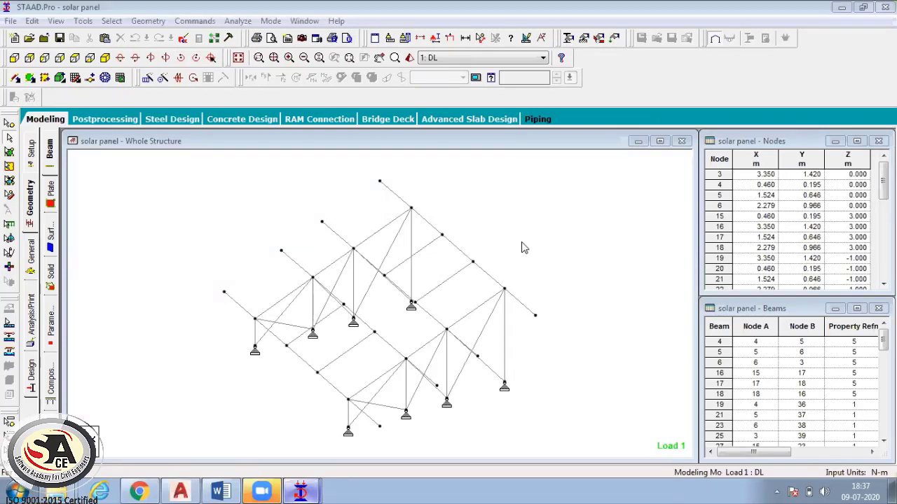
left_click_drag(553, 447, 177, 166)
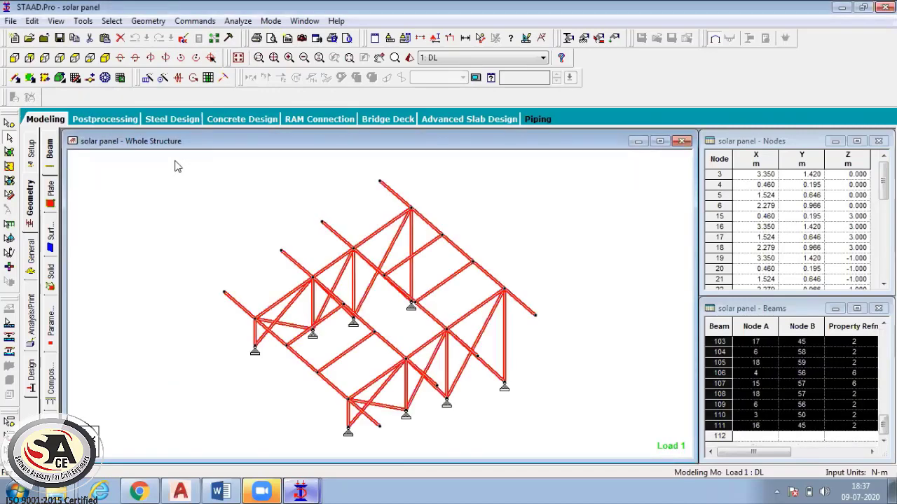
left_click(162, 212)
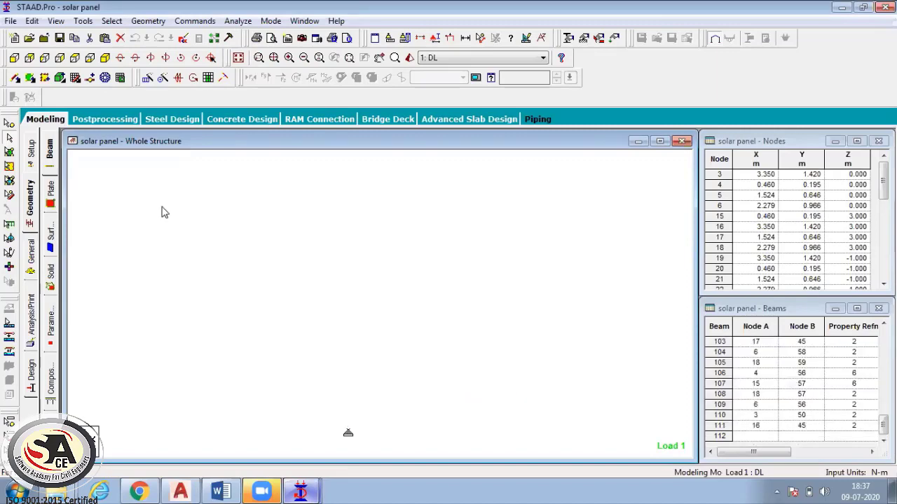
left_click_drag(171, 167, 566, 456)
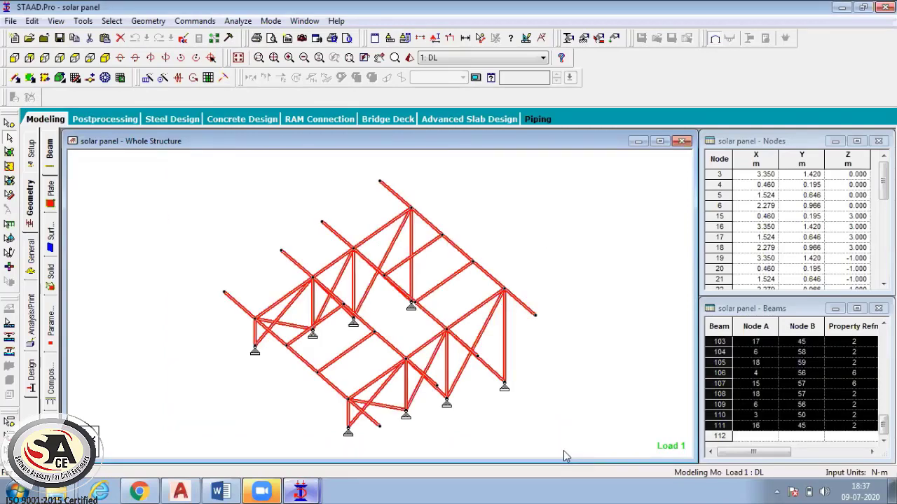
left_click_drag(554, 439, 195, 160)
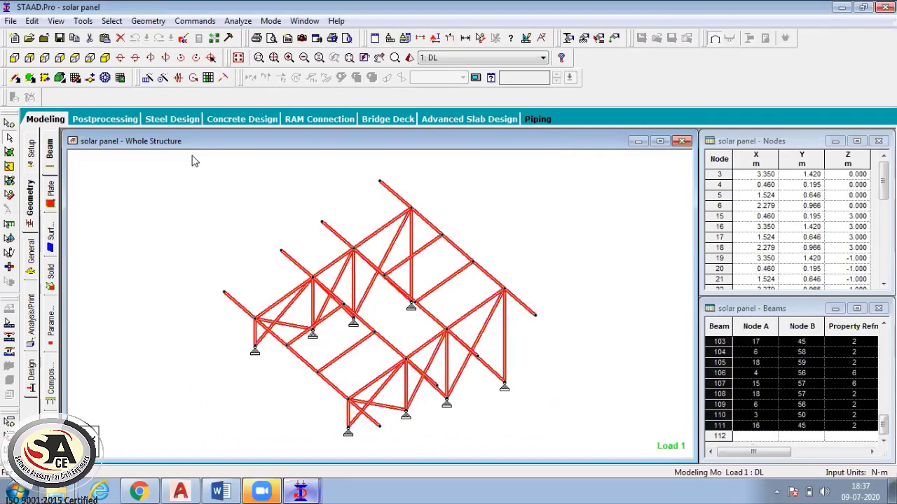
left_click(558, 454)
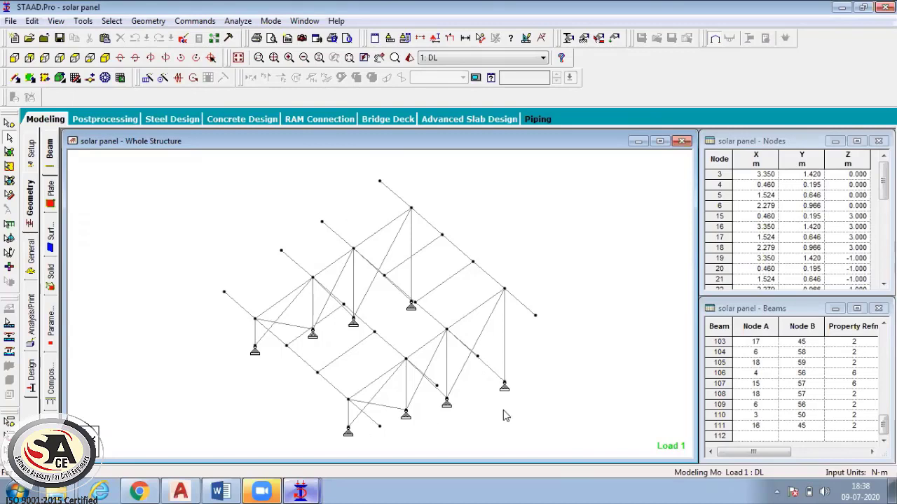
left_click_drag(574, 445, 152, 158)
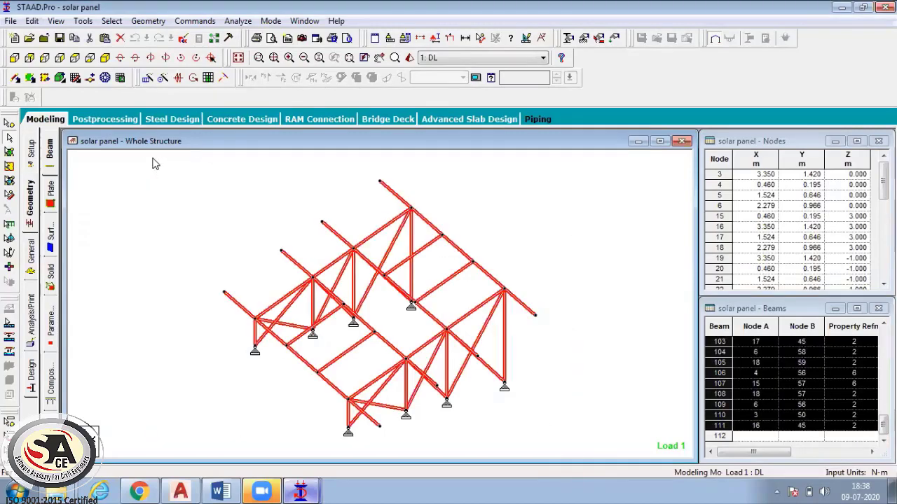
left_click(180, 233)
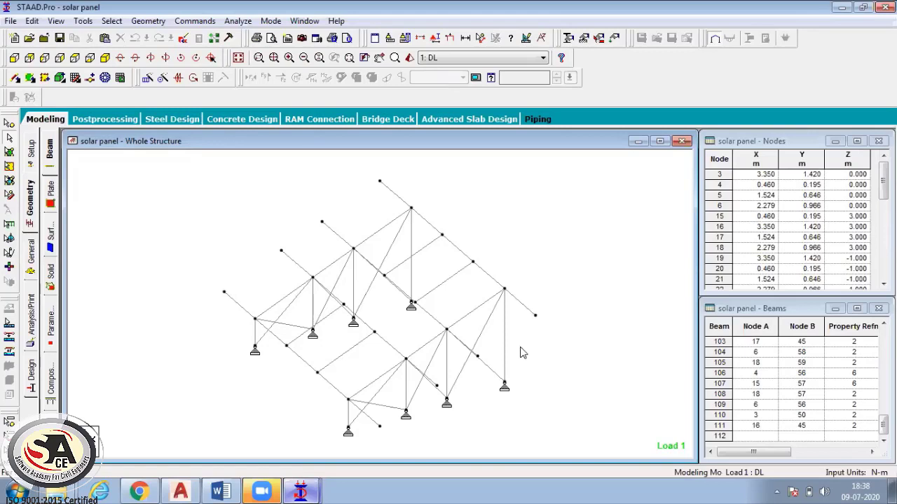
Step: Display the member dimensions for the whole solar panel structure using the Dimension to View option
left_click(467, 42)
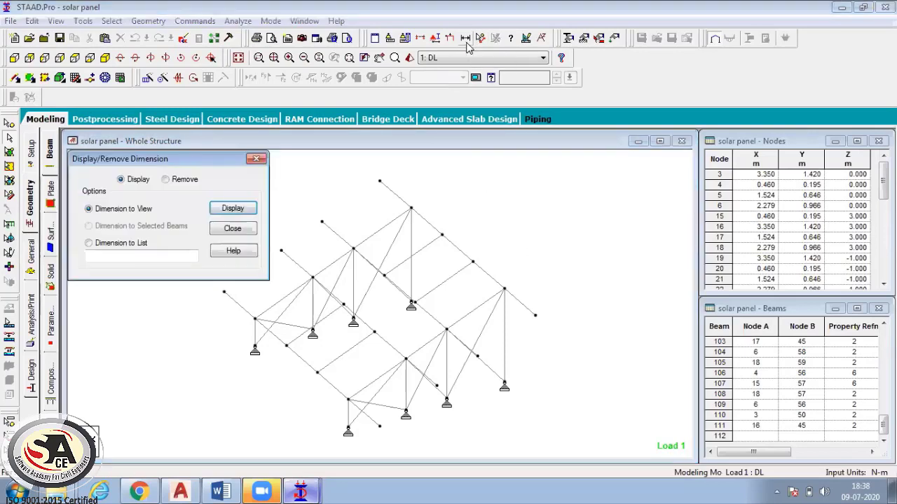
left_click(226, 210)
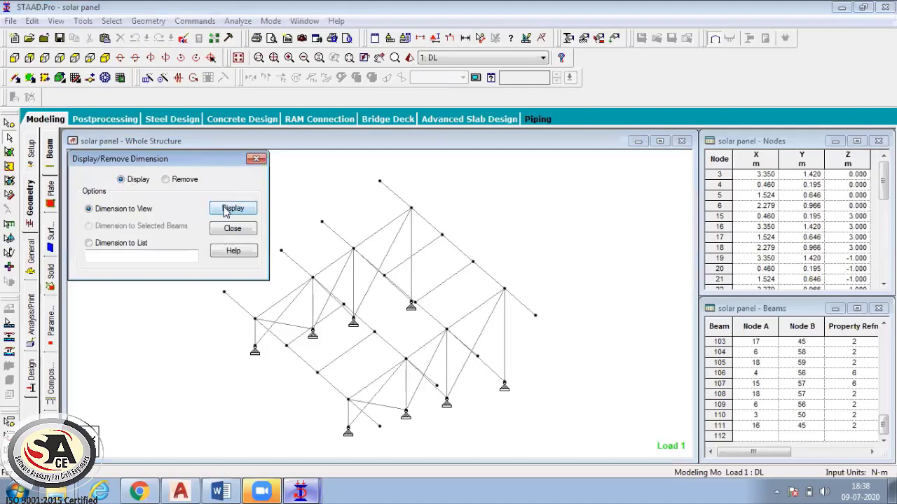
left_click(257, 160)
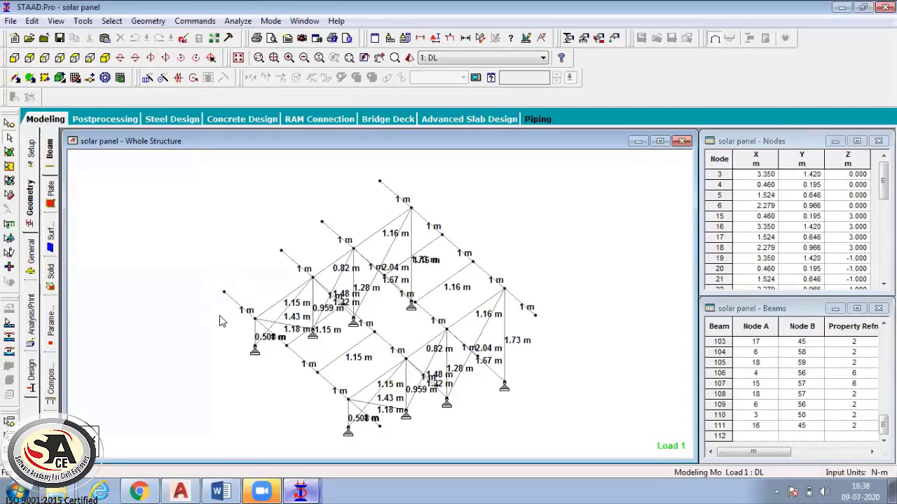
Step: In the other STAAD.Pro window, create a new Space structure file named "solar panel" and dismiss the default snap grid
mouse_move(300, 492)
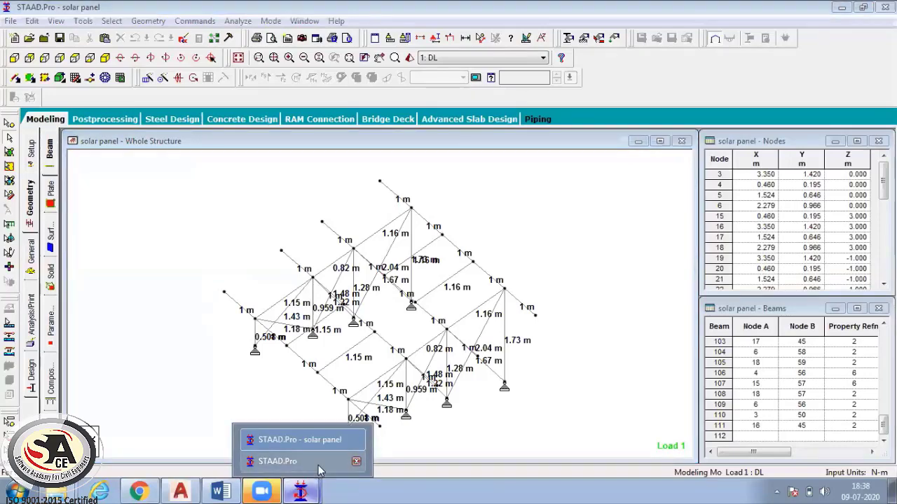
left_click(319, 468)
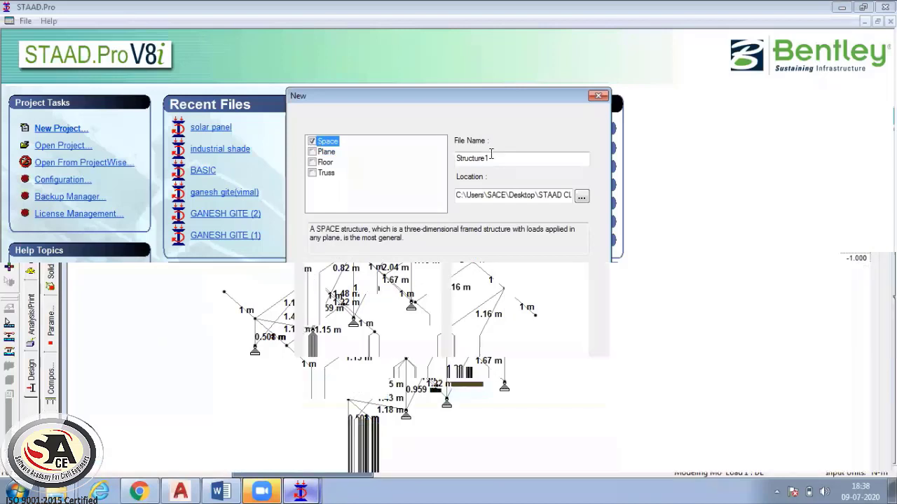
key("Tab")
type("solar")
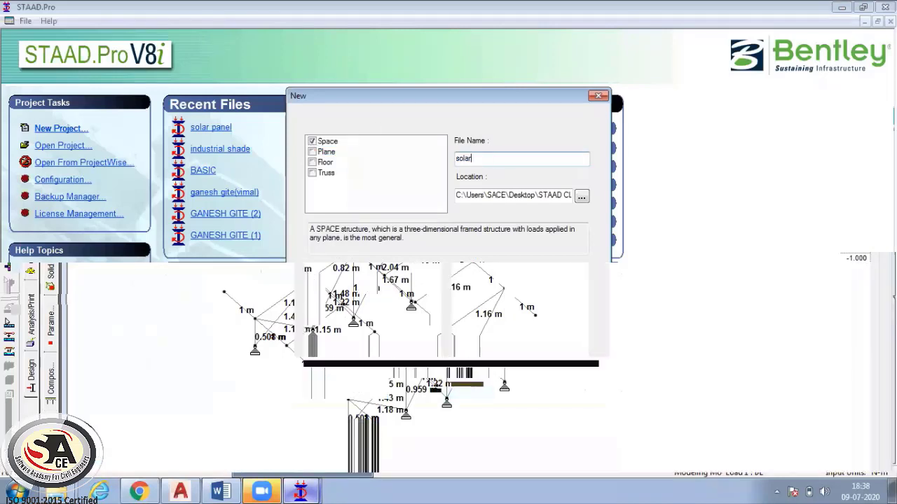
type(" panel")
left_click(457, 395)
left_click(473, 395)
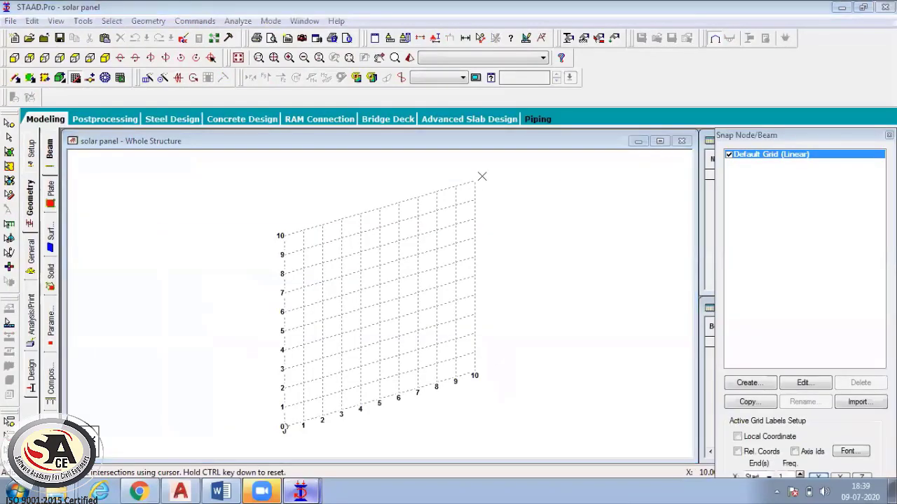
left_click(889, 134)
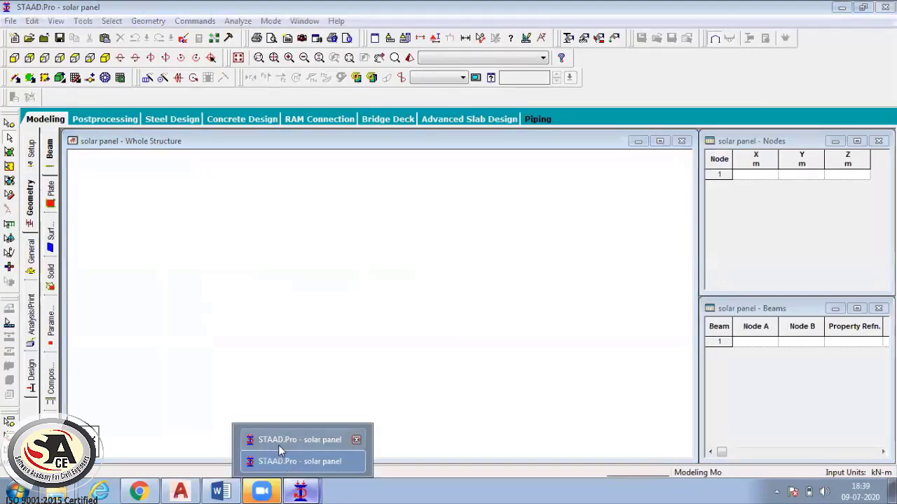
Step: Examine the front low support of the finished solar panel model, and return to the empty new model
left_click(278, 456)
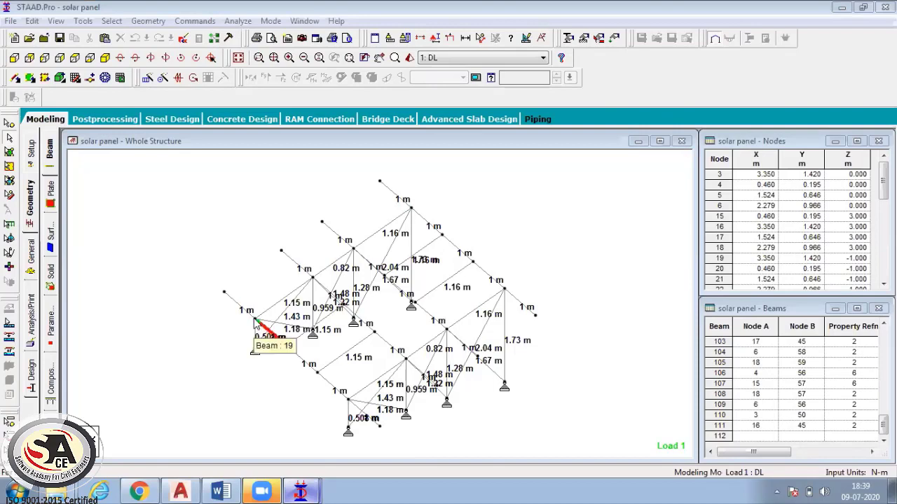
left_click(298, 493)
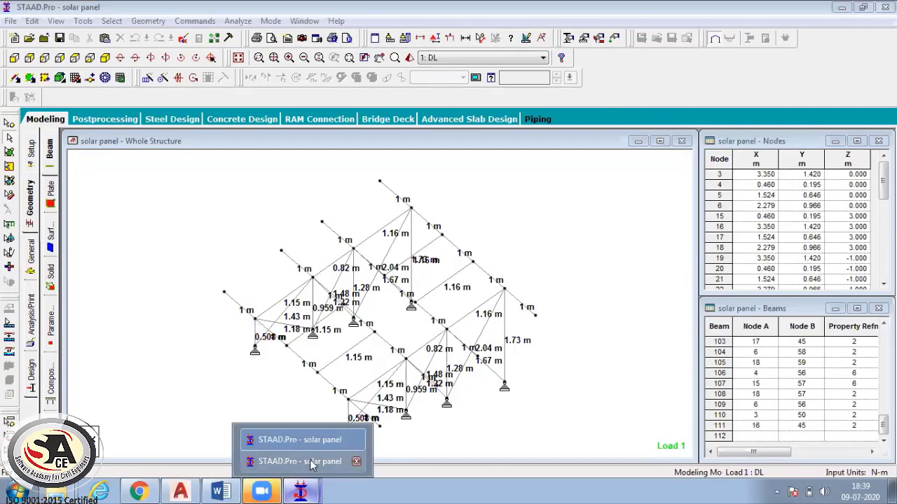
left_click(311, 463)
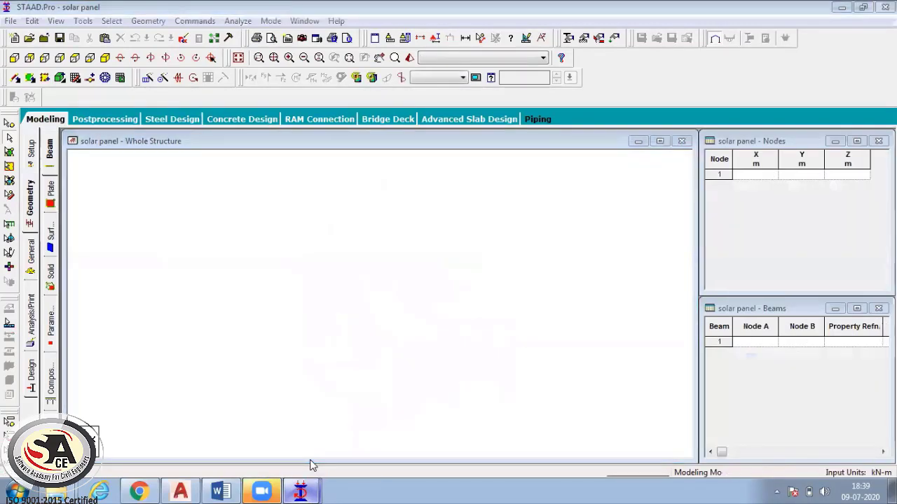
Step: Add the first node at the origin with X, Y and Z coordinates of 0
left_click(756, 174)
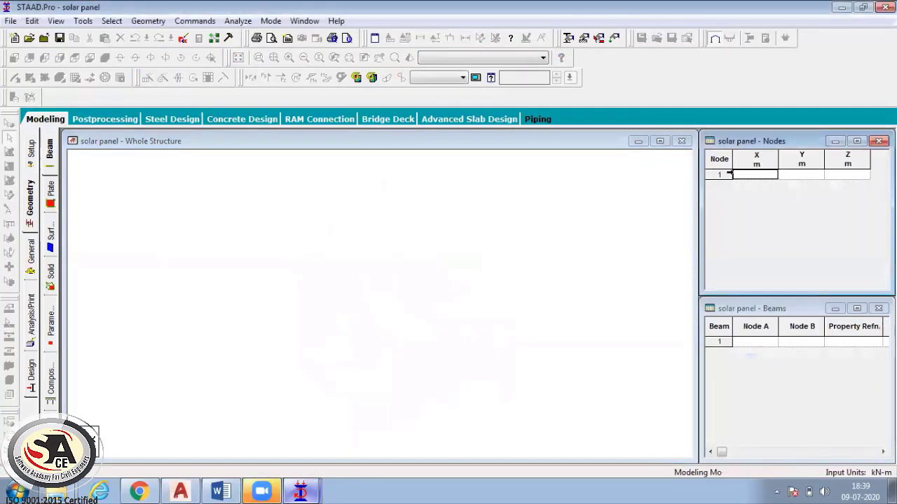
left_click(761, 189)
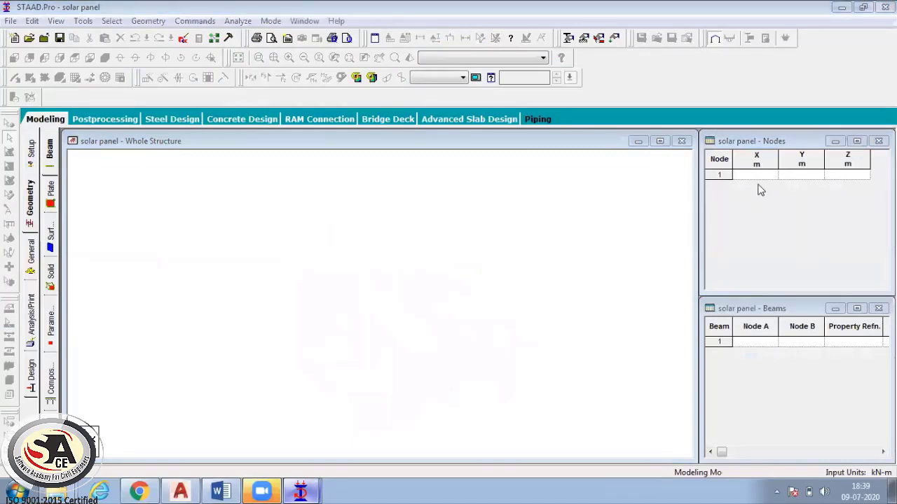
left_click(760, 176)
type("0")
left_click(783, 179)
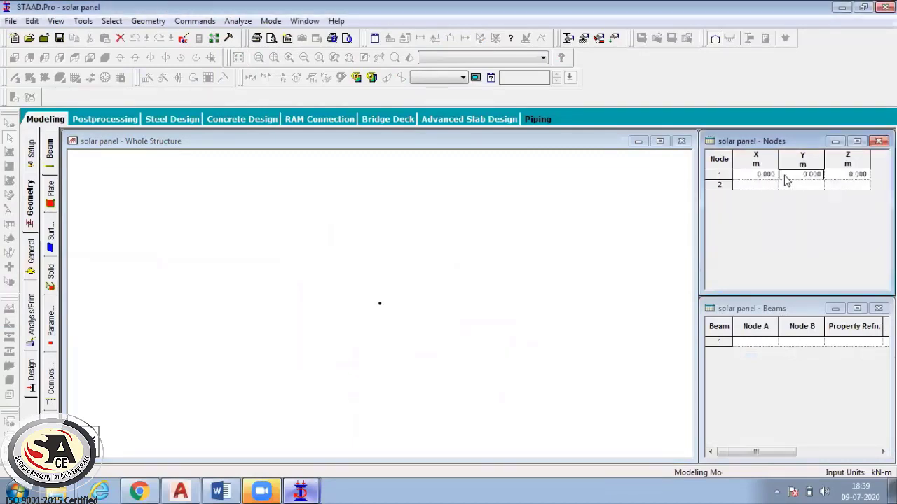
left_click(433, 274)
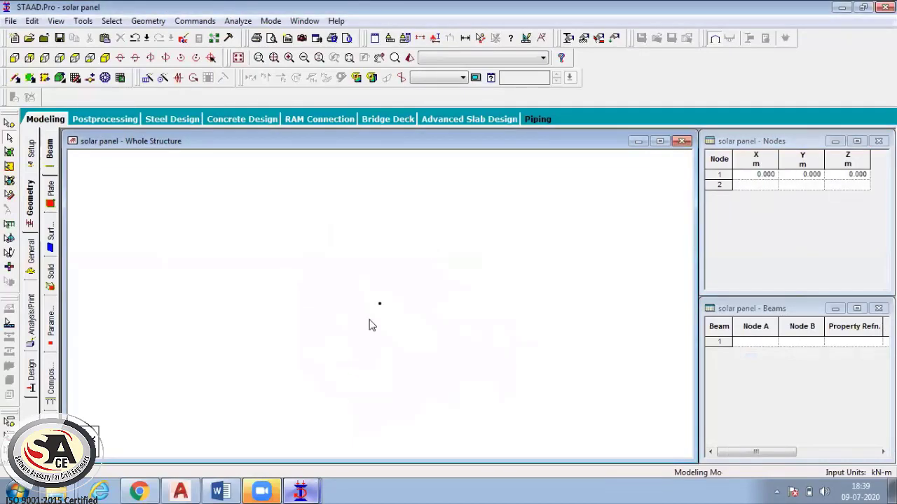
Step: Check the length of the shortest column in the finished solar panel model from a rotated view, and return to the new model
left_click(299, 491)
left_click(260, 440)
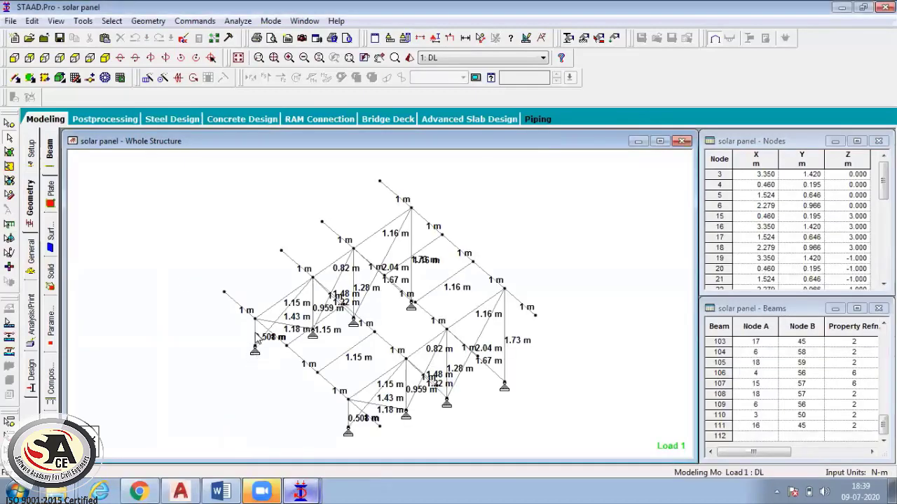
key("Left")
key("Left")
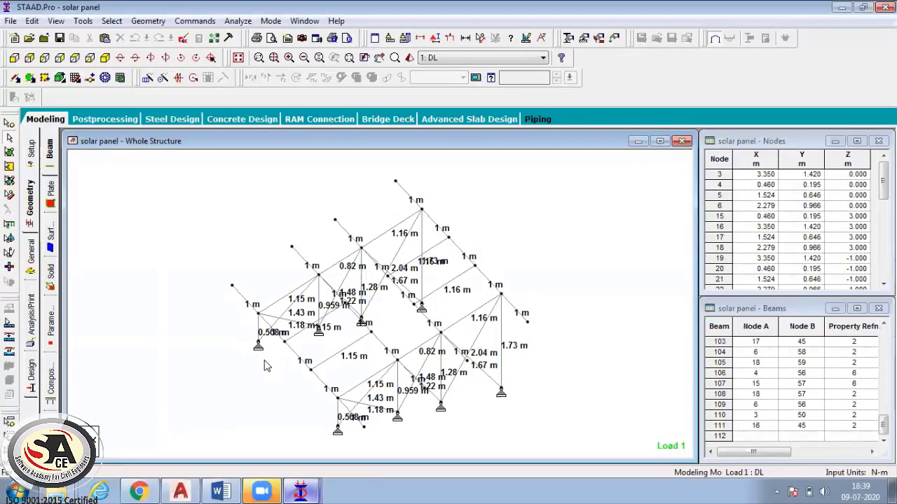
key("Left")
key("Left")
key("Left")
key("Left")
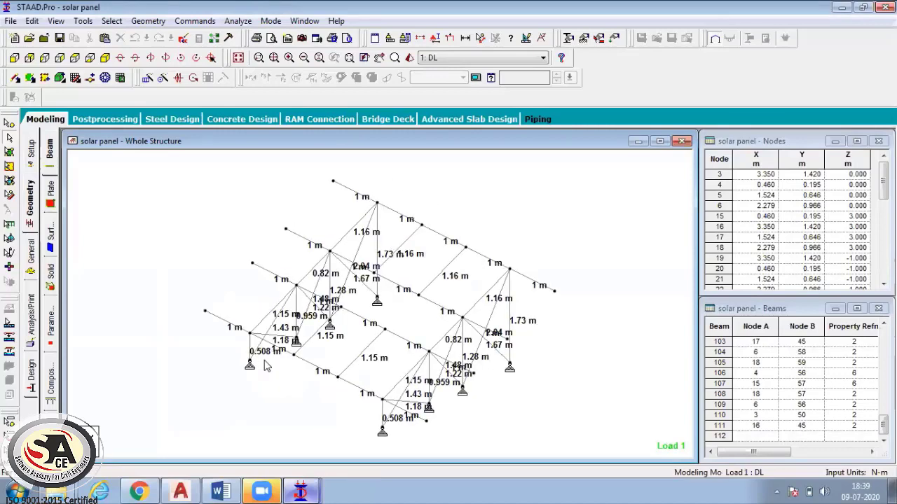
mouse_move(300, 492)
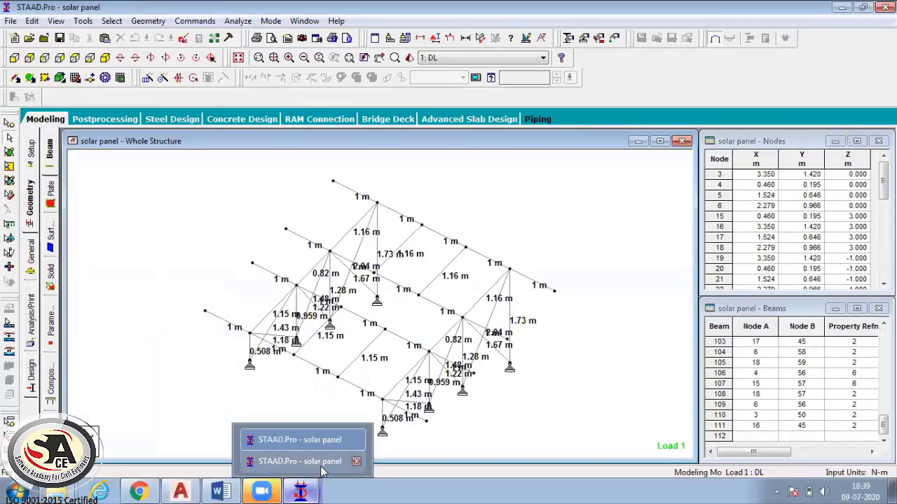
left_click(320, 467)
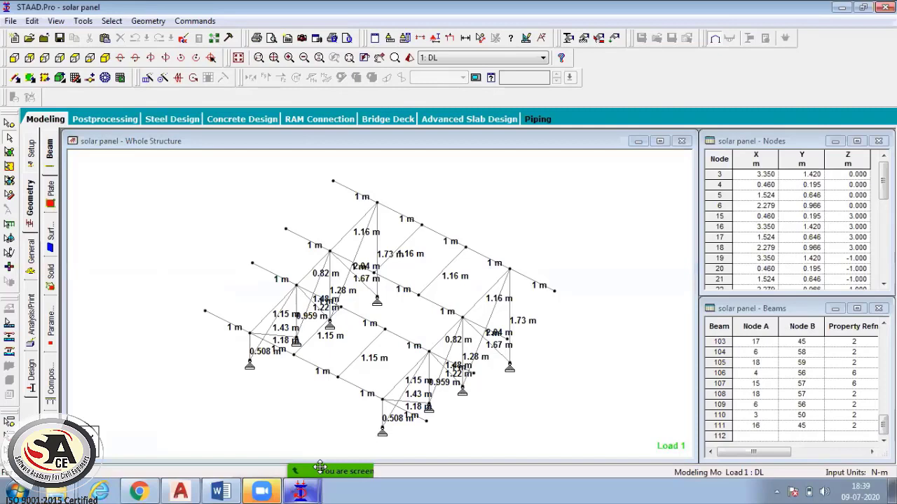
Step: Add a second node directly below the origin at X 0, Y -0.508 and Z 0 m
left_click(764, 186)
type("0")
key("Tab")
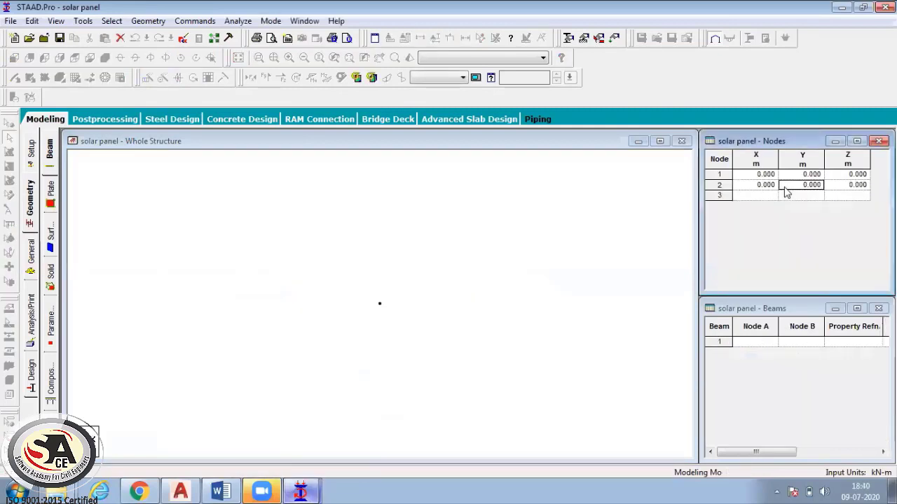
left_click(785, 186)
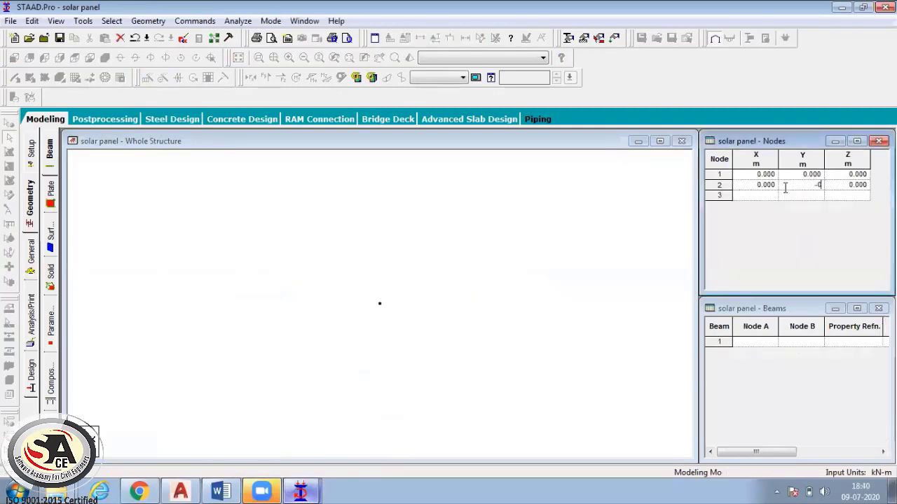
type("-0.508")
left_click(754, 197)
left_click(559, 257)
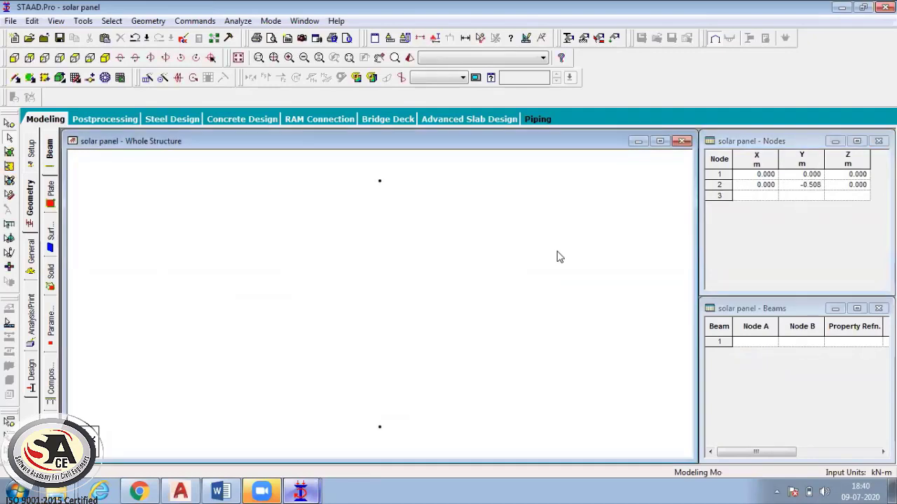
Step: Add a vertical beam from point to point, starting at the lower node and ending at the origin node
left_click(153, 21)
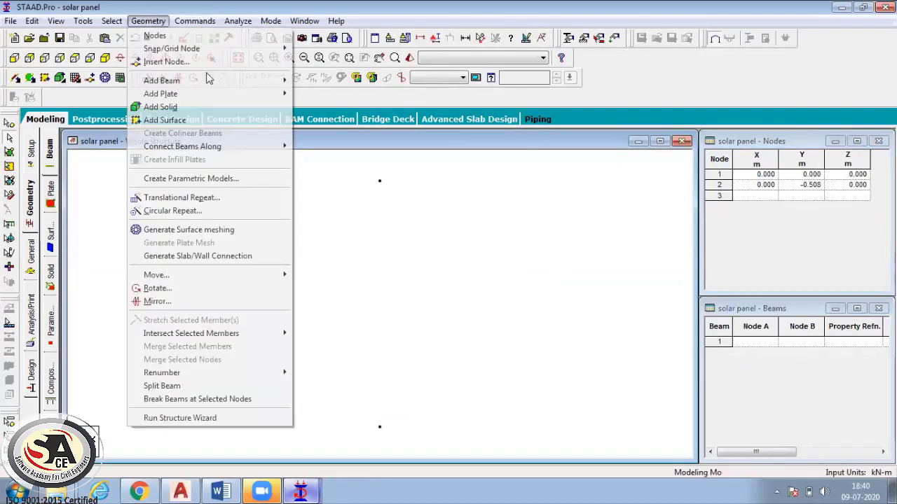
mouse_move(261, 81)
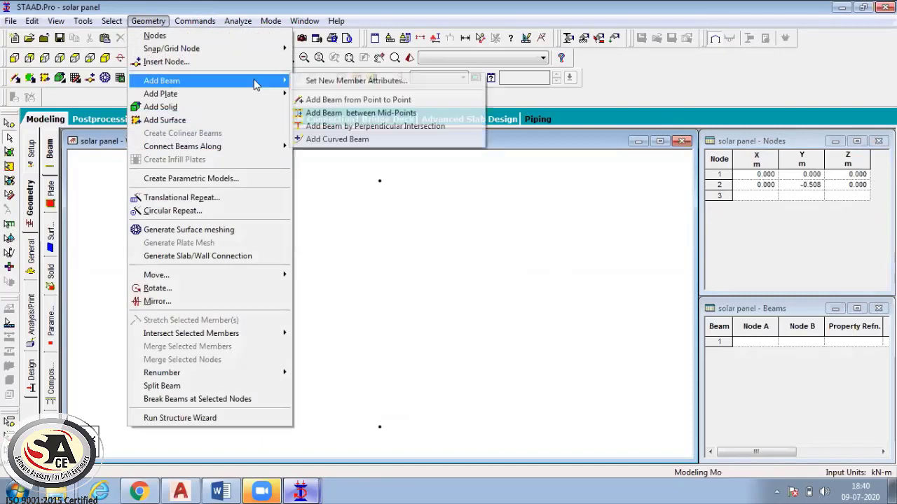
left_click(314, 104)
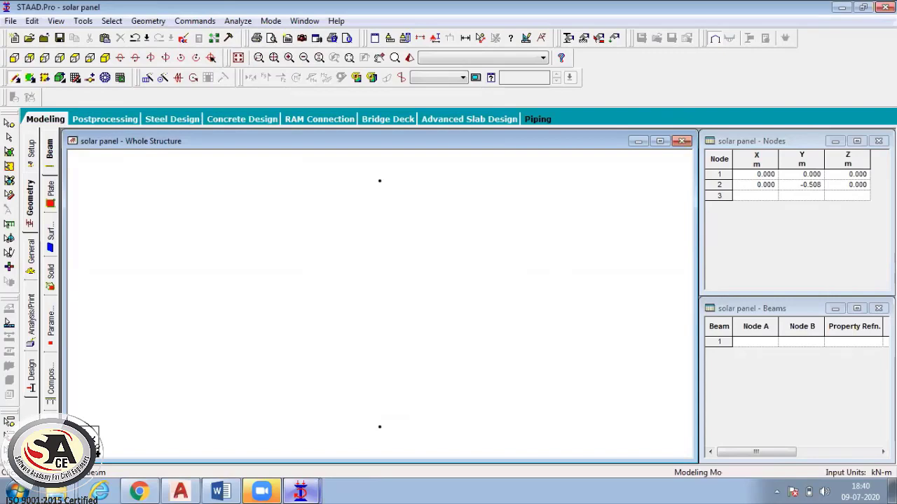
left_click(379, 427)
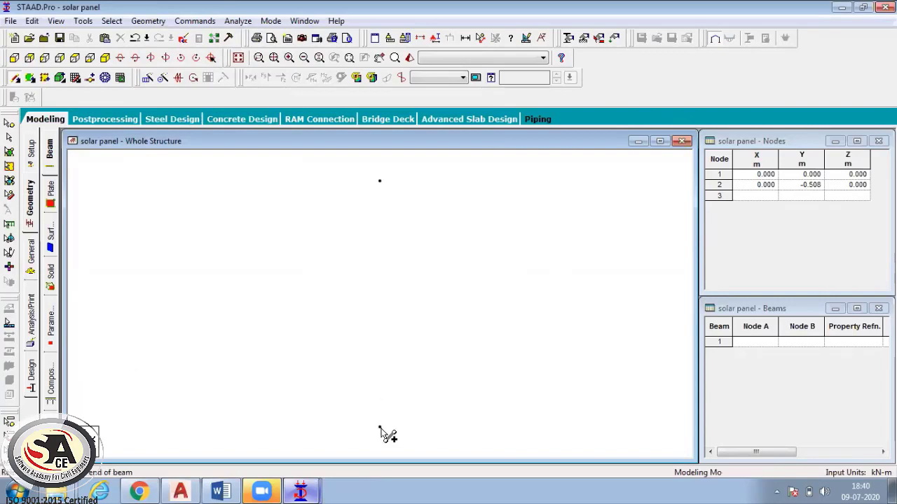
left_click(379, 180)
mouse_move(300, 491)
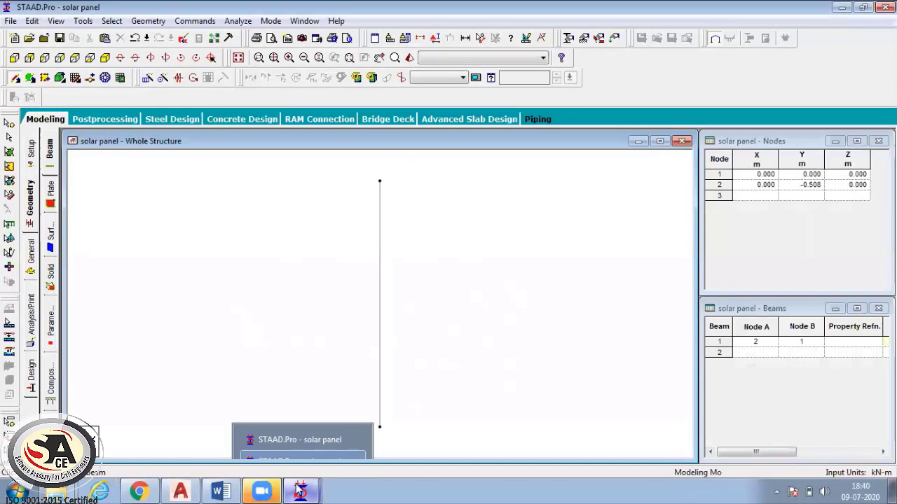
Step: Check the column spacing in the finished model, and paste a copy of the new model's column moved 3 m along Z
left_click(299, 444)
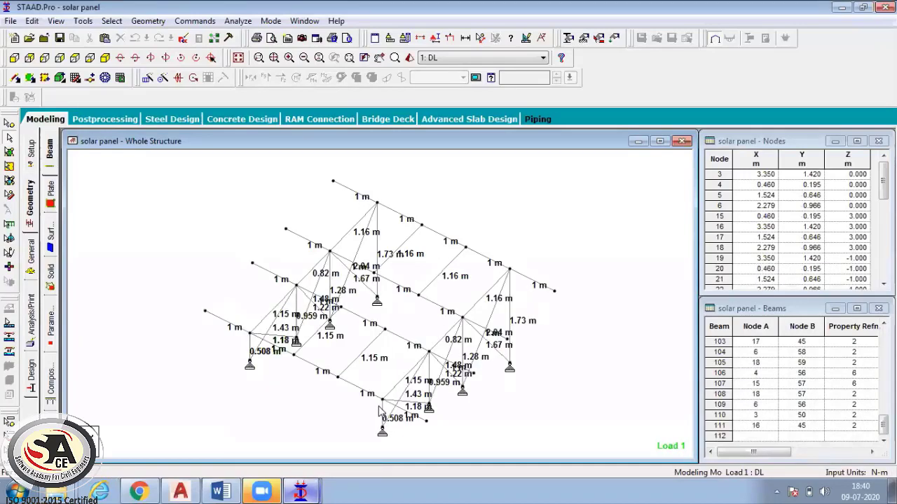
left_click(309, 470)
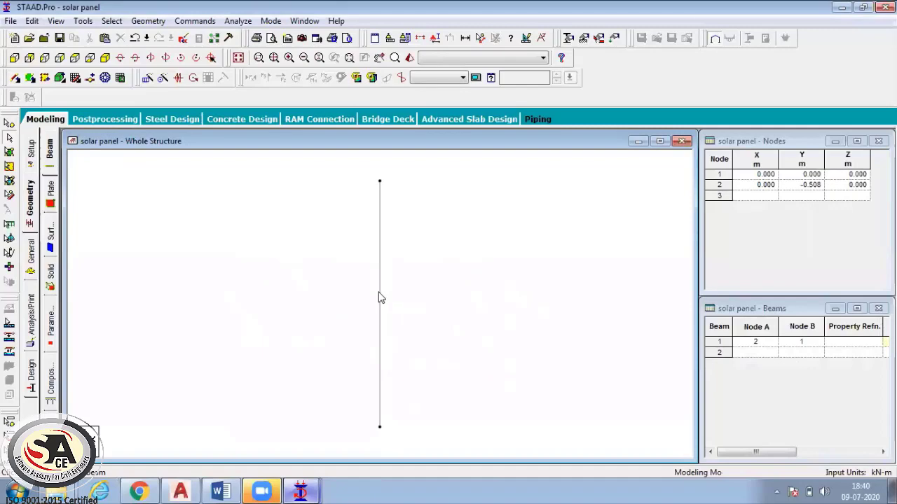
left_click(379, 296)
left_click(300, 491)
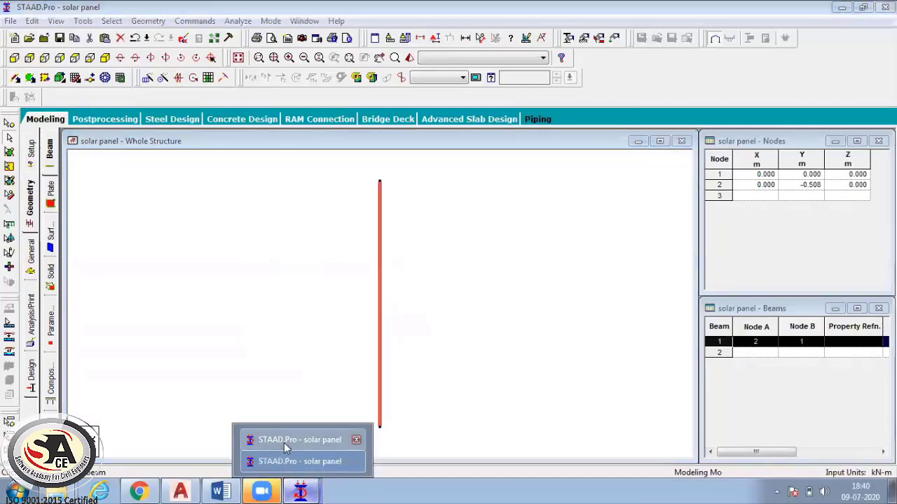
left_click(288, 443)
mouse_move(300, 490)
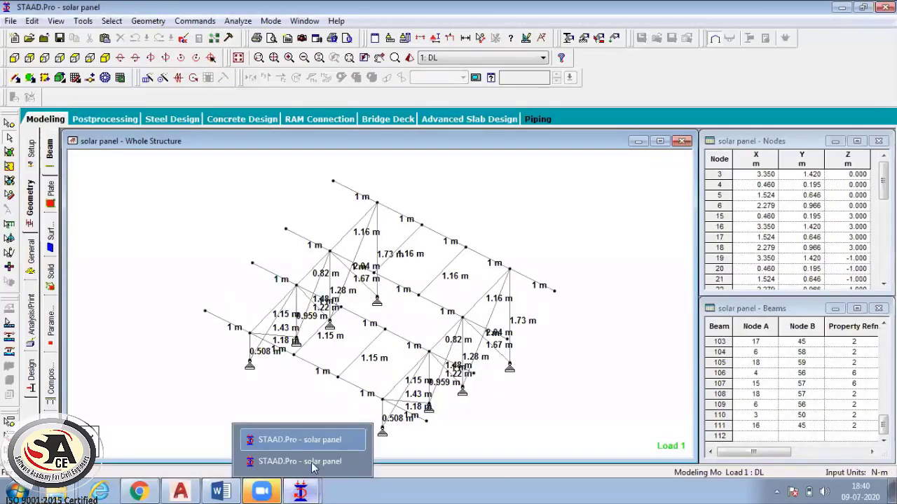
left_click(300, 443)
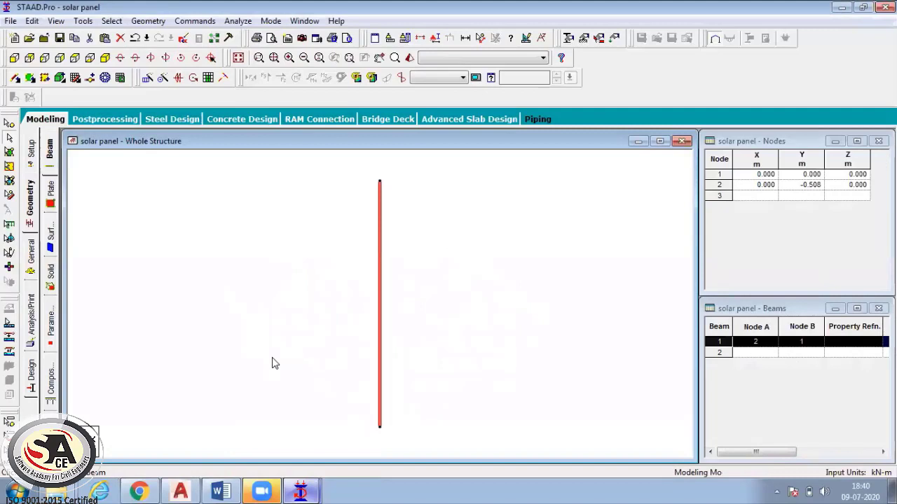
key("ctrl+v")
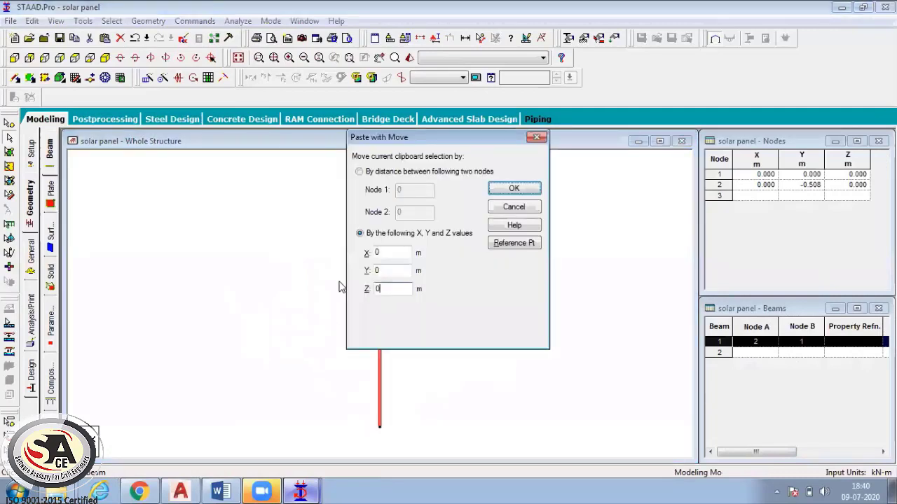
double_click(391, 291)
type("3")
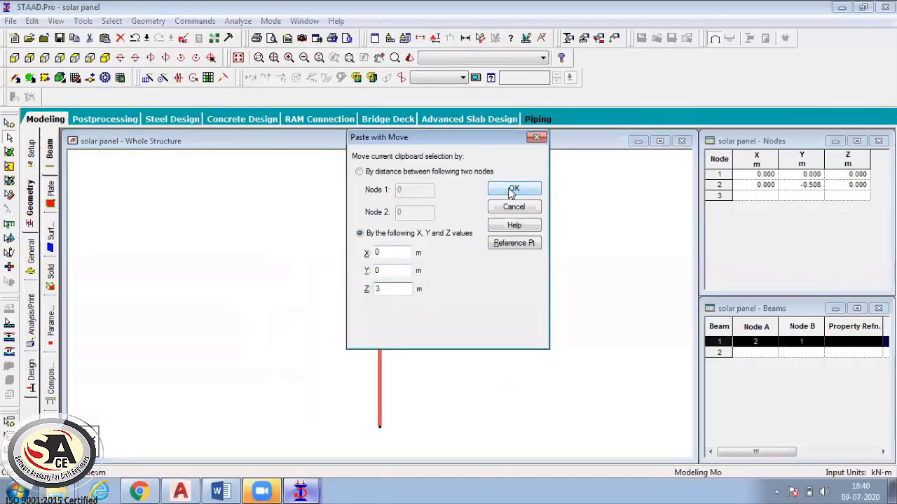
left_click(514, 188)
left_click(203, 280)
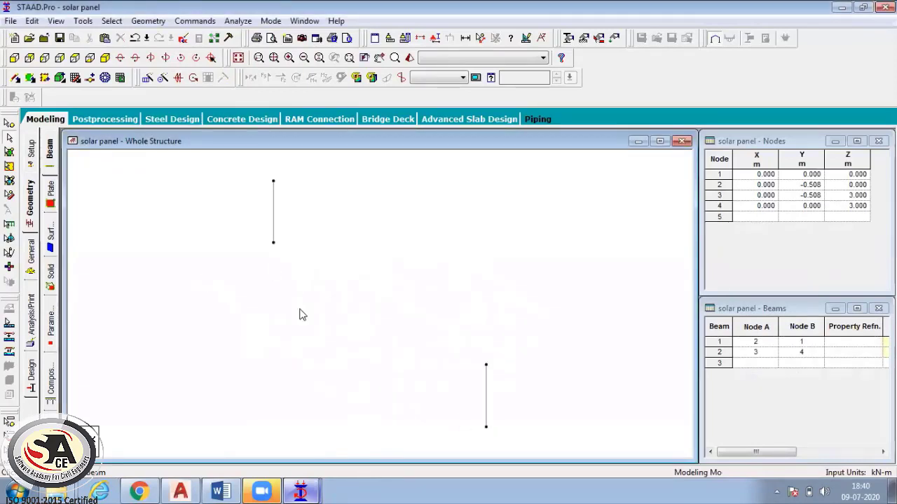
Step: Add a beam from point to point between the top nodes of the two columns
left_click(148, 20)
mouse_move(278, 84)
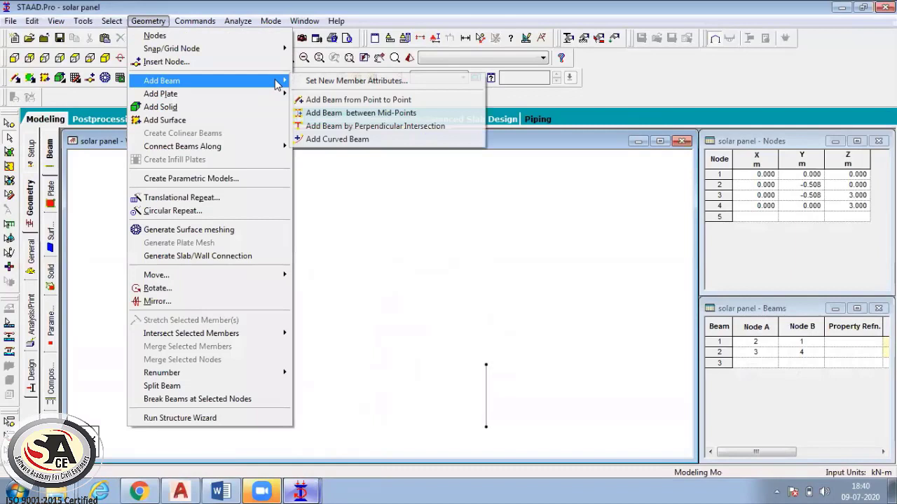
left_click(323, 100)
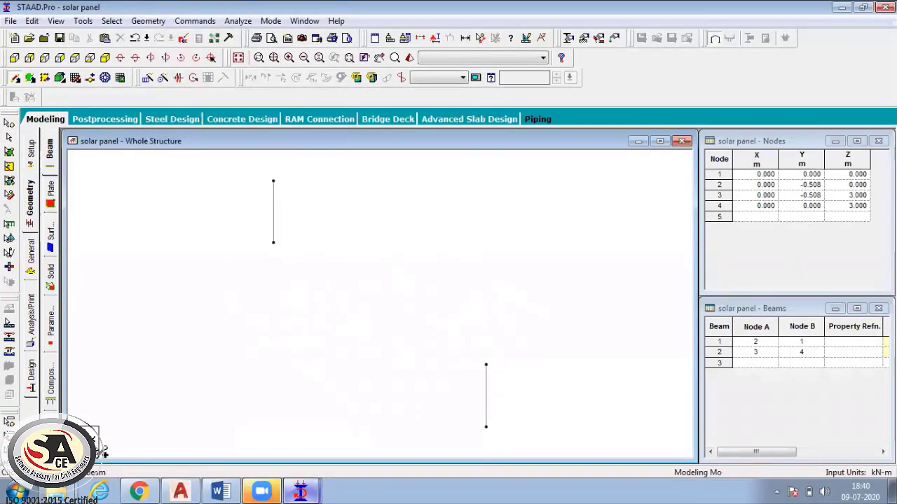
left_click(274, 182)
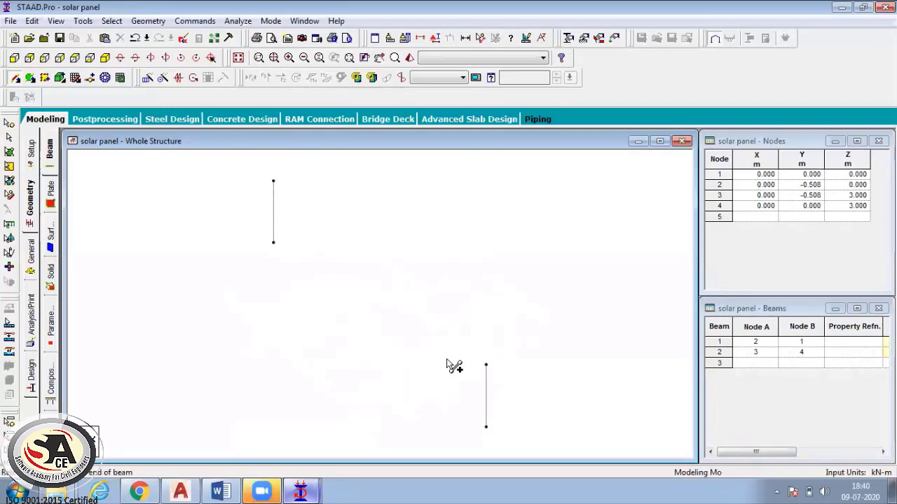
left_click(486, 364)
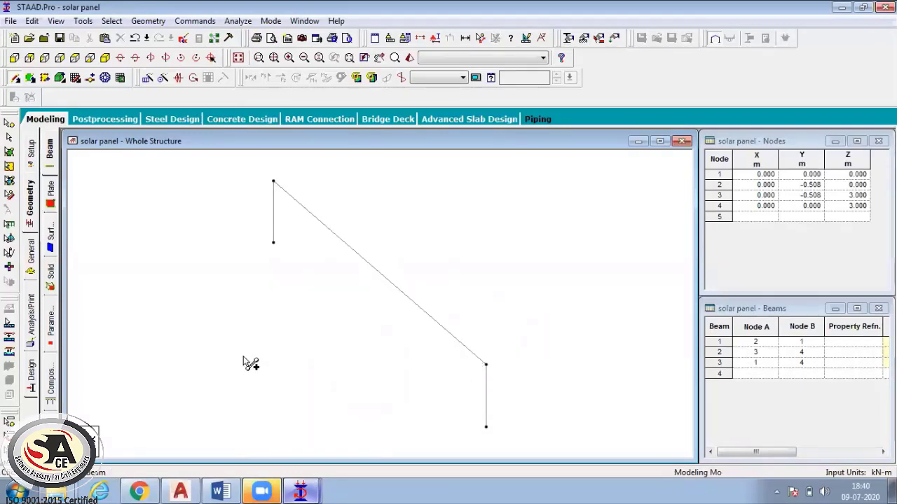
Step: Check how the low-side beam is divided in the finished model, and insert n = 2 equally spaced nodes into the new 3 m beam
left_click(300, 492)
left_click(306, 437)
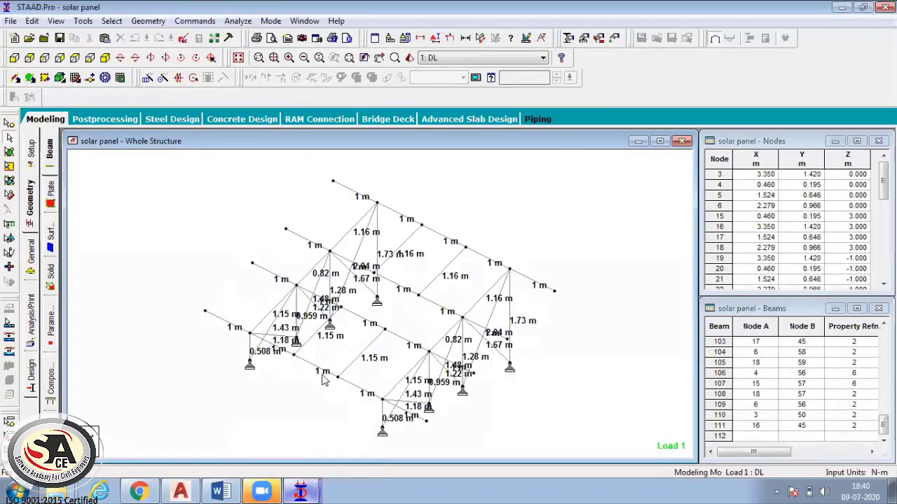
left_click(300, 492)
left_click(270, 459)
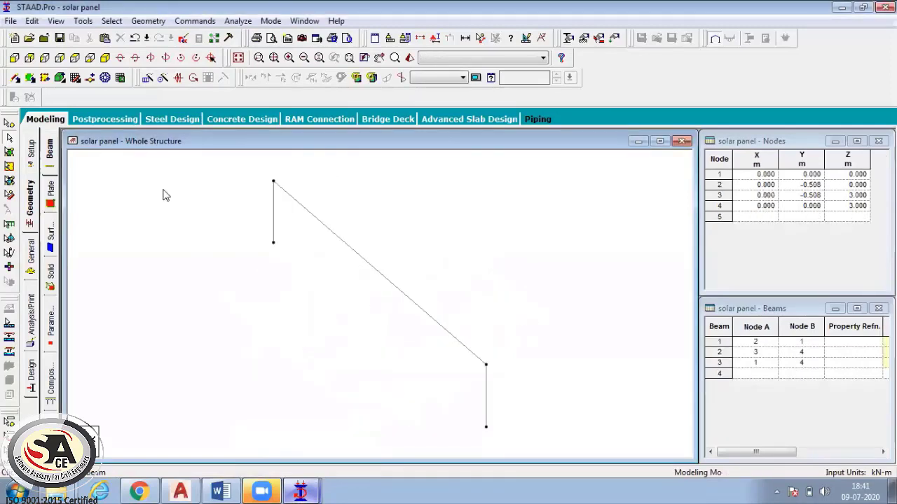
left_click(140, 22)
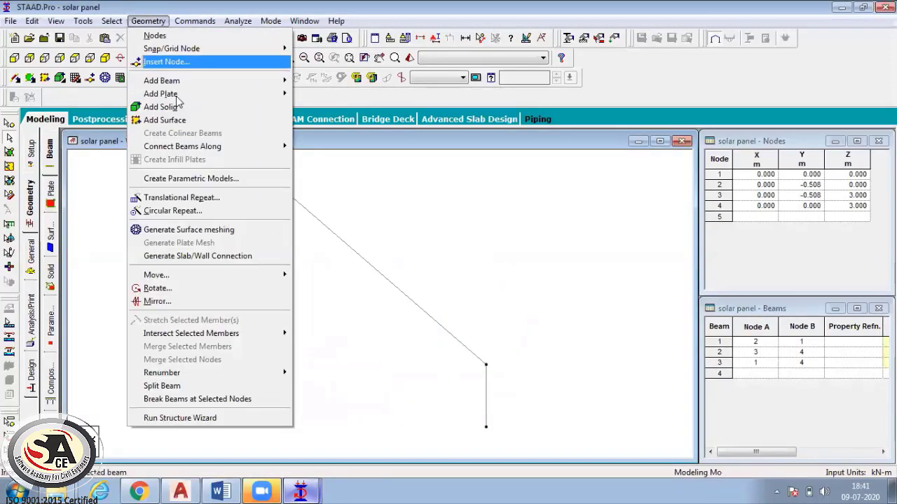
left_click(198, 64)
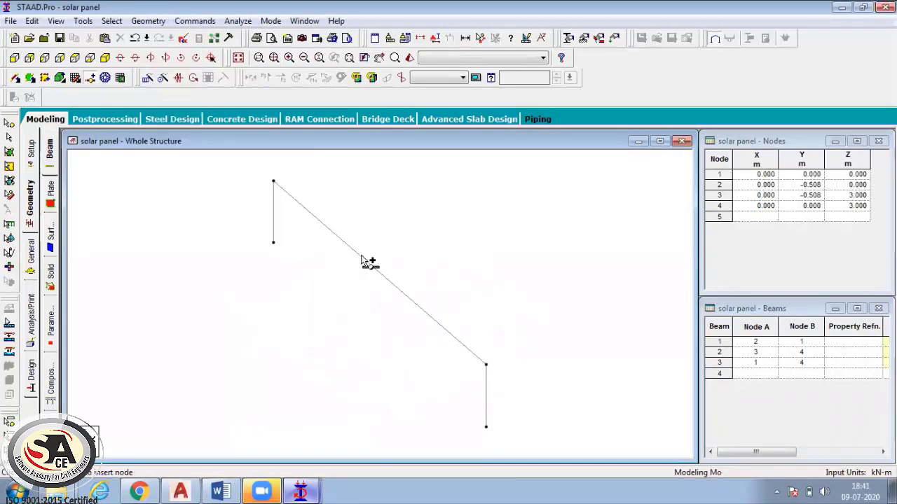
left_click(367, 259)
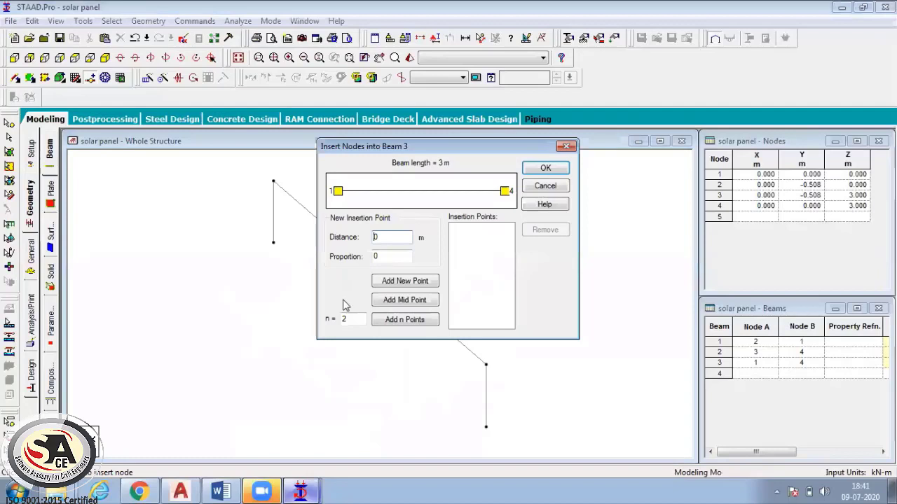
left_click(389, 325)
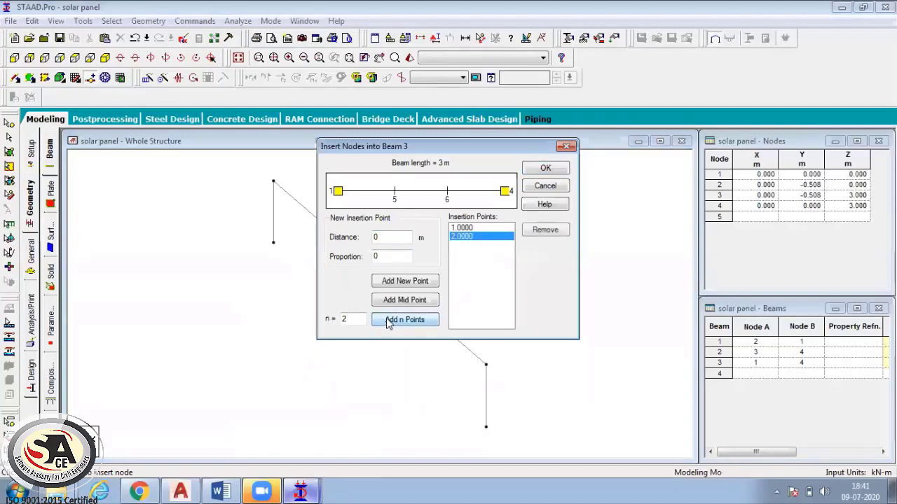
left_click(543, 169)
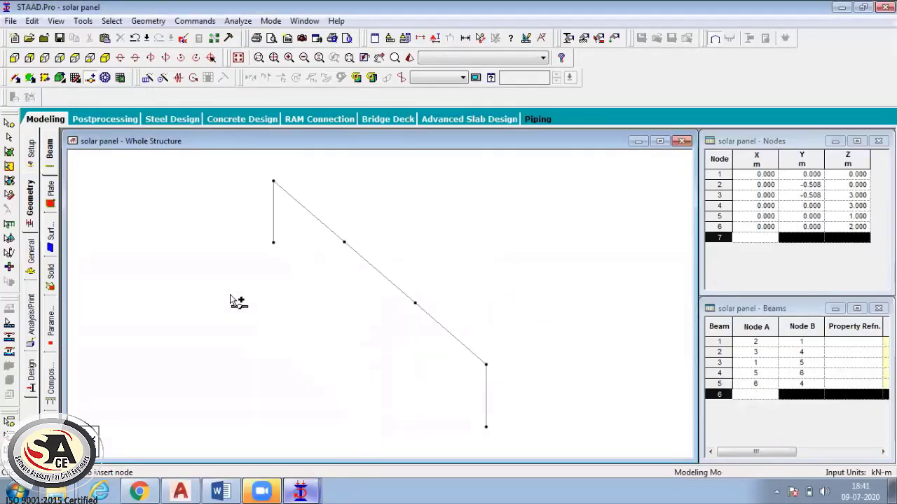
Step: Check the beam overhangs in the finished model, and paste a copy of the segment starting at the origin moved -1 m along Z
mouse_move(291, 491)
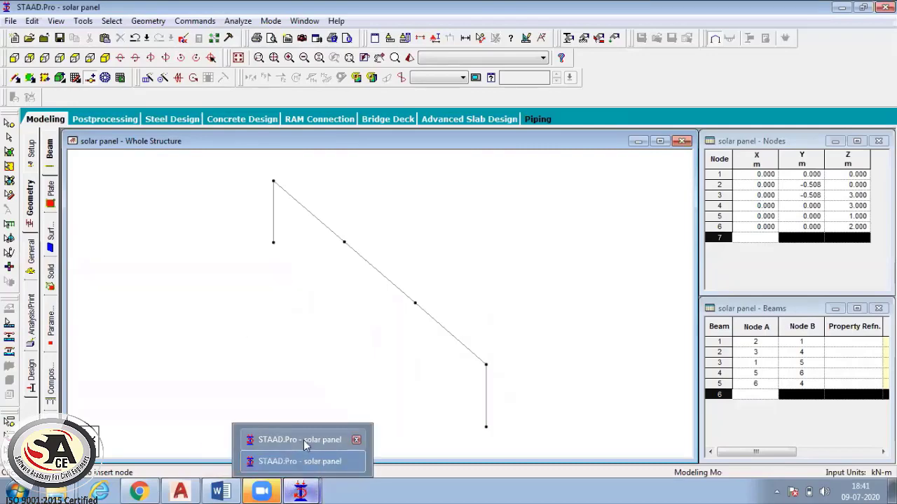
left_click(303, 440)
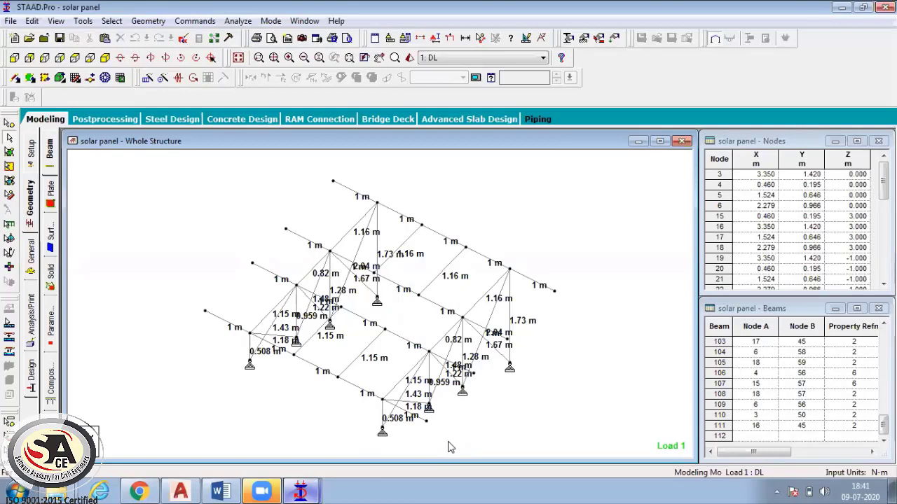
mouse_move(300, 490)
left_click(308, 456)
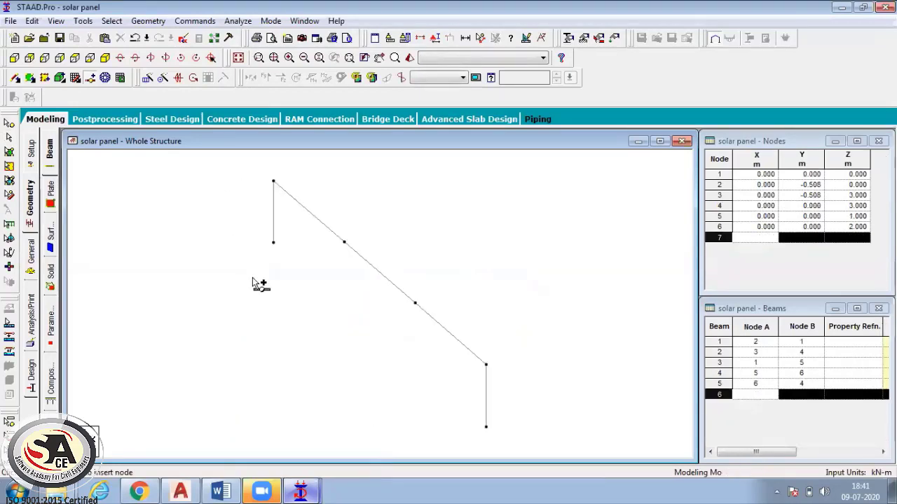
key("Escape")
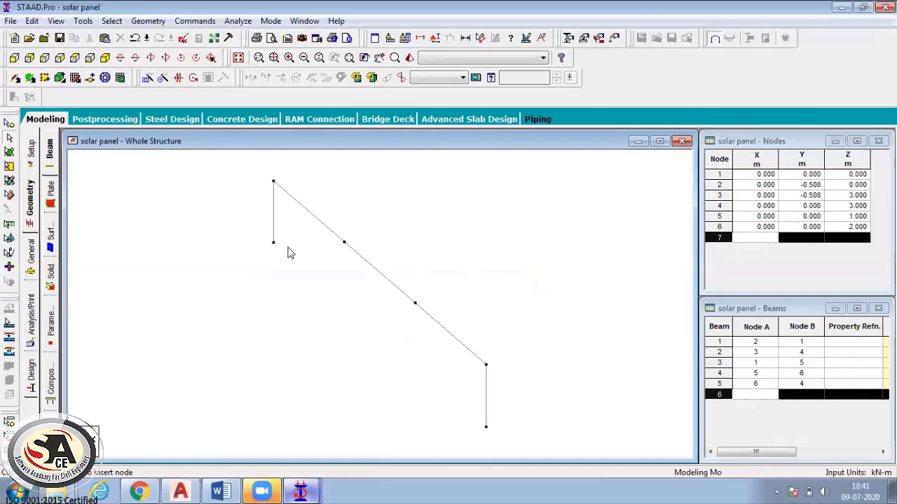
left_click(316, 220)
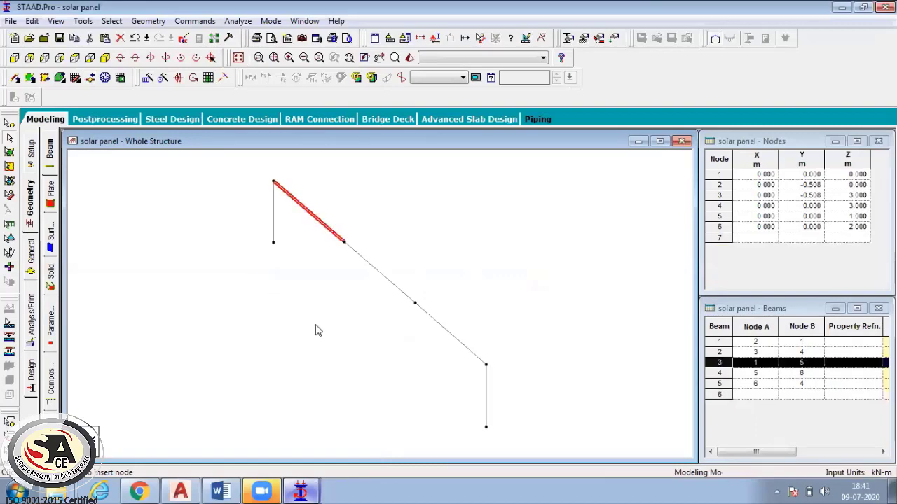
key("ctrl+v")
double_click(388, 288)
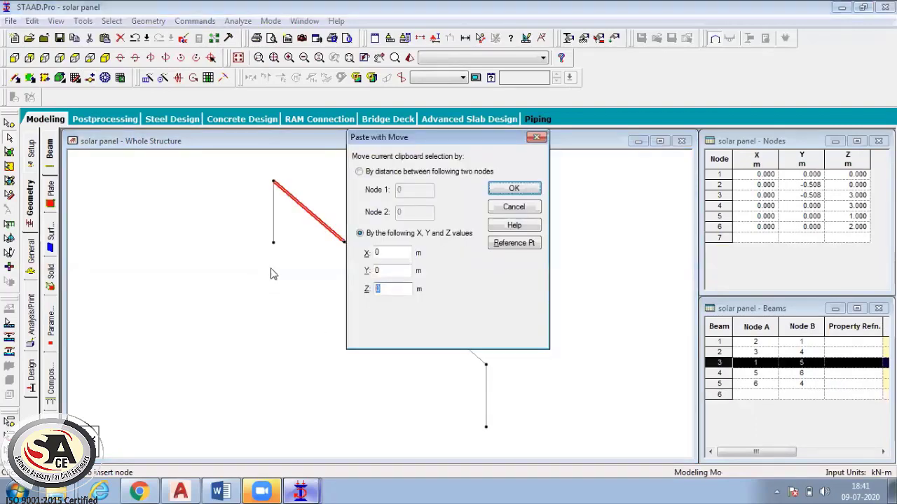
type("-1")
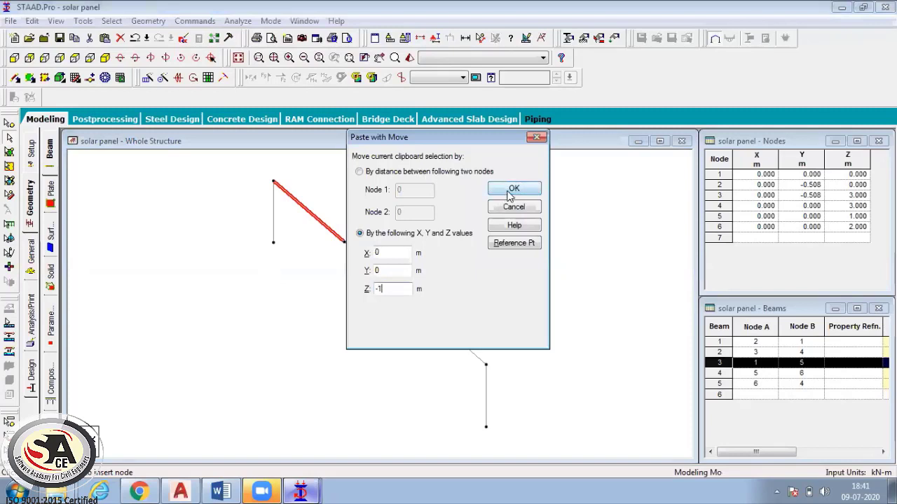
left_click(505, 189)
Step: Paste a copy of the beam segment ending at the second column, moved 1 m along Z, to form the other overhang
left_click(473, 360)
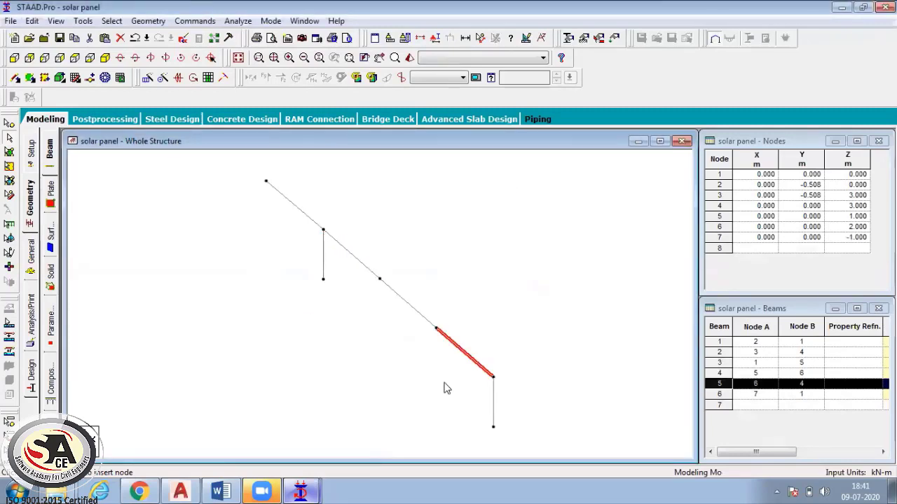
key("ctrl+v")
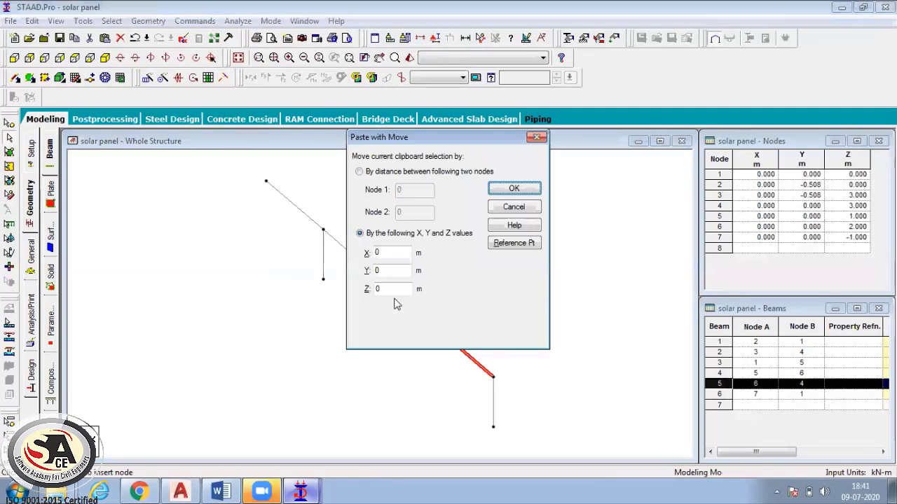
left_click_drag(394, 290, 340, 293)
type("1")
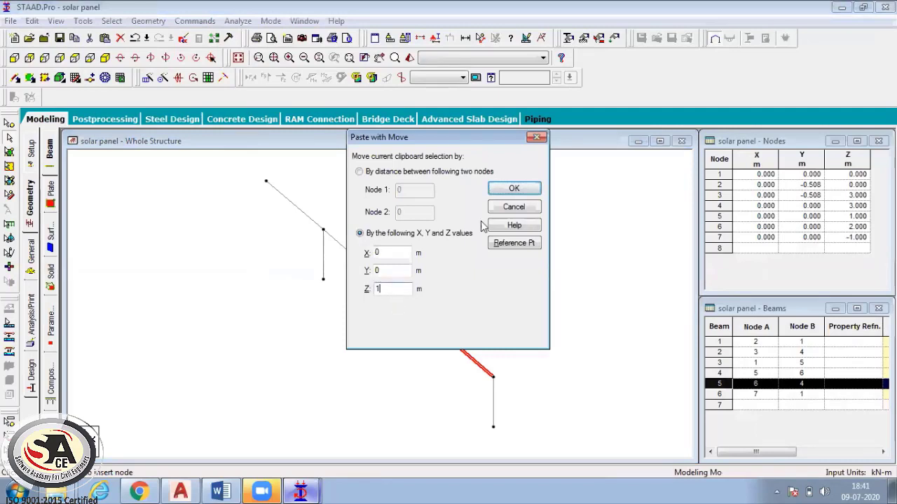
left_click(515, 188)
Step: Rotate the finished model and measure the distance between the bases of the shortest column and the next column in its frame
mouse_move(313, 490)
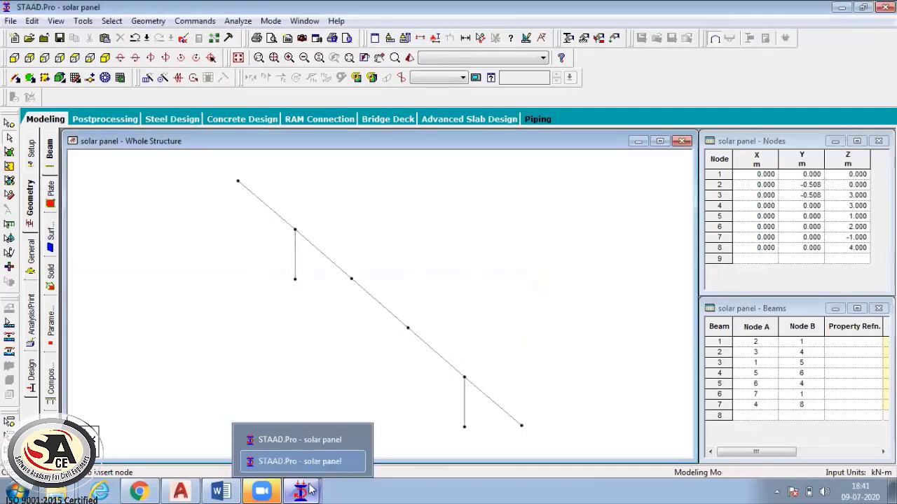
left_click(303, 439)
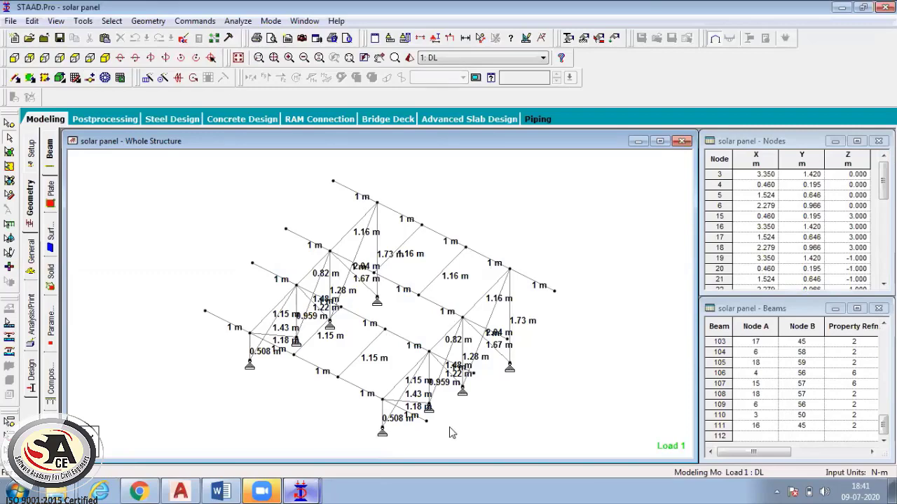
key("Left")
key("Left")
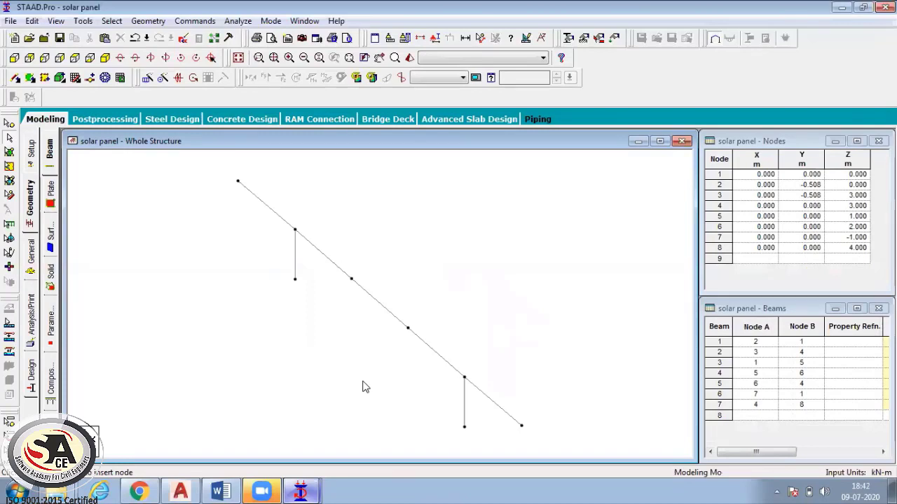
left_click(463, 402)
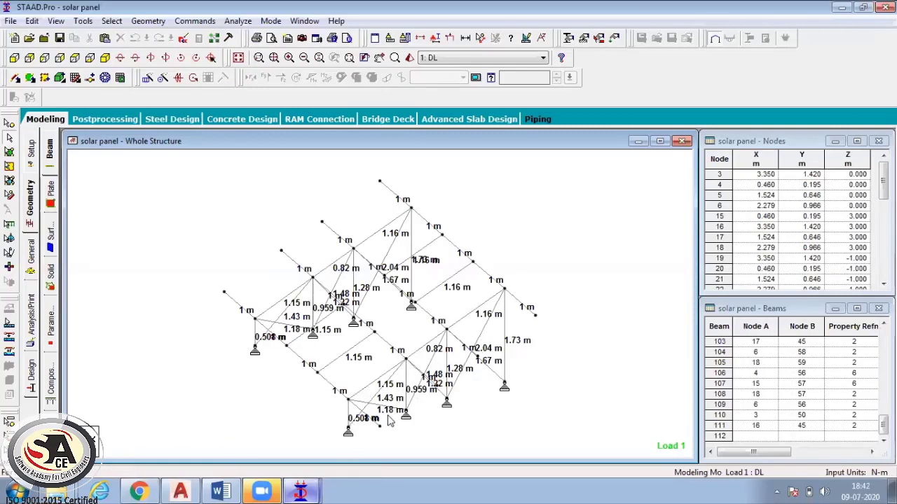
left_click(480, 38)
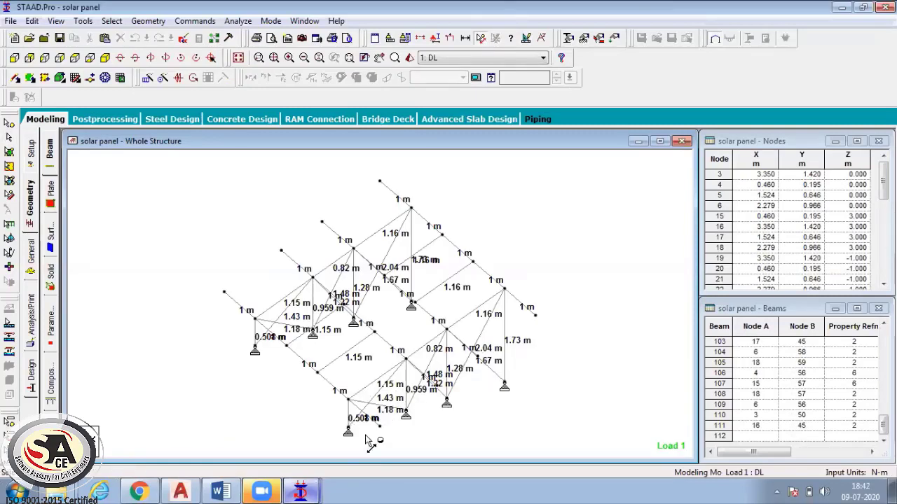
left_click_drag(349, 431, 409, 414)
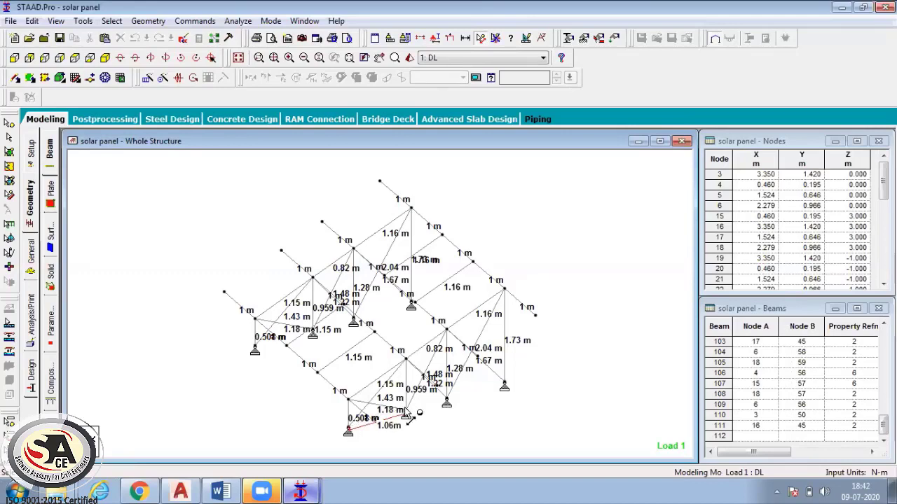
Step: Measure the remaining column base spacings in the finished model, and paste a copy of the new file's second column moved 1.06 m along X
left_click(446, 402)
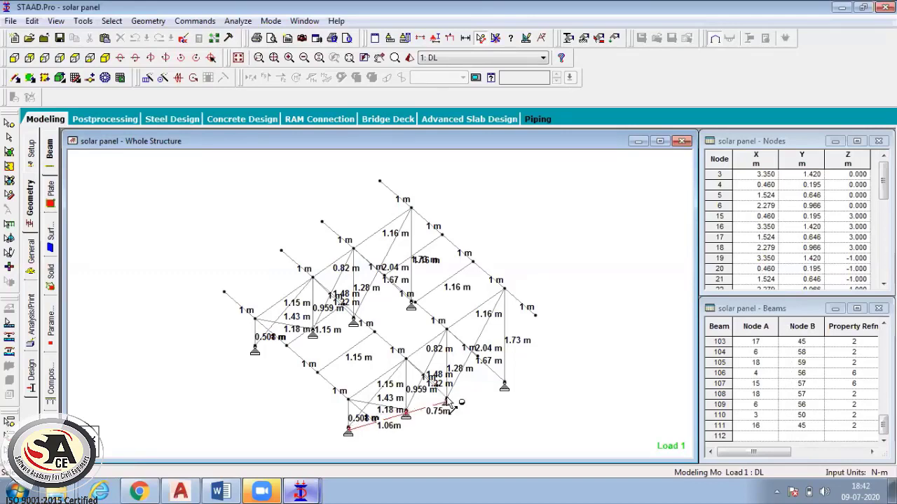
left_click(506, 385)
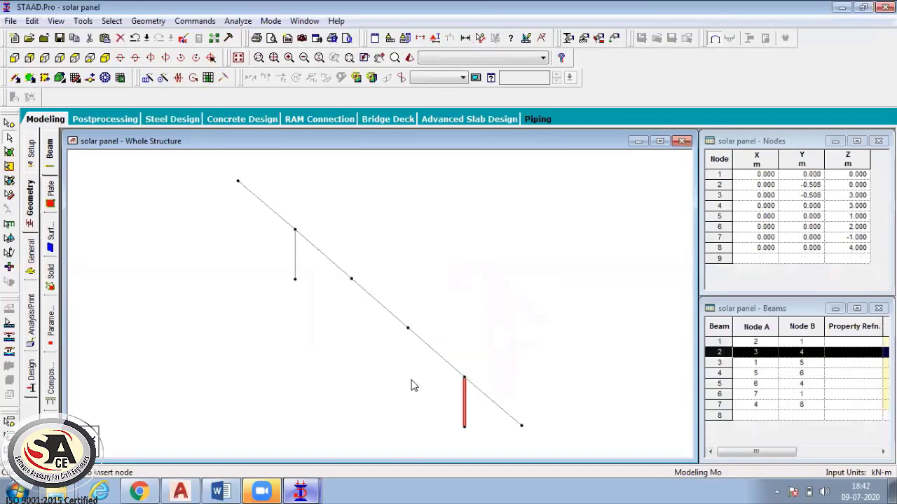
key("ctrl+v")
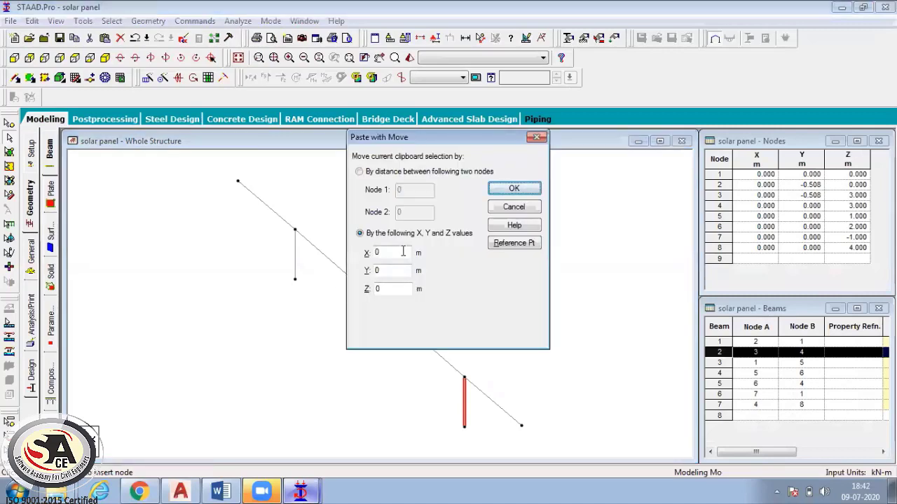
left_click_drag(403, 252, 352, 257)
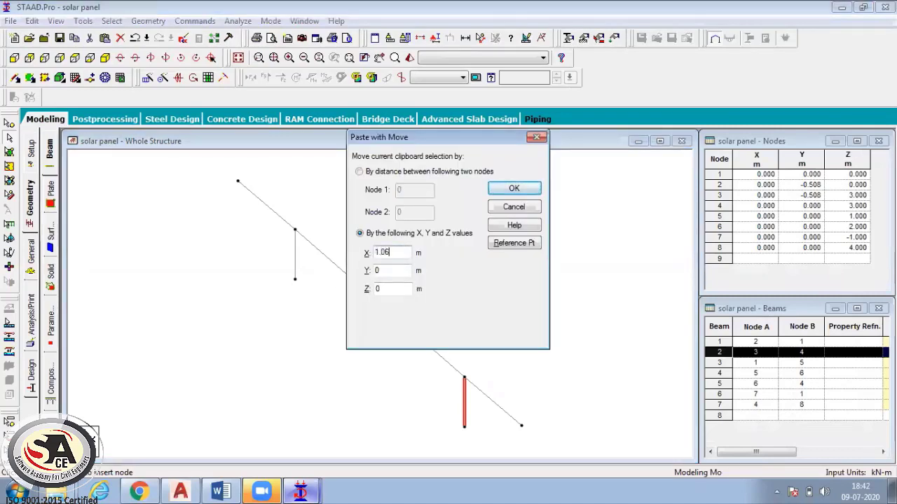
left_click(514, 189)
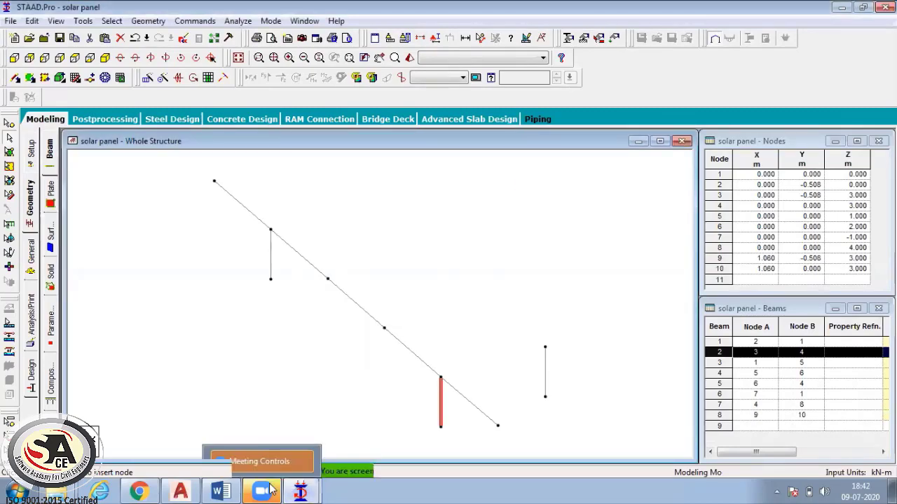
Step: Check the next column's height in the finished model, and move the pasted column's top node 0.451 m along Y, allowing members to be split
mouse_move(300, 491)
left_click(323, 447)
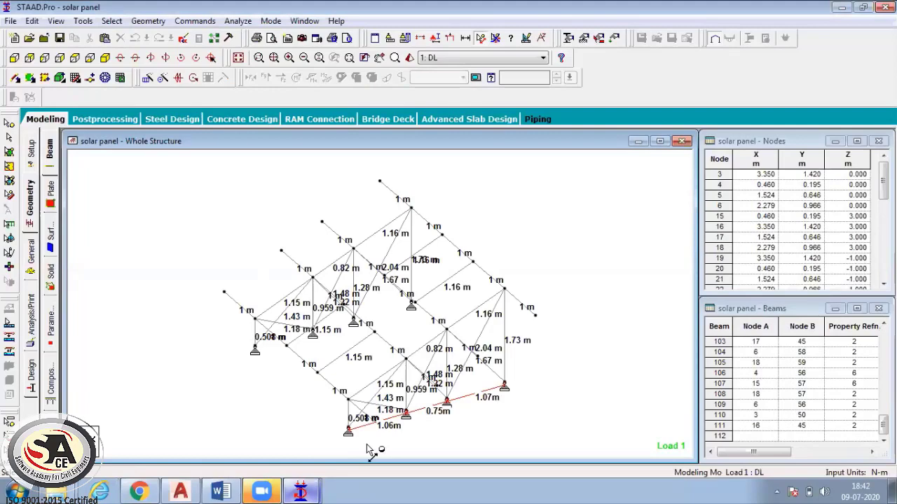
mouse_move(301, 490)
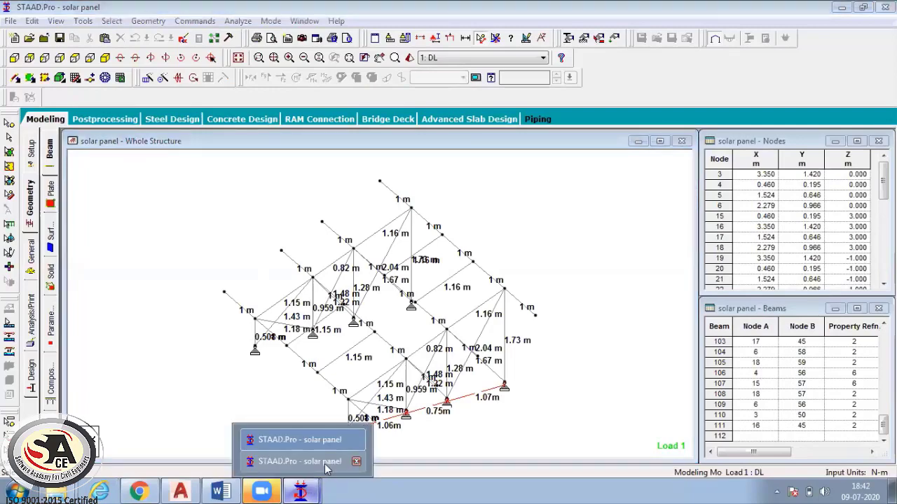
left_click(326, 463)
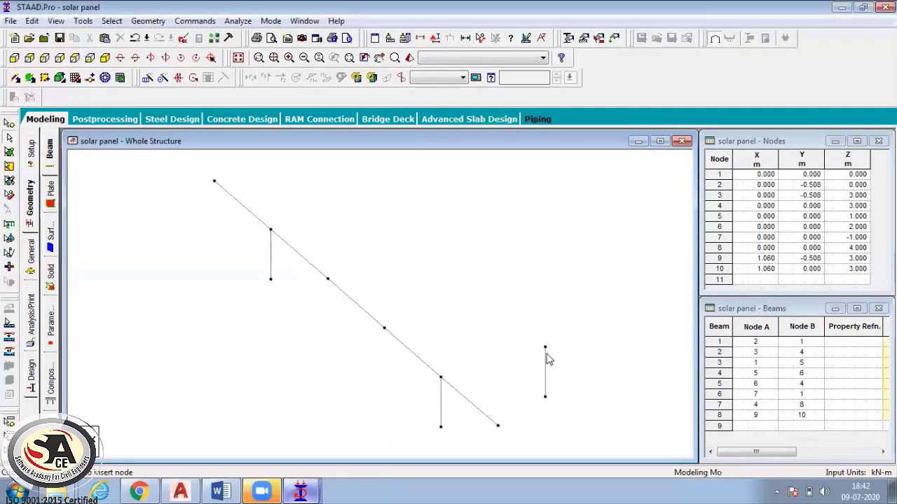
left_click(8, 124)
left_click_drag(529, 331, 565, 355)
key("F2")
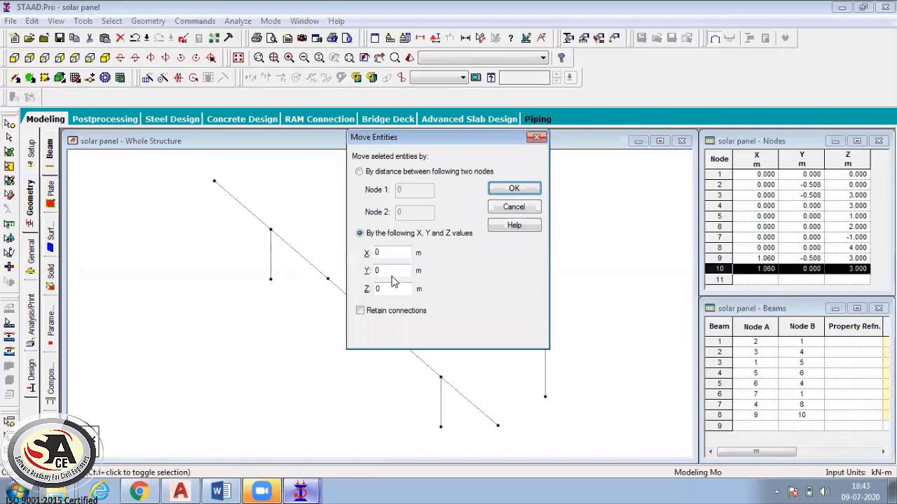
left_click(391, 270)
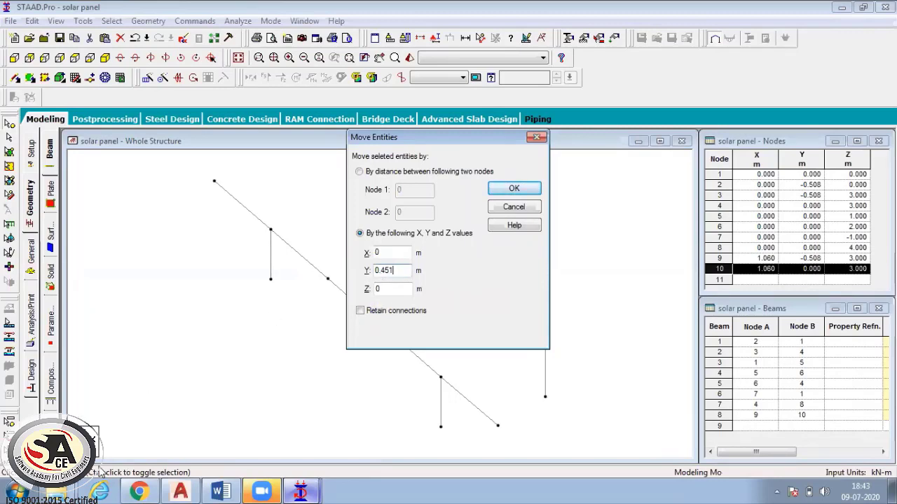
left_click(513, 194)
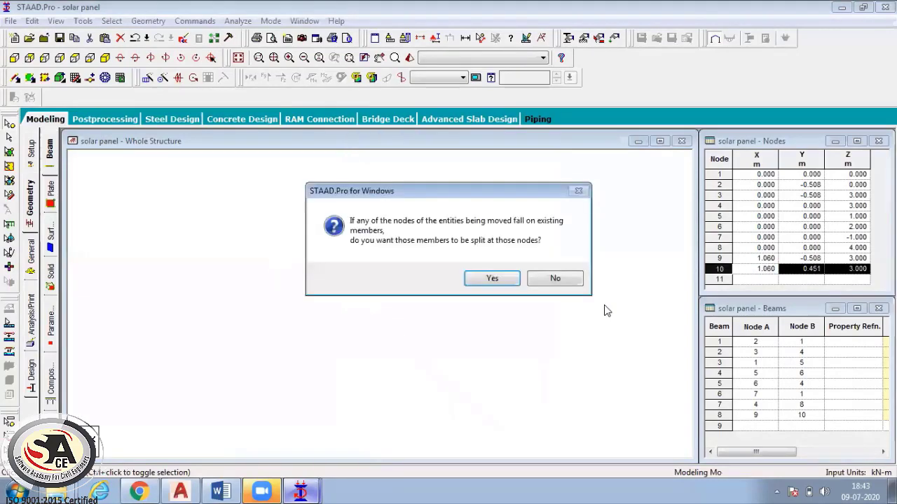
left_click(492, 279)
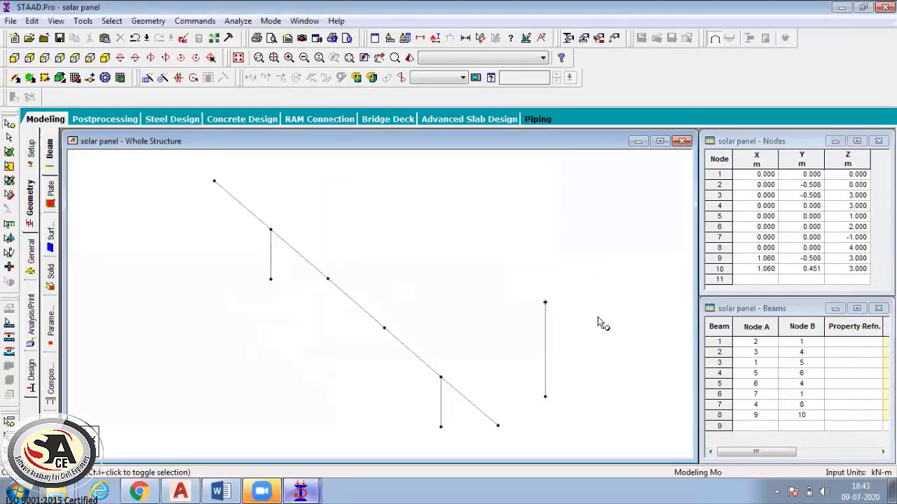
Step: Paste a copy of the lengthened column moved -3 m along Z
left_click(546, 343)
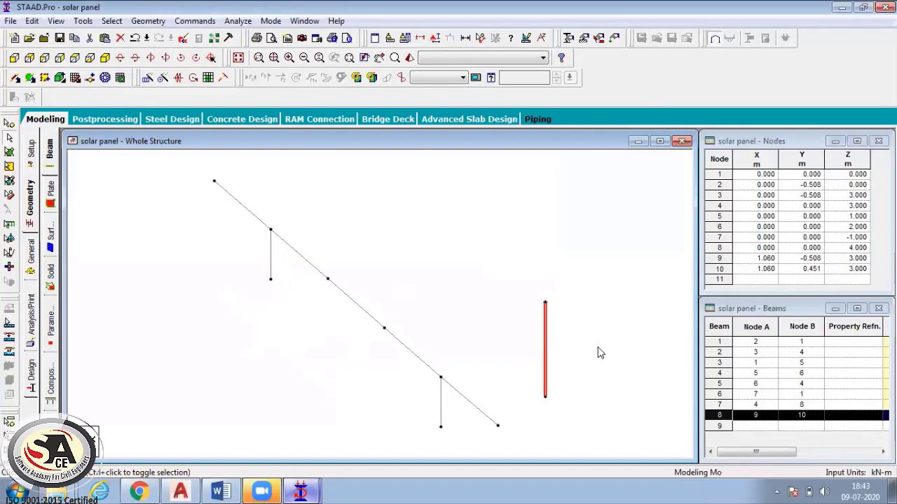
key("ctrl+v")
left_click_drag(388, 290, 256, 270)
type("-3")
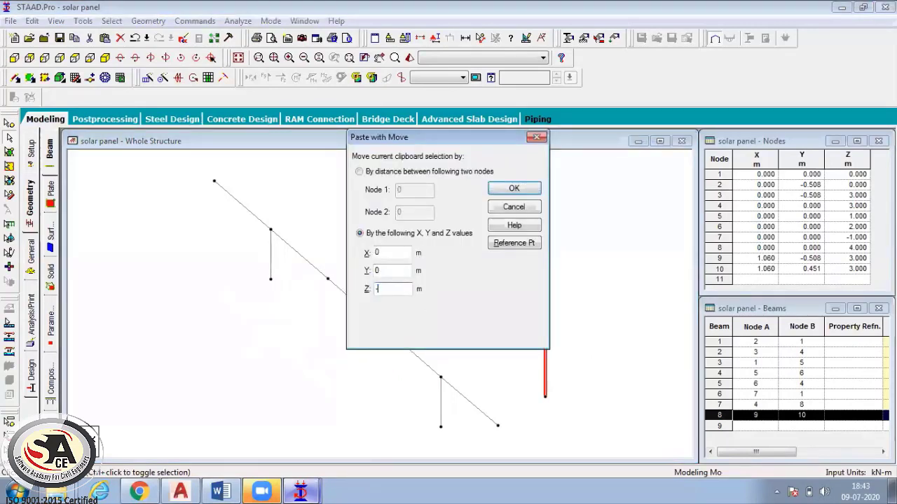
left_click(514, 189)
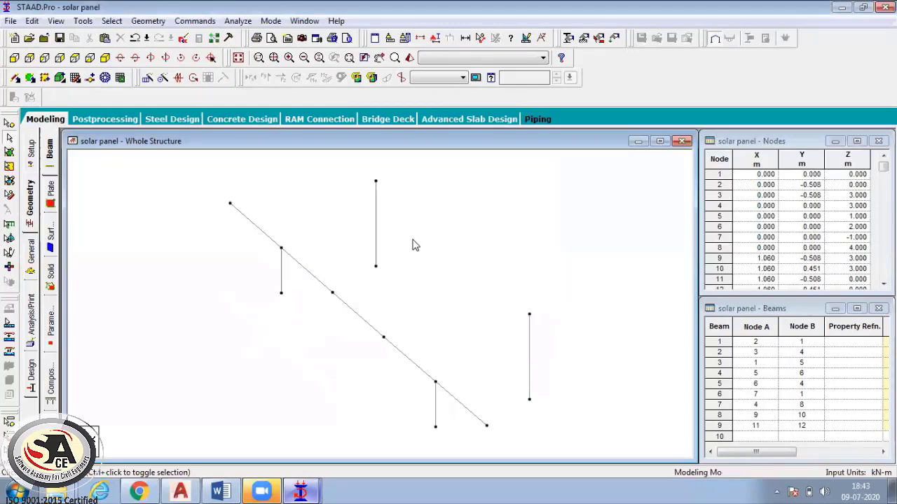
Step: Add a beam connecting the top nodes of the two taller columns
left_click(148, 20)
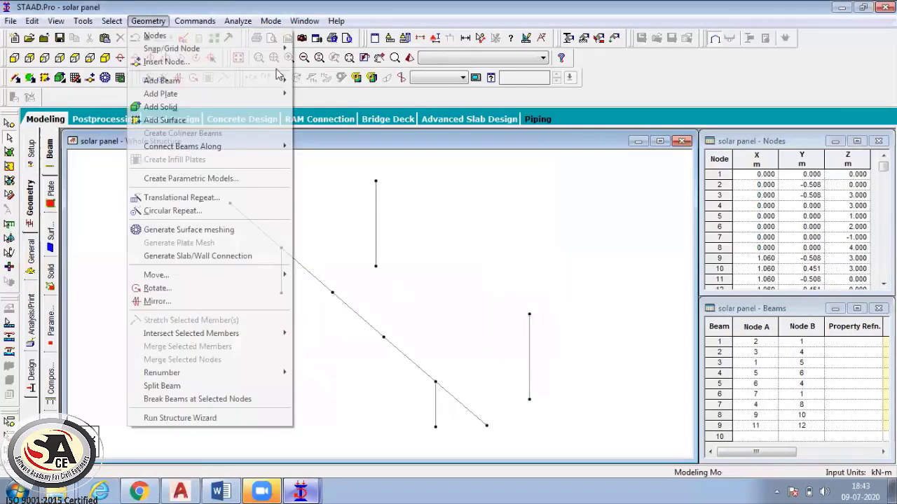
mouse_move(276, 81)
left_click(318, 101)
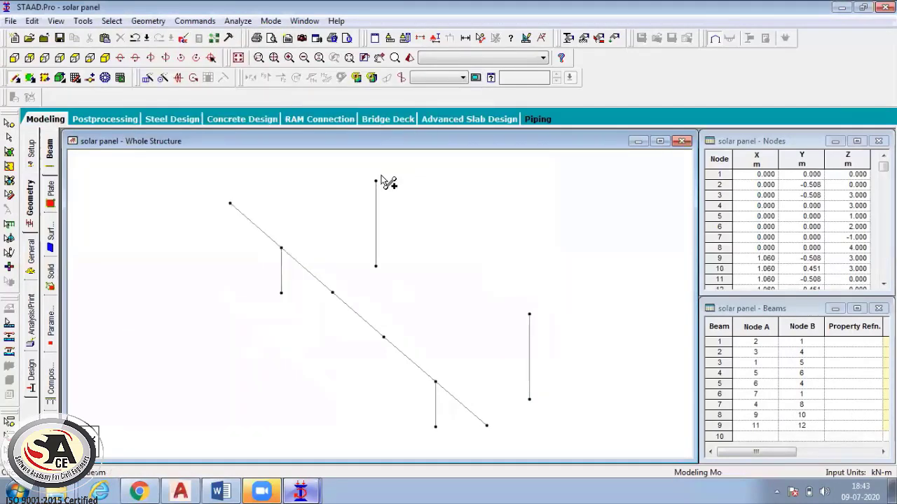
left_click(375, 181)
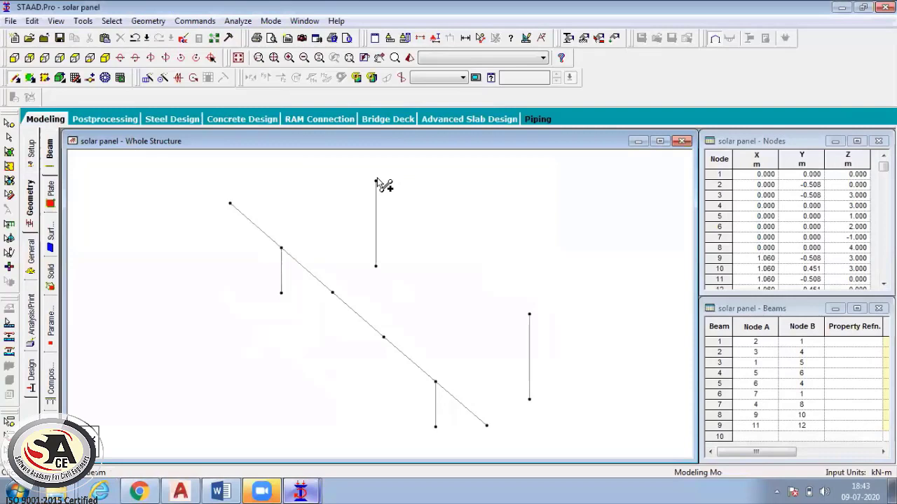
left_click(530, 314)
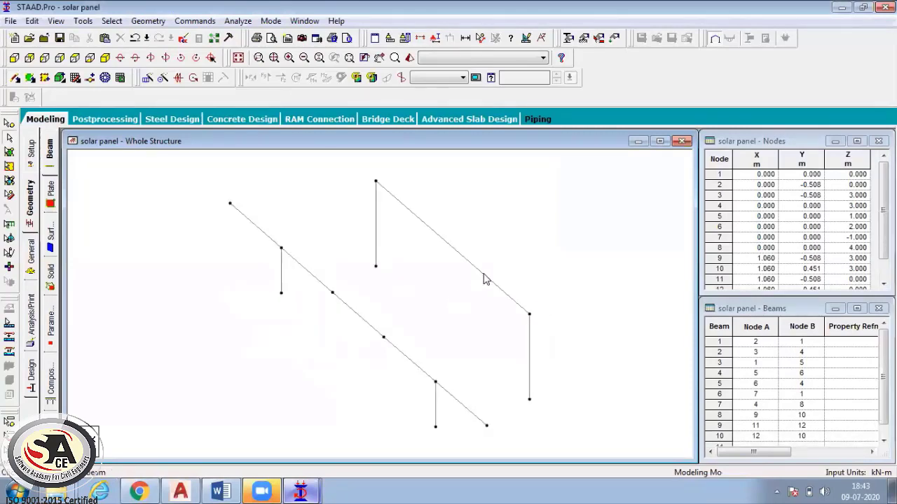
Step: Insert n = 2 equally spaced nodes into the new beam between the taller columns
left_click(484, 276)
left_click(148, 20)
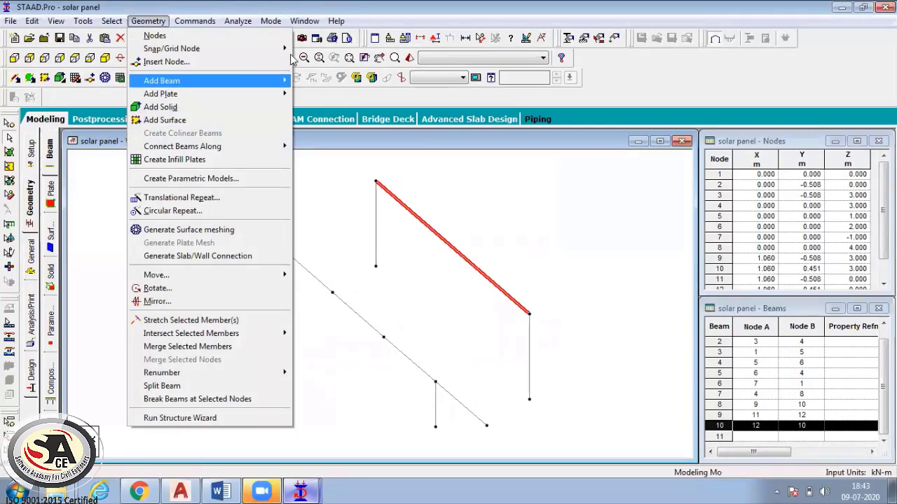
left_click(283, 61)
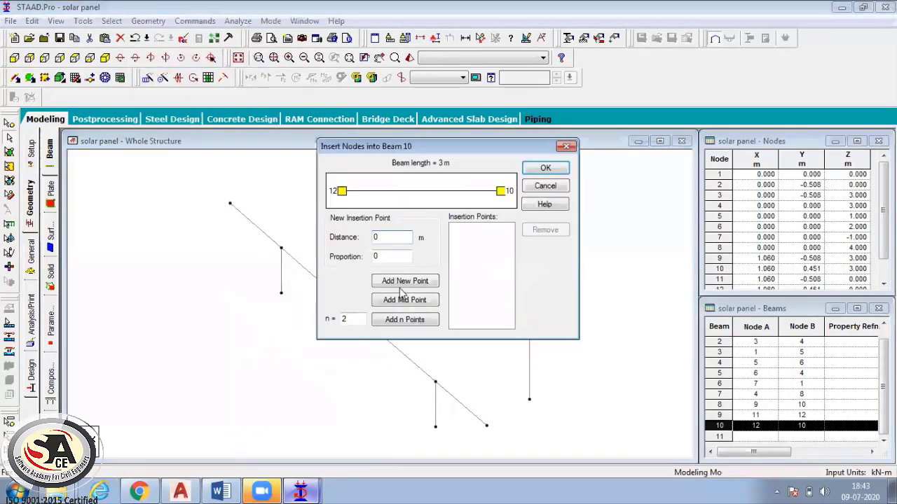
left_click(413, 321)
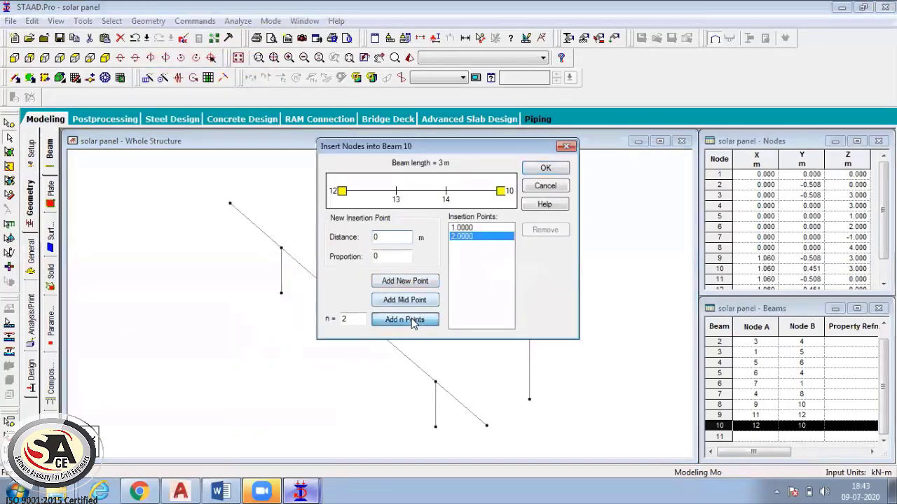
left_click(545, 169)
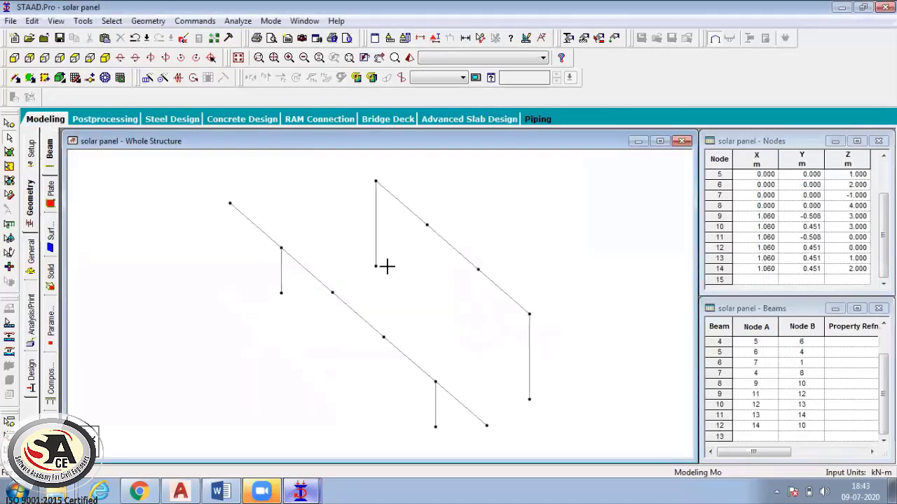
Step: Paste a copy of the second beam line's segment at Z = 0 moved -1 m along Z to form an overhang
left_click(409, 210)
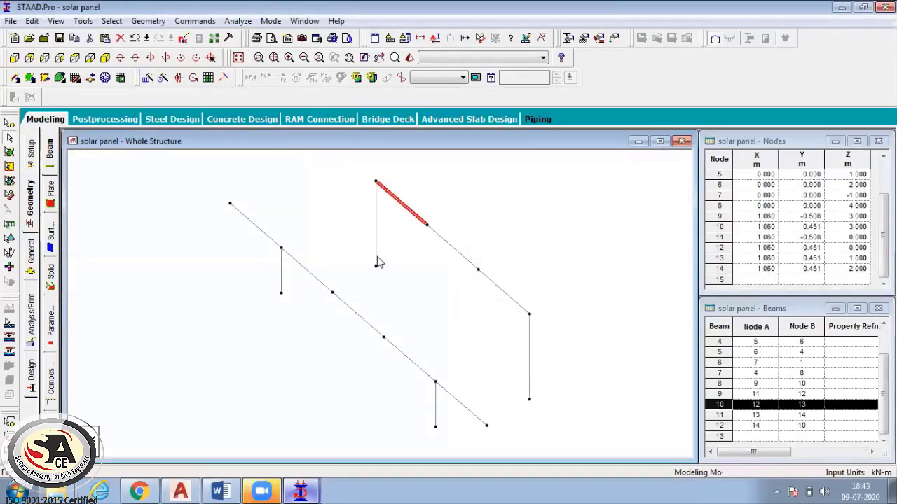
key("ctrl+c")
key("ctrl+v")
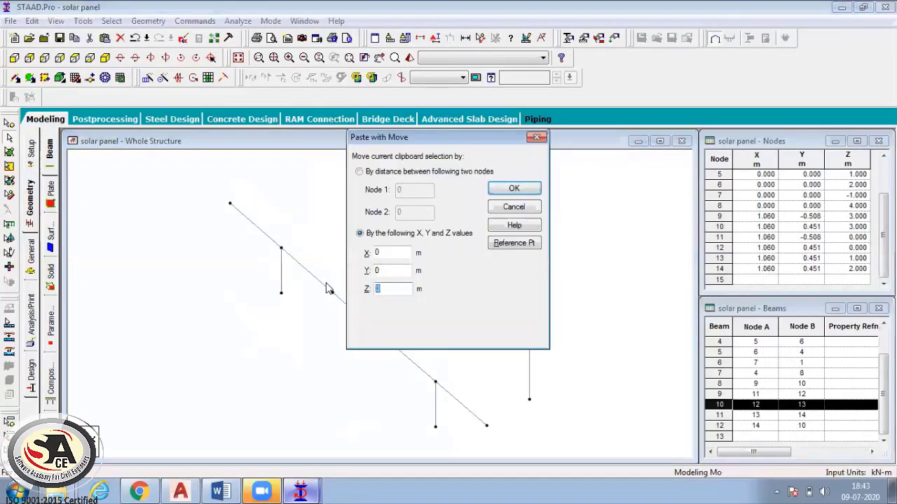
key("BackSpace")
type("-1")
left_click(515, 189)
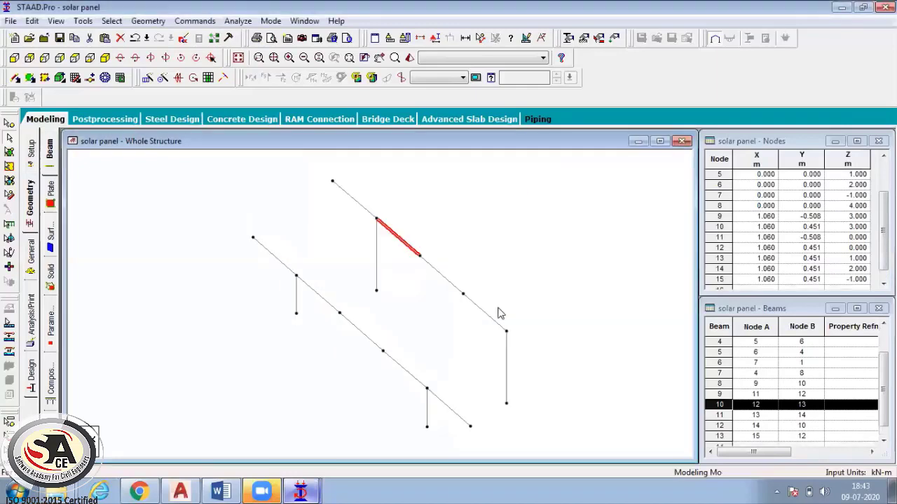
Step: Paste a copy of the second beam line's segment ending at Z = 3 m moved 1 m along Z to form the opposite overhang
left_click(489, 321)
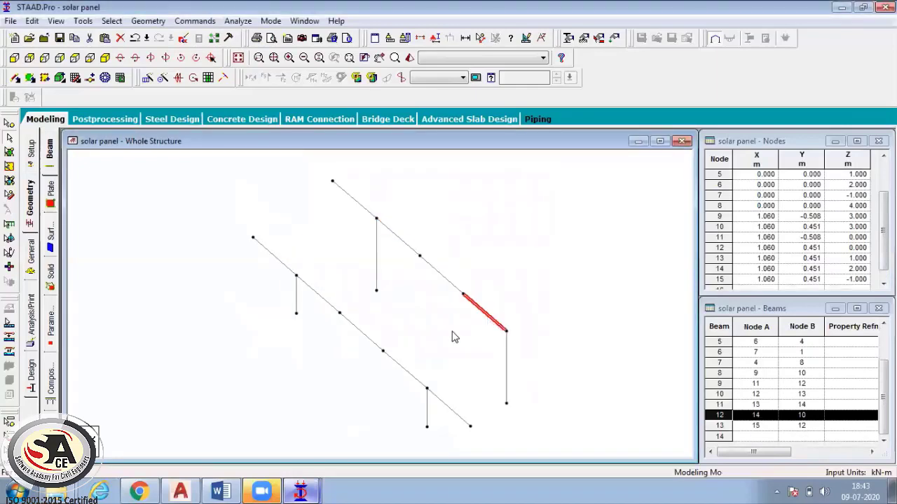
key("ctrl+v")
double_click(389, 293)
type("1")
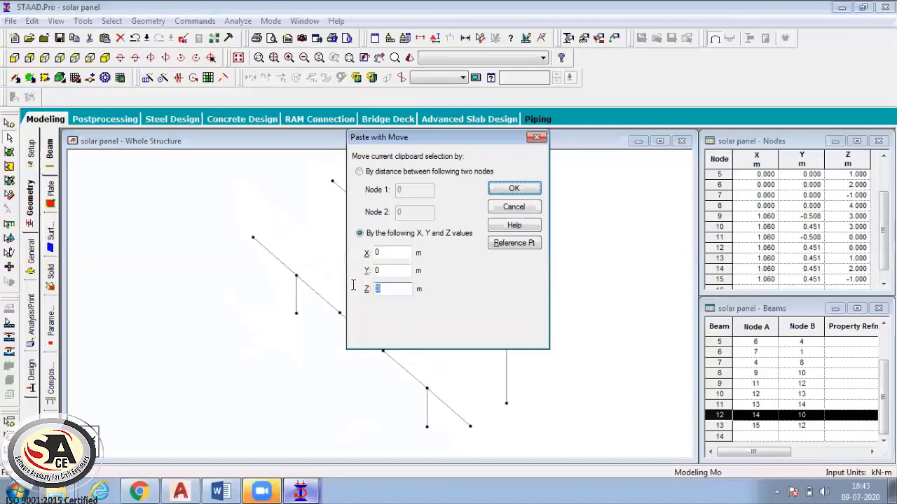
key("Return")
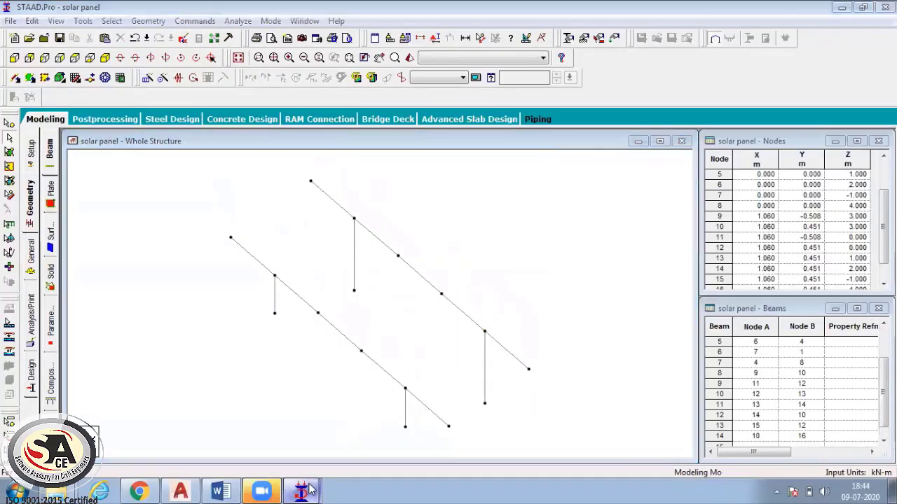
Step: Check the column spacings in the finished model, and accept the auto save of the new file
mouse_move(315, 491)
left_click(306, 445)
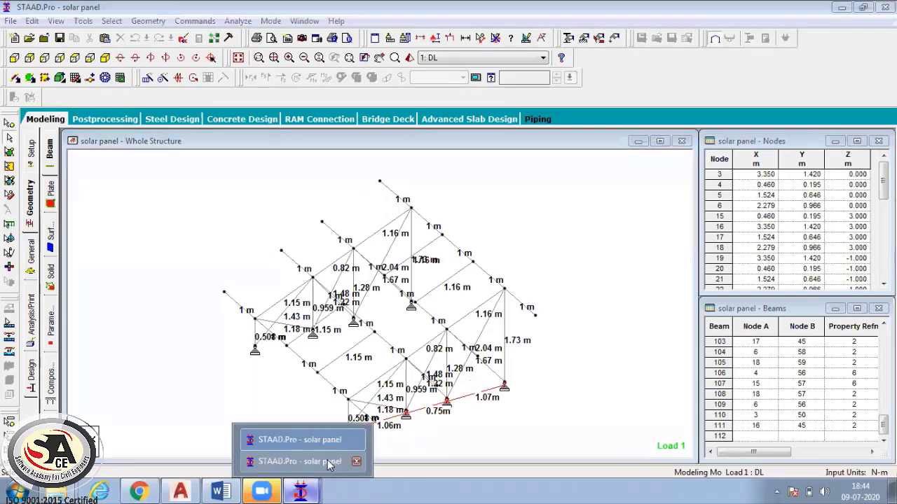
left_click(301, 459)
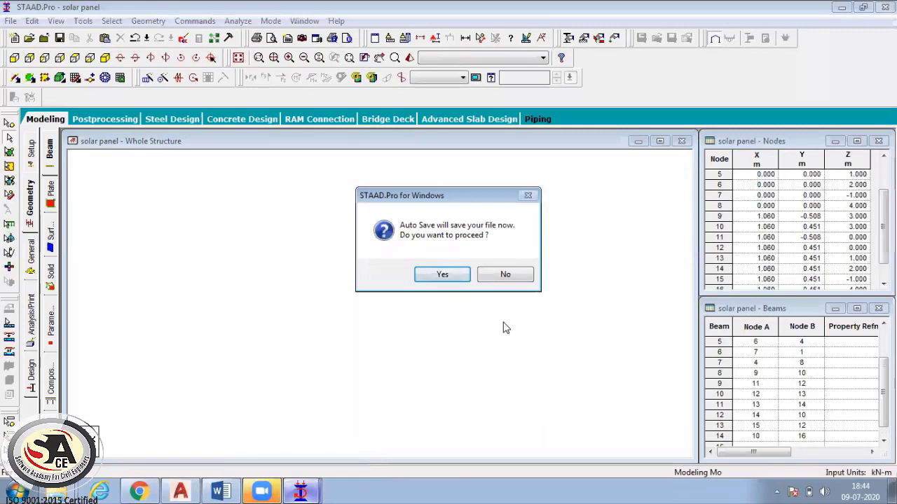
key("Return")
Step: Paste a copy of the taller column at Z = 3 m moved 0.75 m along X, checking the spacing in the finished model
left_click(485, 365)
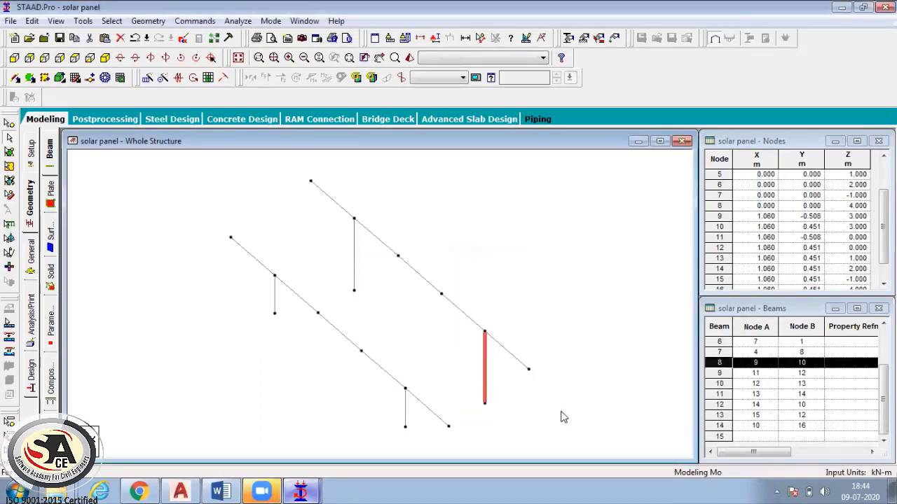
key("ctrl+v")
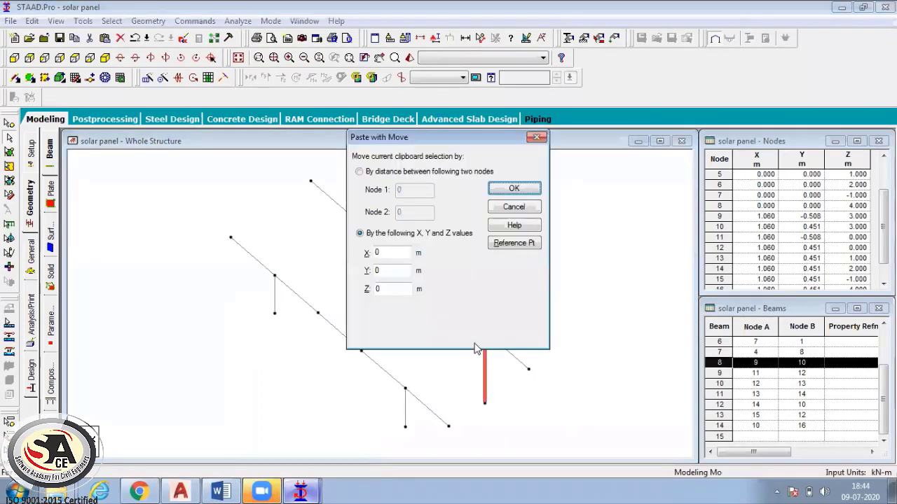
double_click(387, 252)
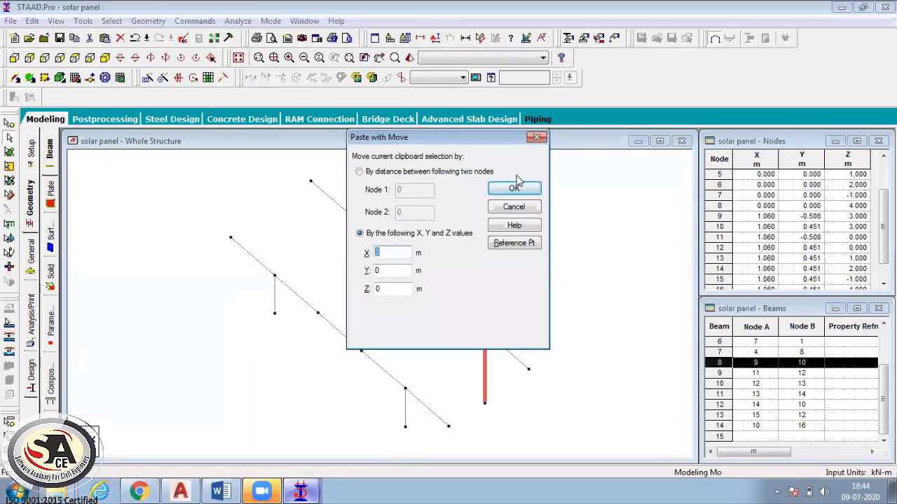
mouse_move(300, 493)
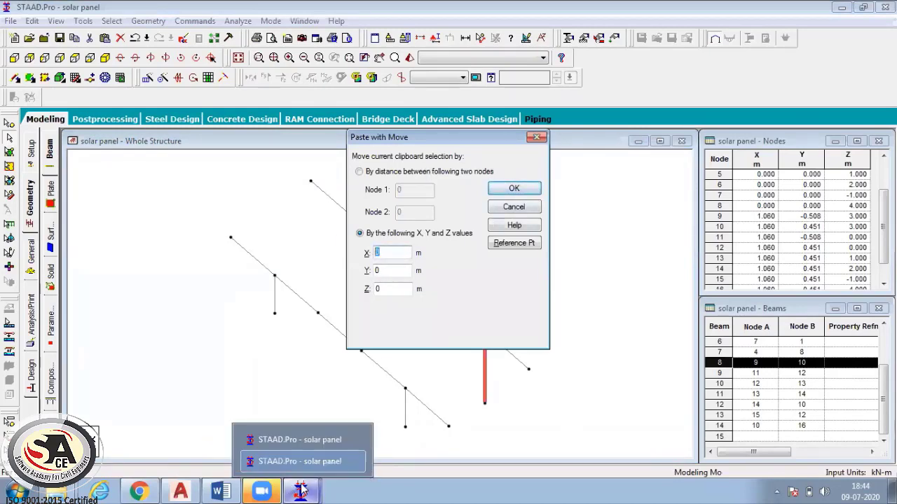
left_click(323, 444)
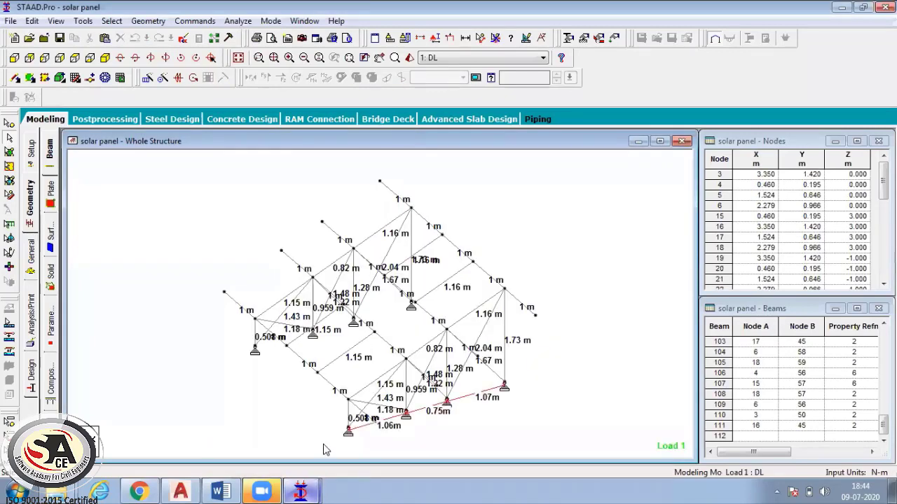
mouse_move(301, 493)
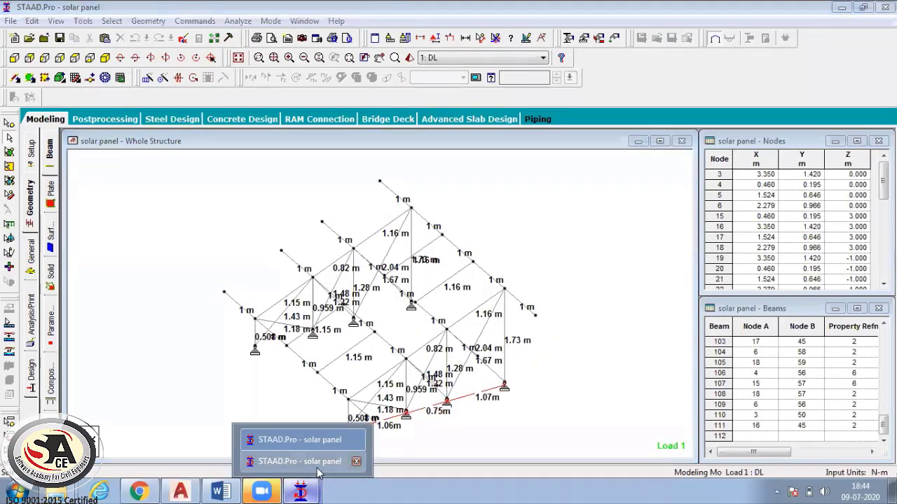
left_click(308, 461)
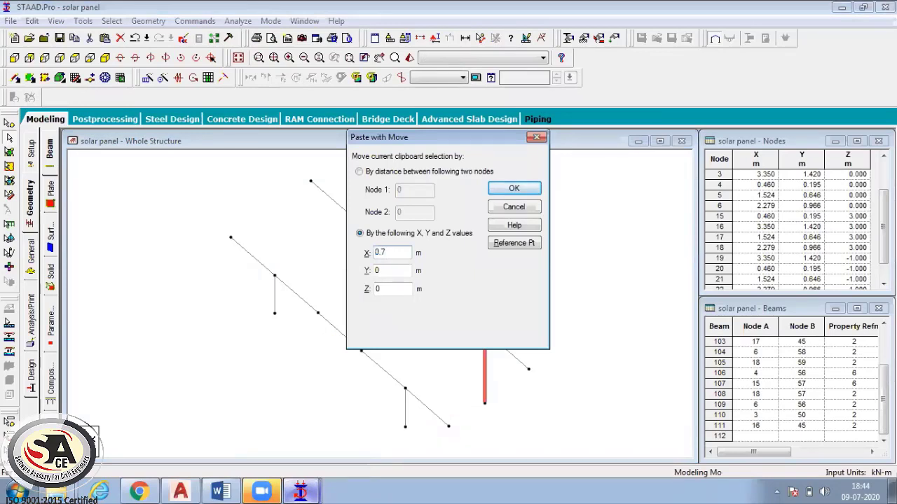
left_click(524, 188)
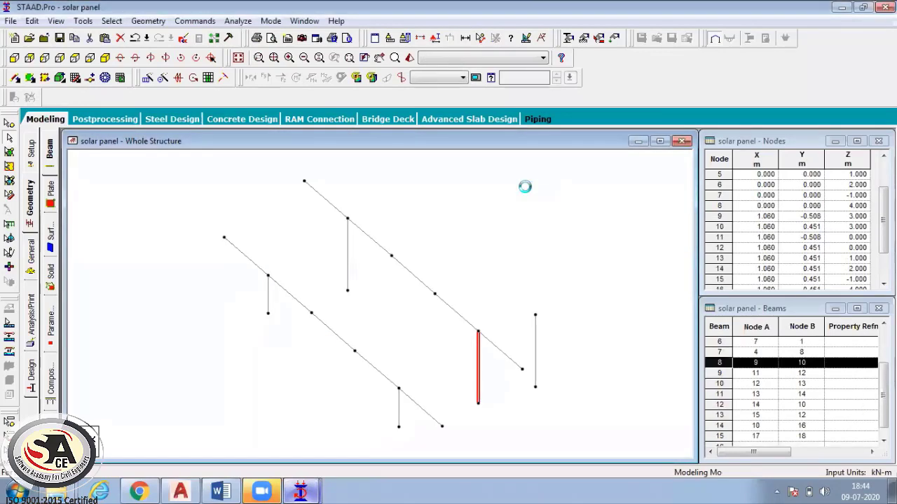
left_click(576, 312)
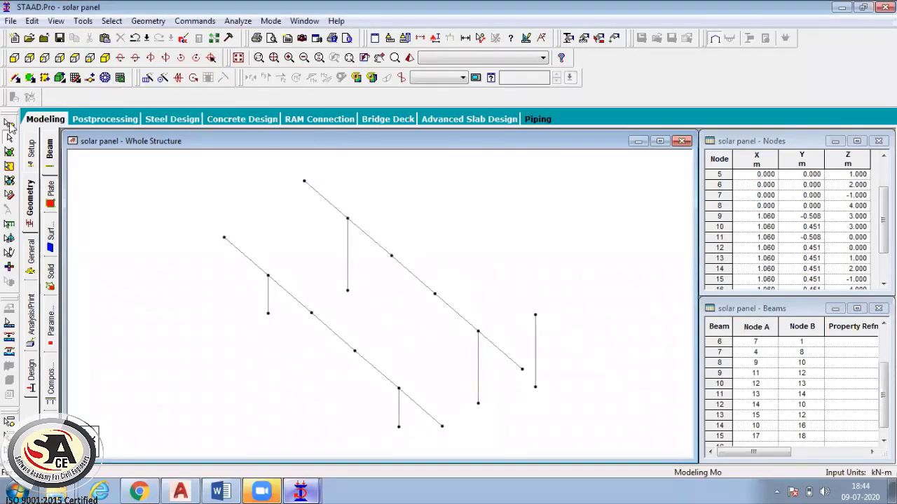
Step: Move the top node of the new column up 0.321 m along Y
left_click(535, 315)
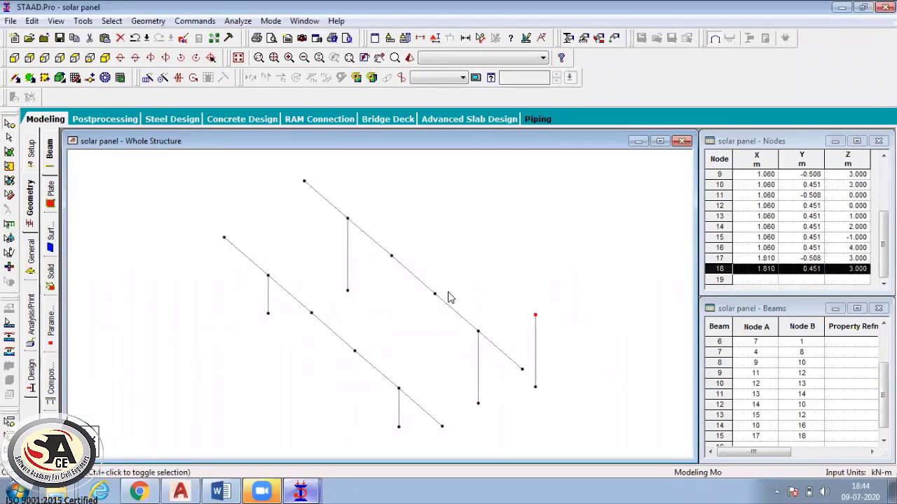
key("F2")
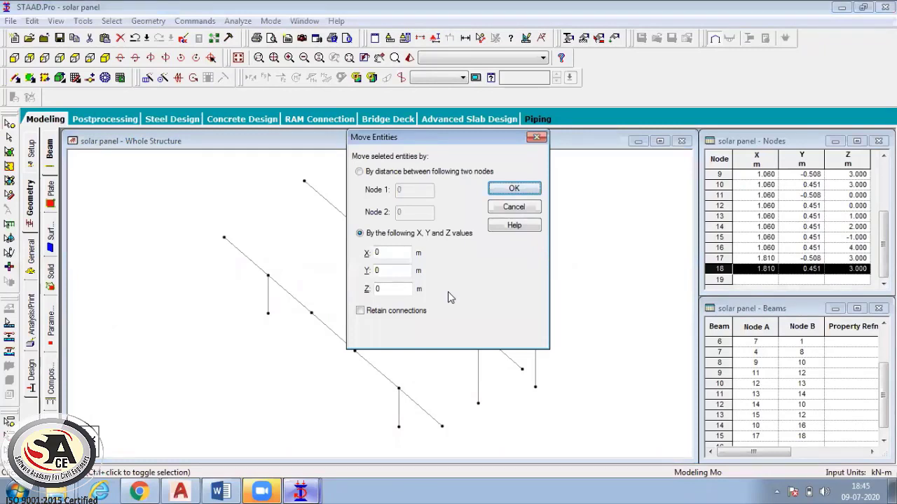
double_click(391, 271)
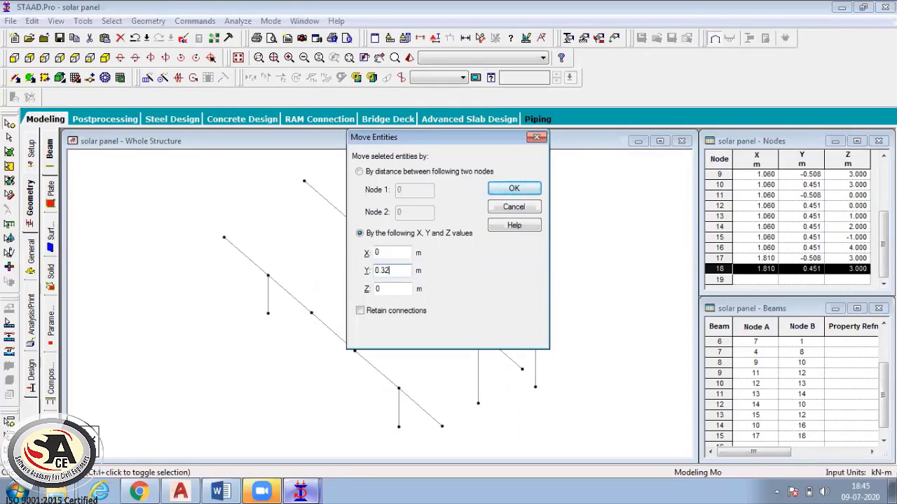
left_click(514, 188)
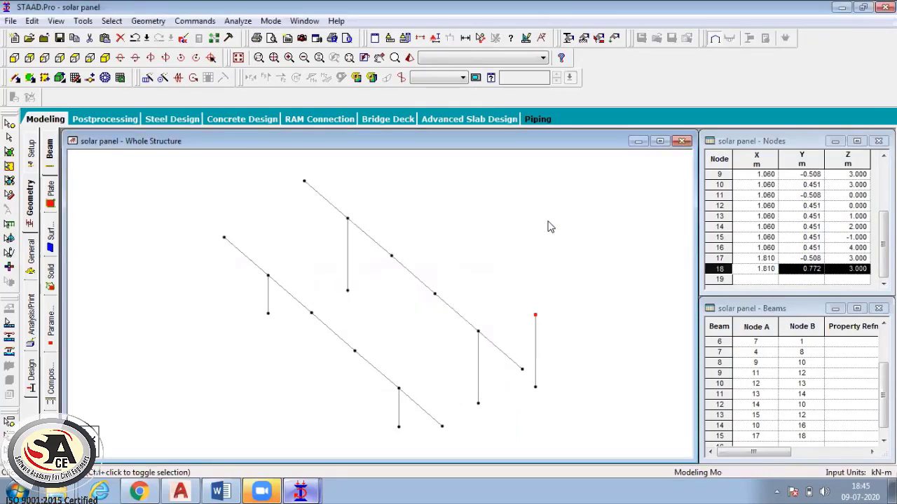
left_click(493, 279)
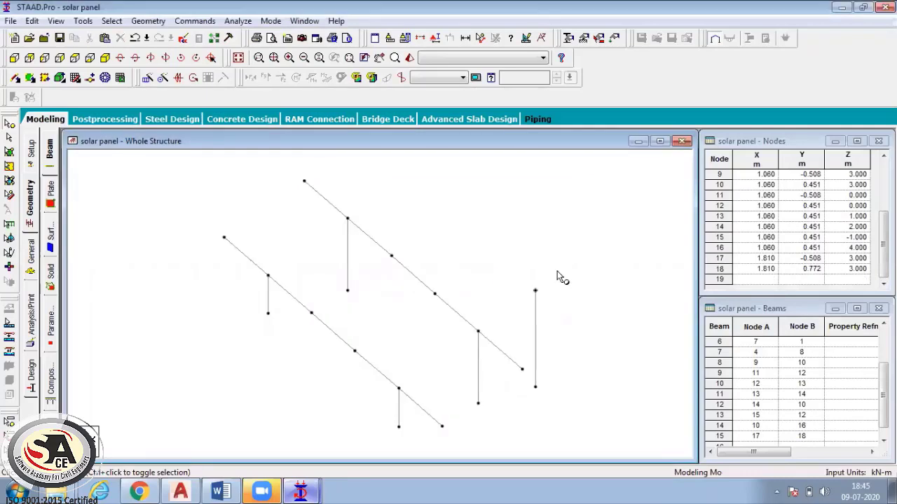
Step: Paste a copy of the lengthened column moved -3 m along Z
left_click(9, 137)
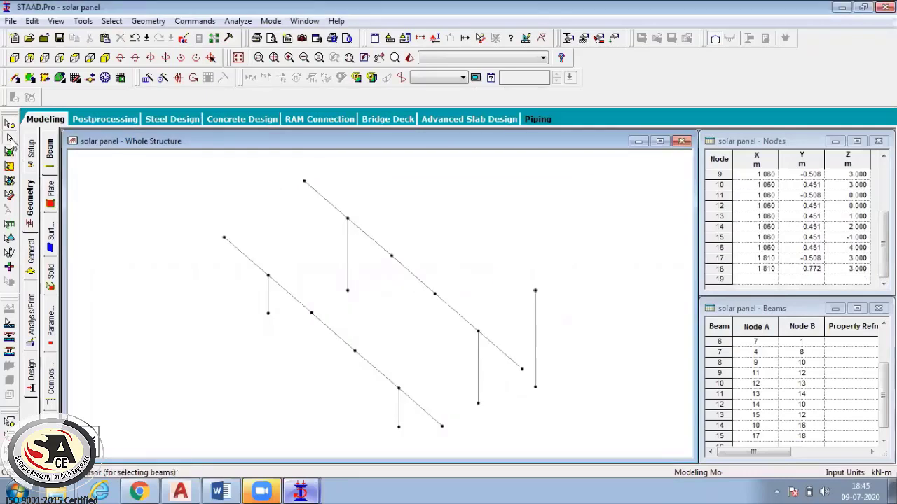
left_click(536, 331)
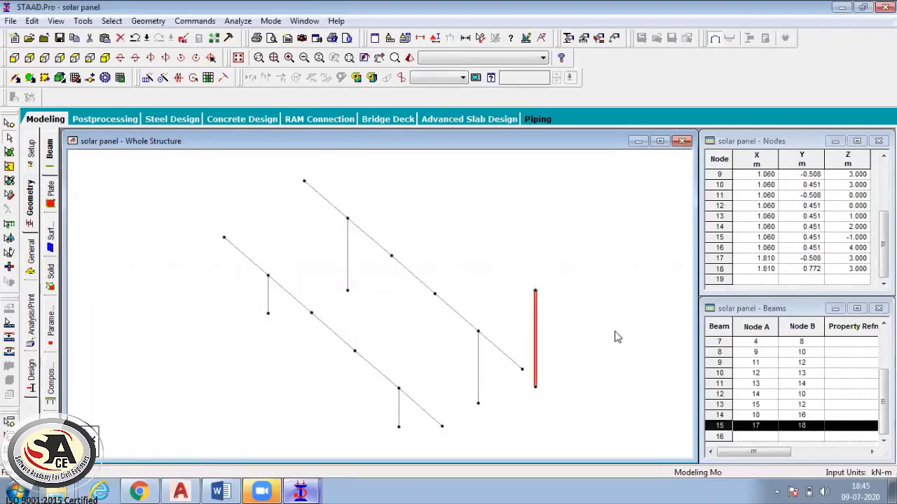
key("ctrl+v")
double_click(393, 288)
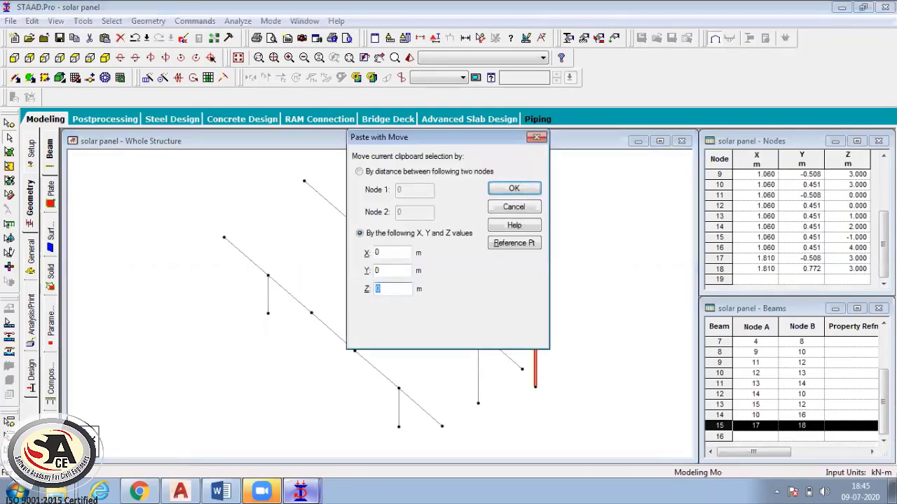
type("-3")
left_click(514, 189)
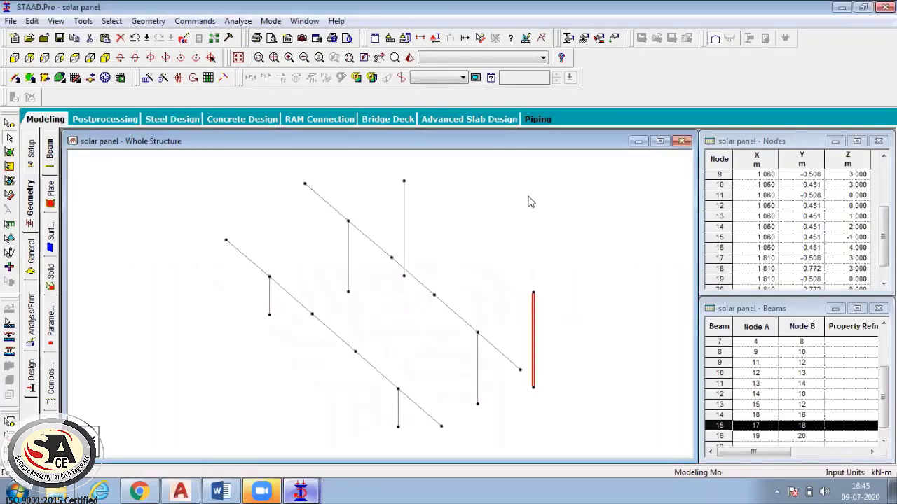
Step: Add a beam connecting the top nodes of the two columns at X = 1.81 m
left_click(147, 20)
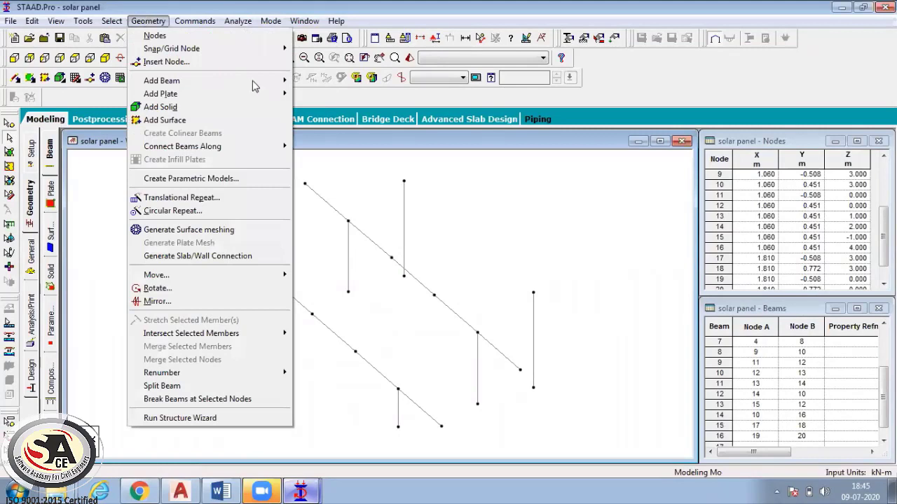
mouse_move(252, 81)
left_click(326, 100)
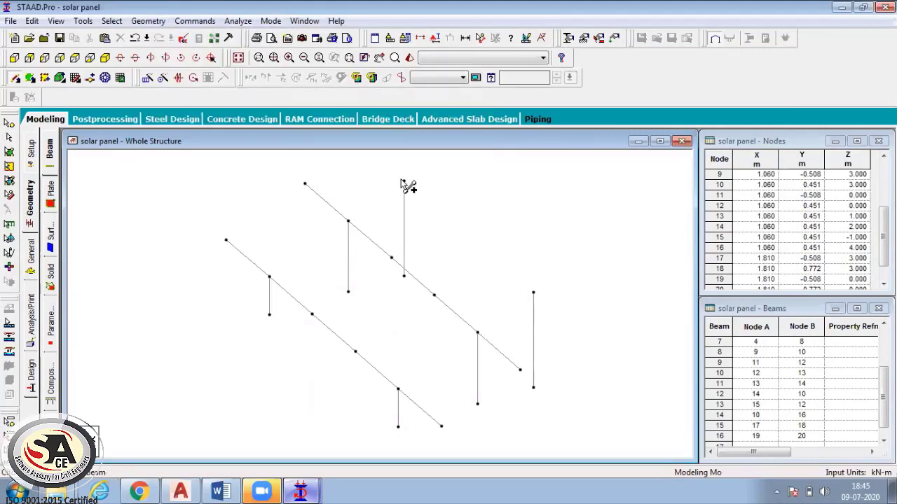
left_click(404, 181)
left_click(534, 294)
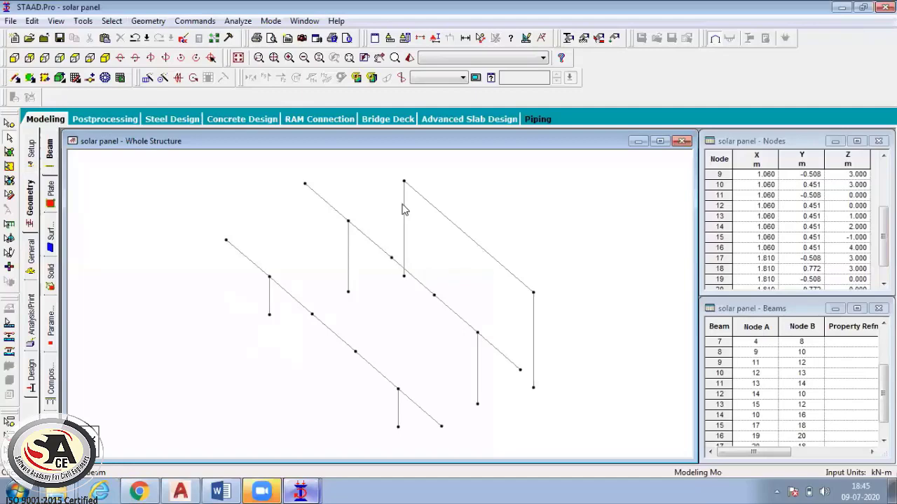
Step: Insert n = 2 equally spaced nodes into the third beam line at X = 1.81 m
left_click(143, 21)
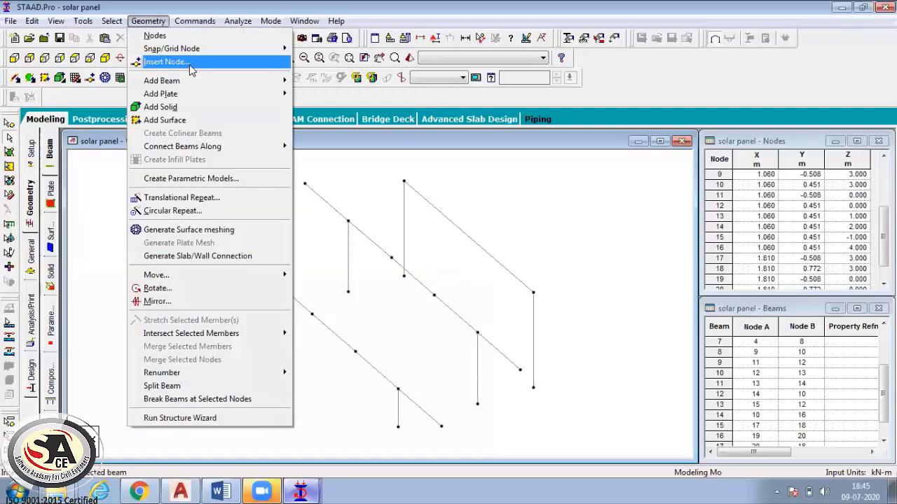
left_click(187, 63)
left_click(500, 262)
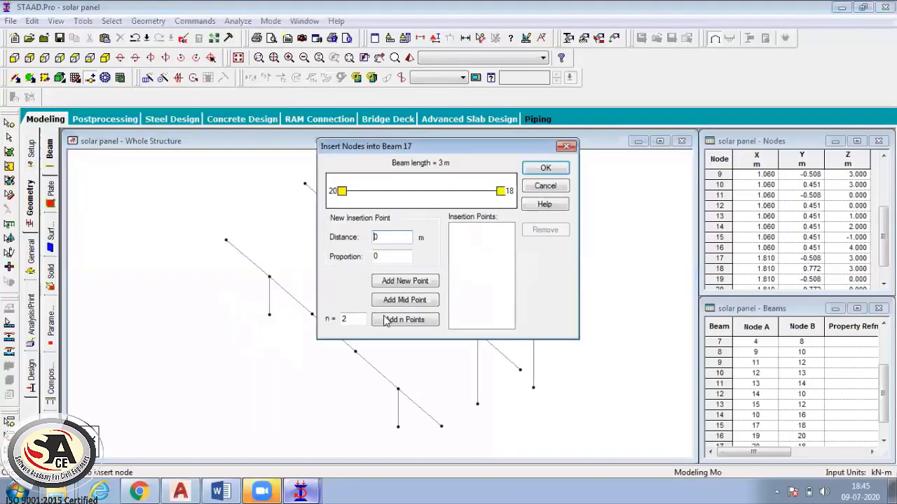
left_click(390, 321)
left_click(545, 168)
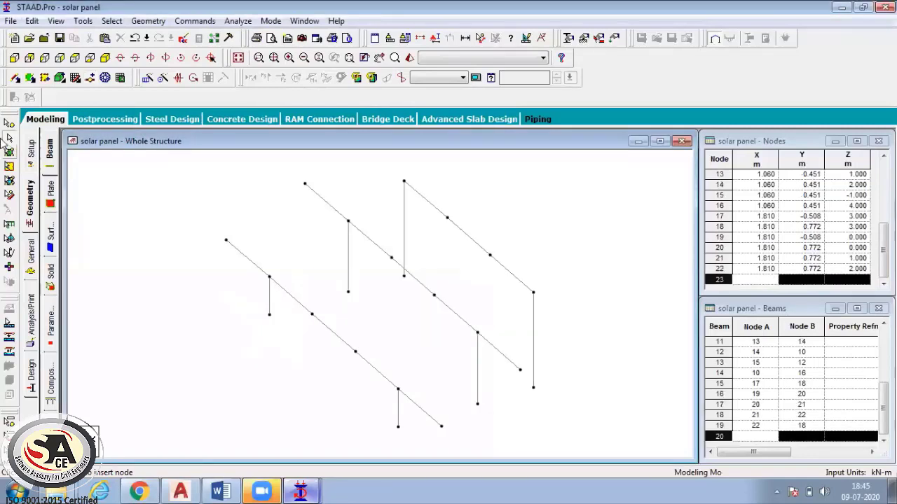
Step: Paste a copy of the third beam line's segment at Z = 0 moved -1 m along Z to form an overhang
left_click(431, 203)
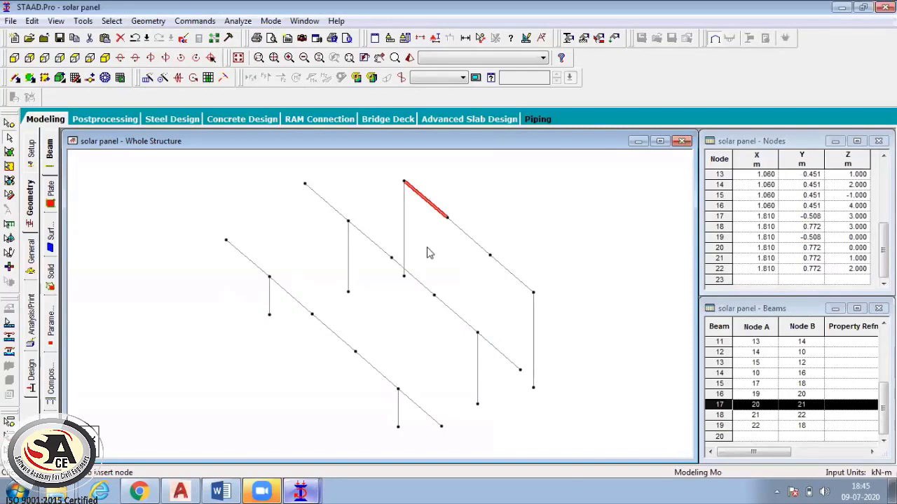
key("ctrl+v")
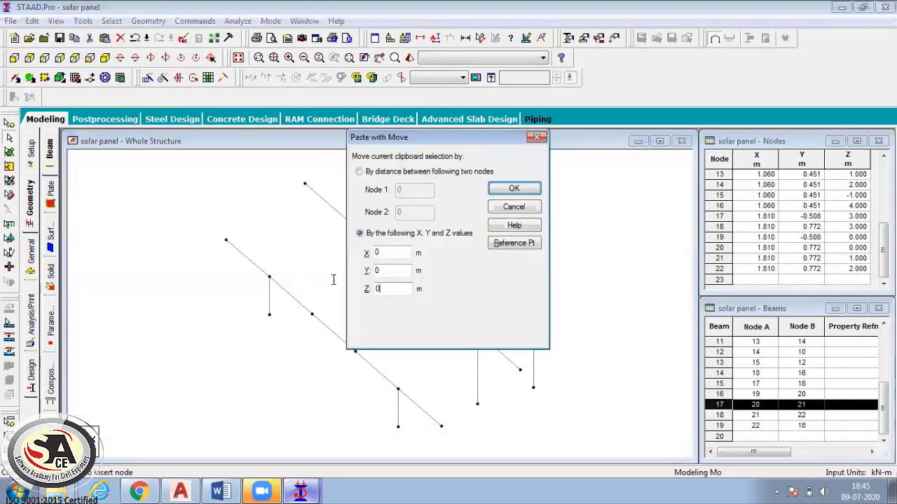
type("-1")
left_click(514, 188)
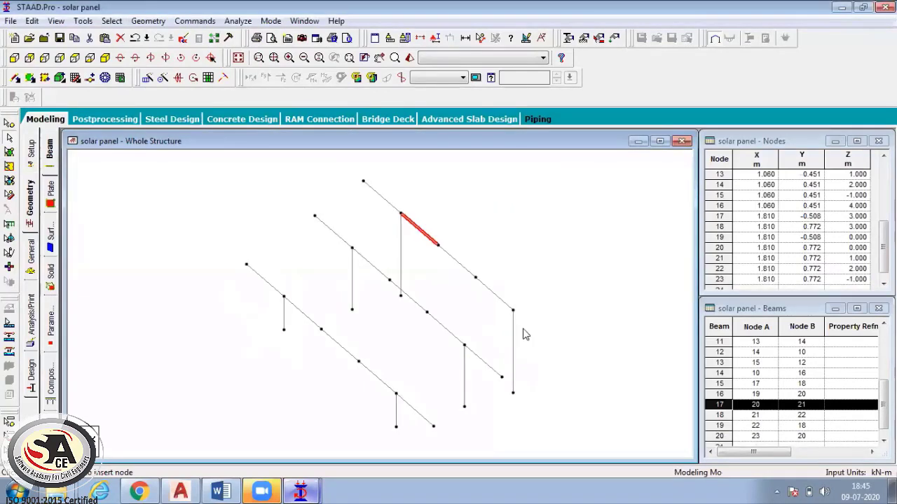
Step: Paste a copy of the third beam line's segment ending at Z = 3 m moved 1 m along Z as the opposite overhang
left_click(496, 298)
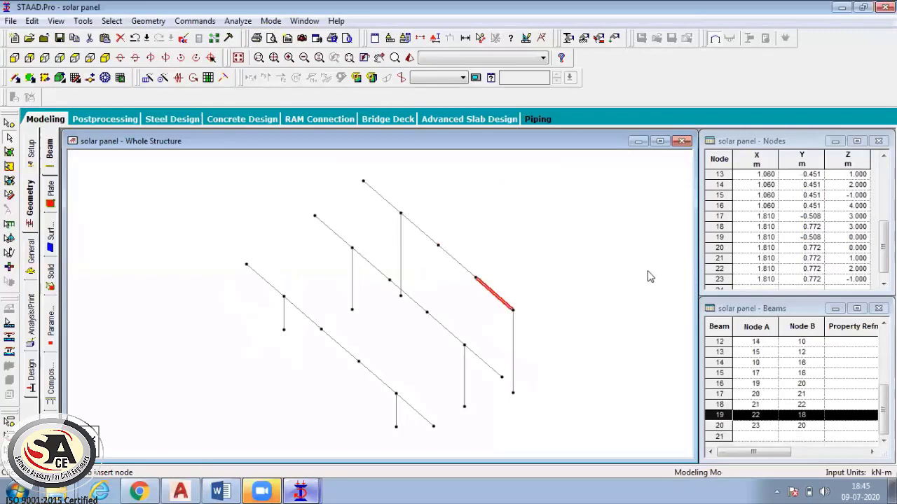
key("ctrl+v")
double_click(394, 293)
type("1")
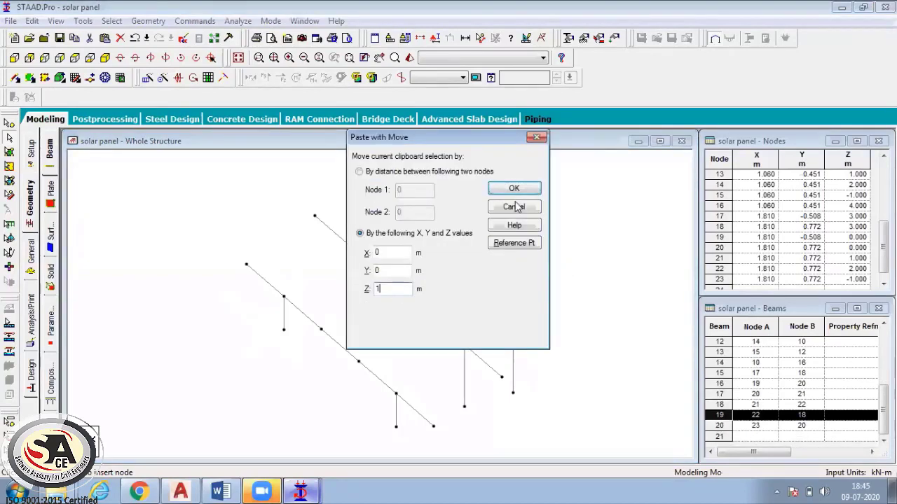
key("Return")
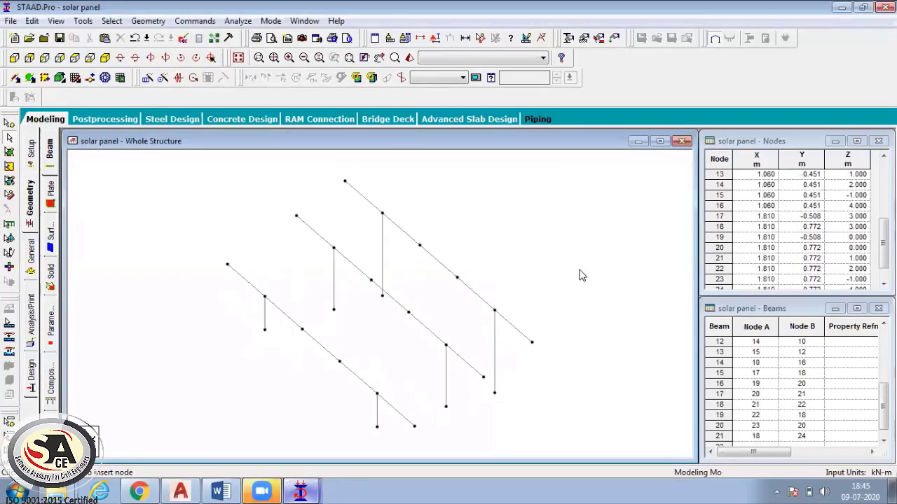
Step: Check the column spacing in the reference model, and paste a copy of the column at X = 1.81 m, Z = 3 m moved 1.07 m along X
mouse_move(302, 491)
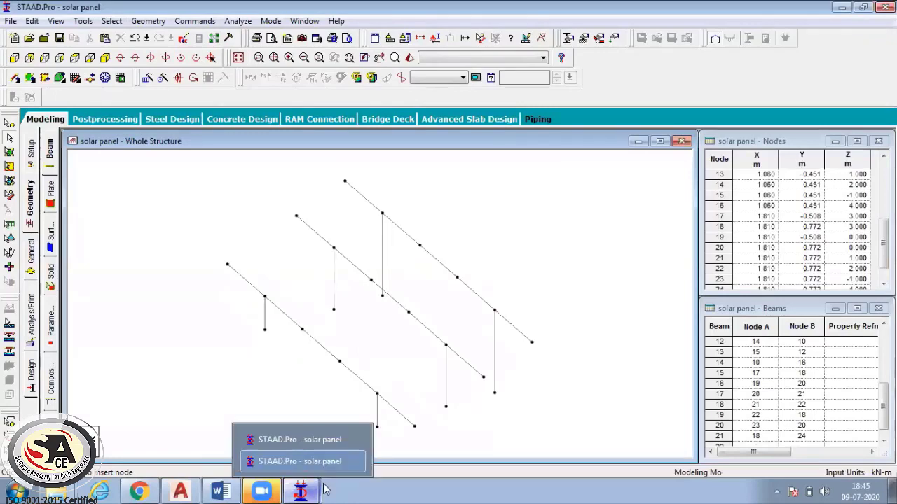
left_click(321, 444)
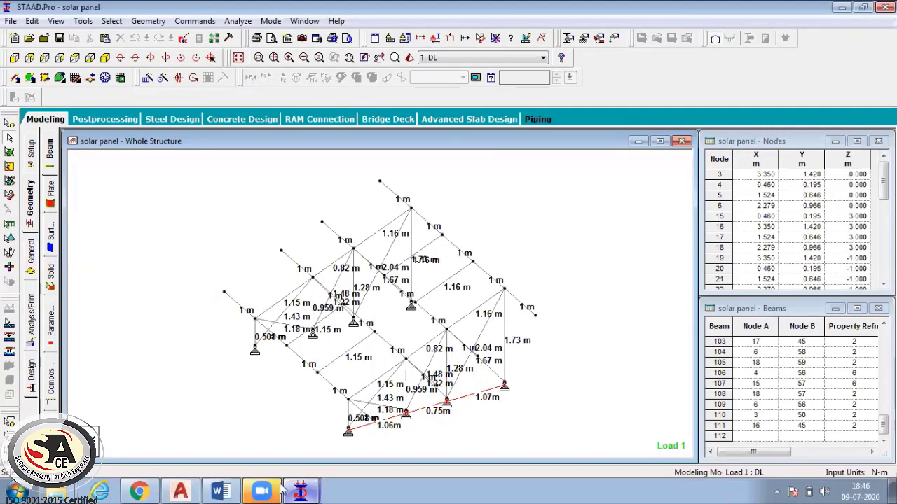
mouse_move(300, 492)
left_click(315, 468)
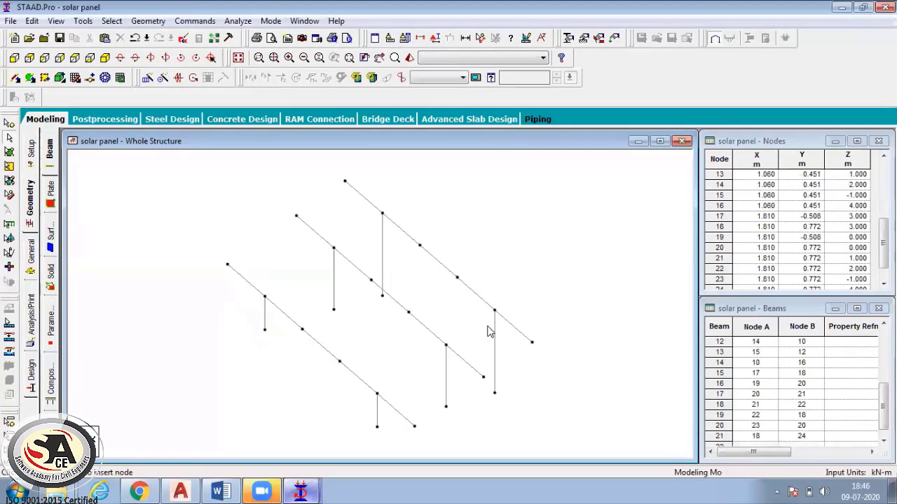
left_click(495, 342)
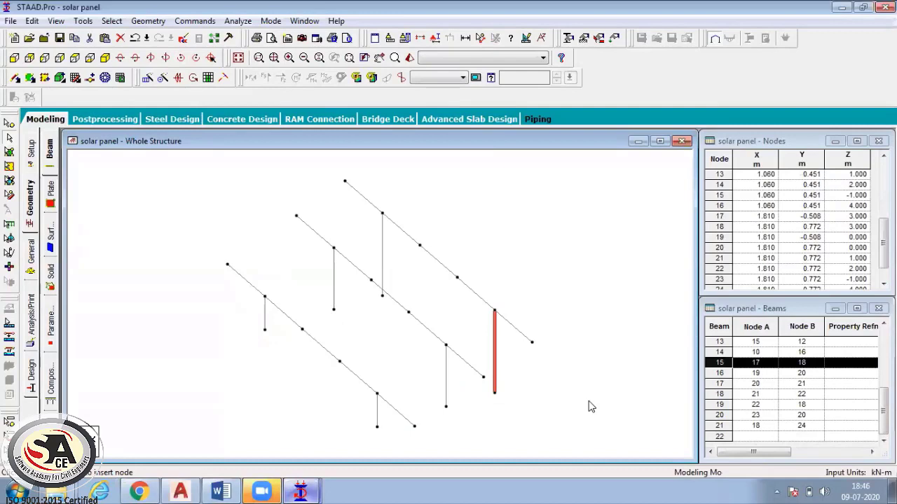
key("ctrl+v")
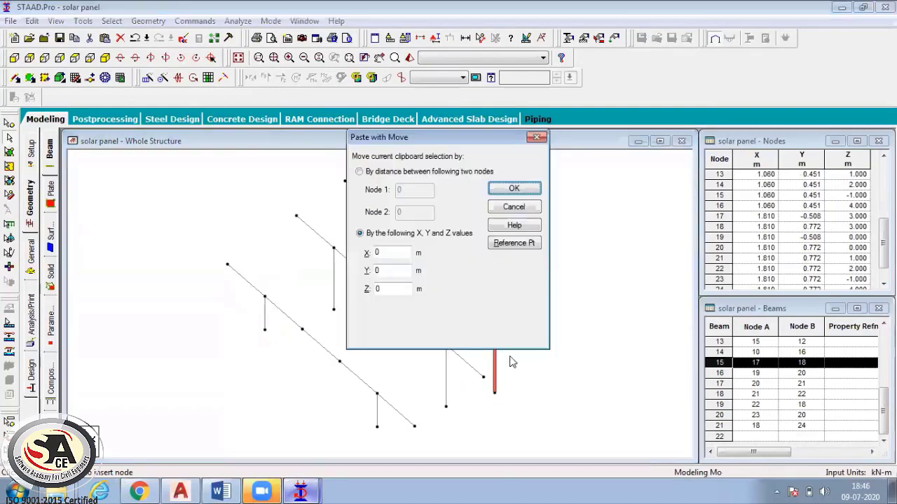
double_click(389, 253)
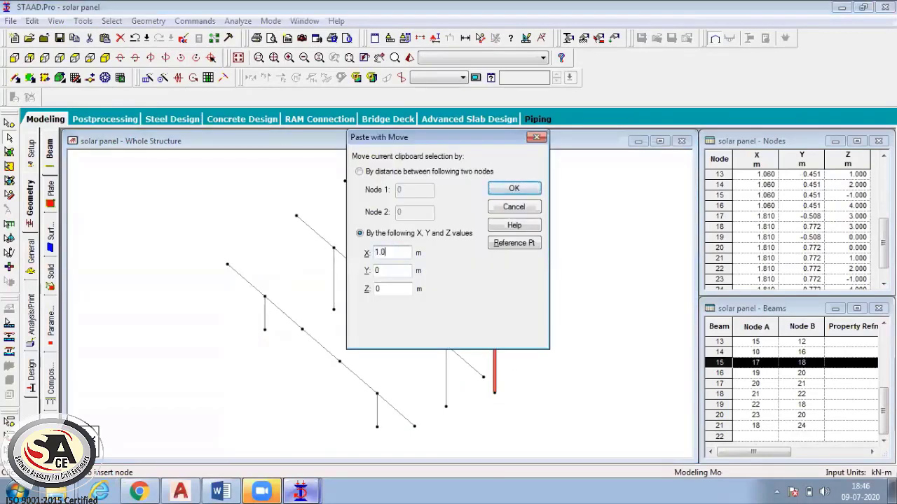
left_click(512, 188)
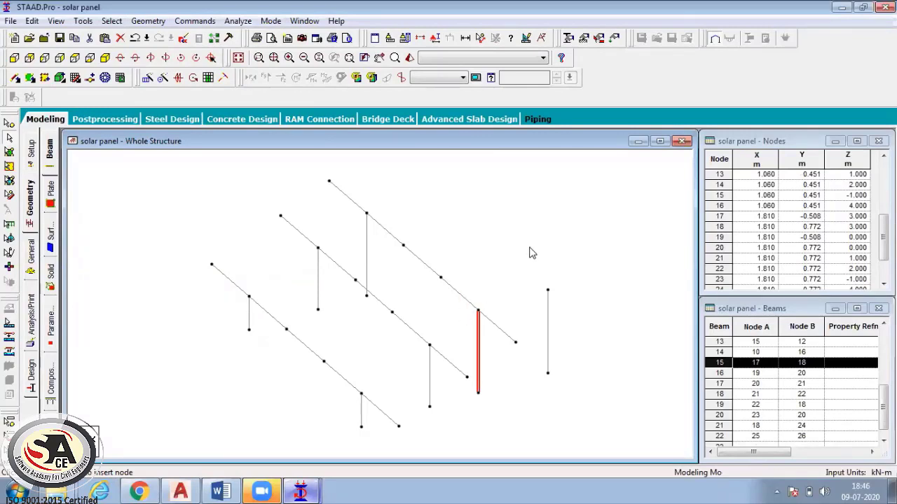
left_click(569, 312)
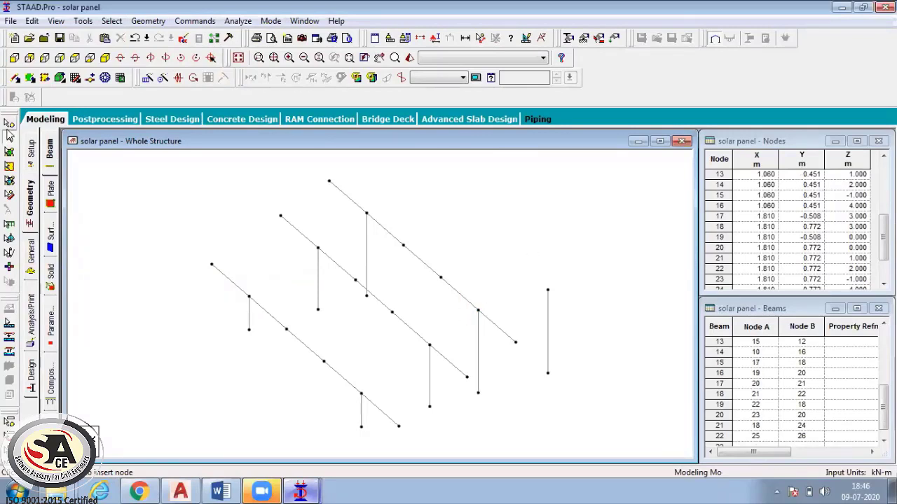
Step: Move the top node of the new column at X = 2.88 m up 0.45 m in Y, allowing existing members to be split
left_click(9, 137)
left_click(549, 291)
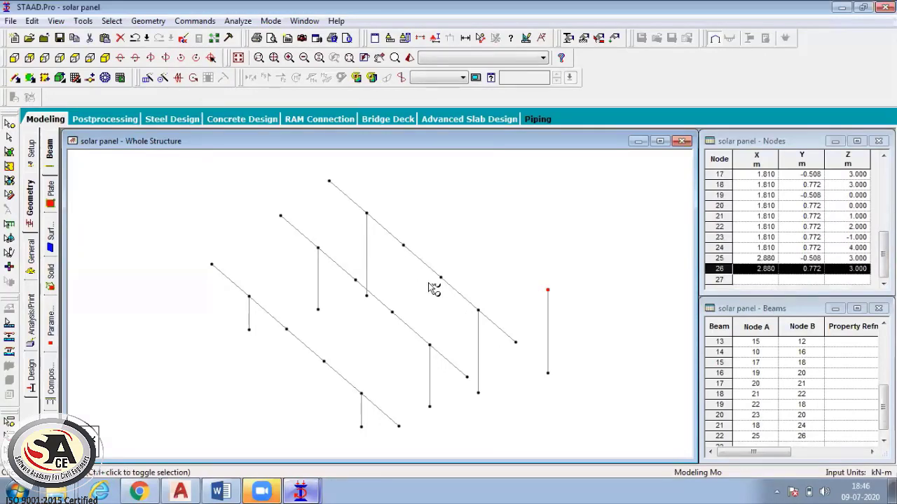
key("F2")
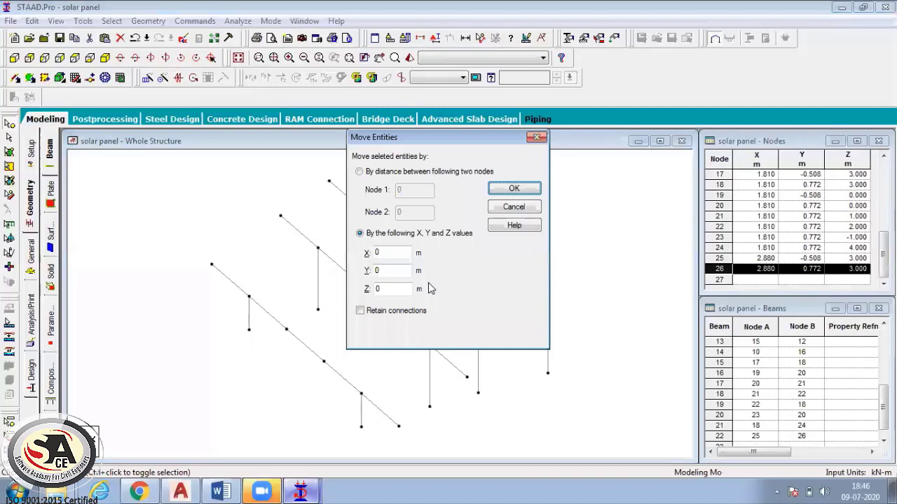
left_click(382, 270)
type(".")
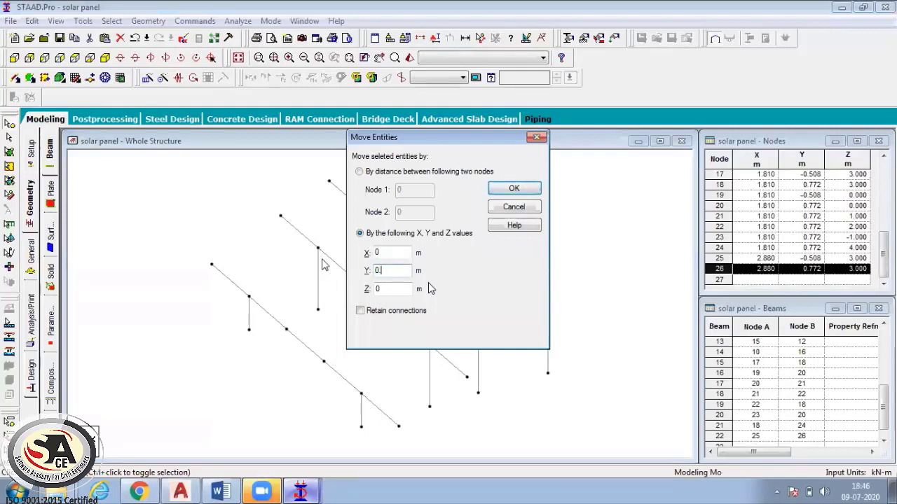
type("45")
left_click(513, 188)
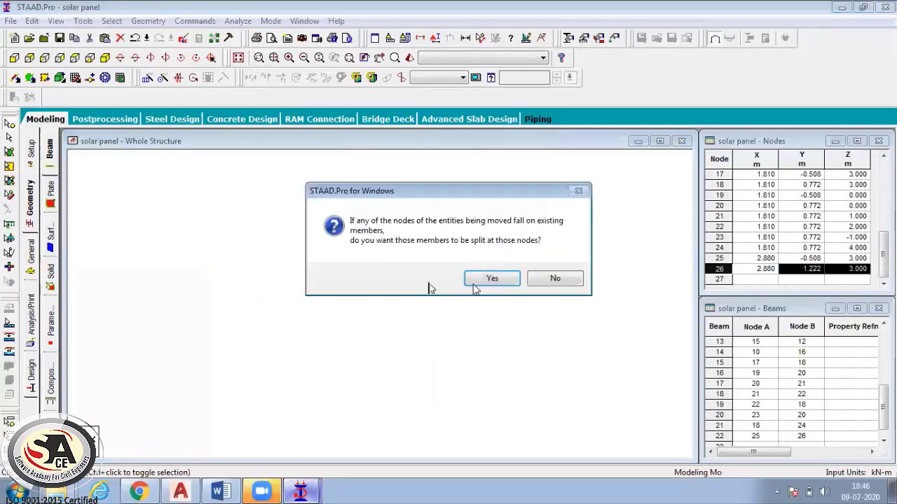
left_click(483, 280)
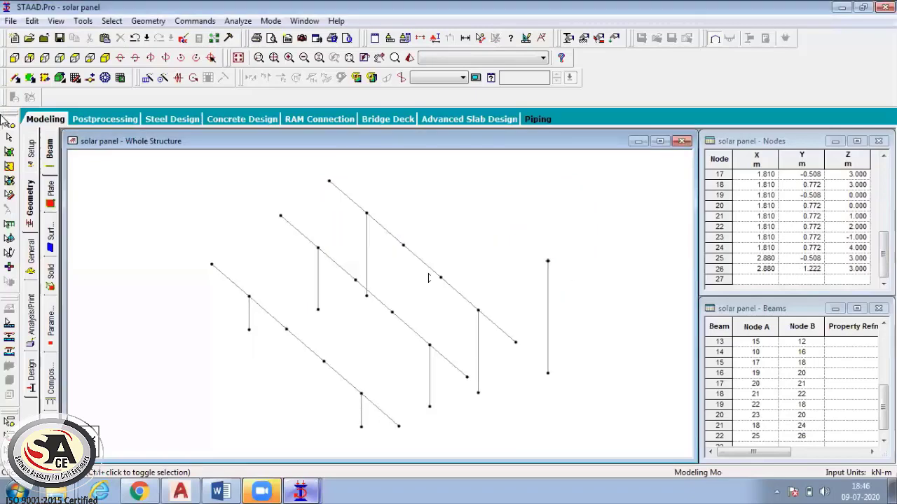
Step: Paste a copy of the column at X = 2.88 m moved -3 m along Z
left_click(549, 312)
key("ctrl+v")
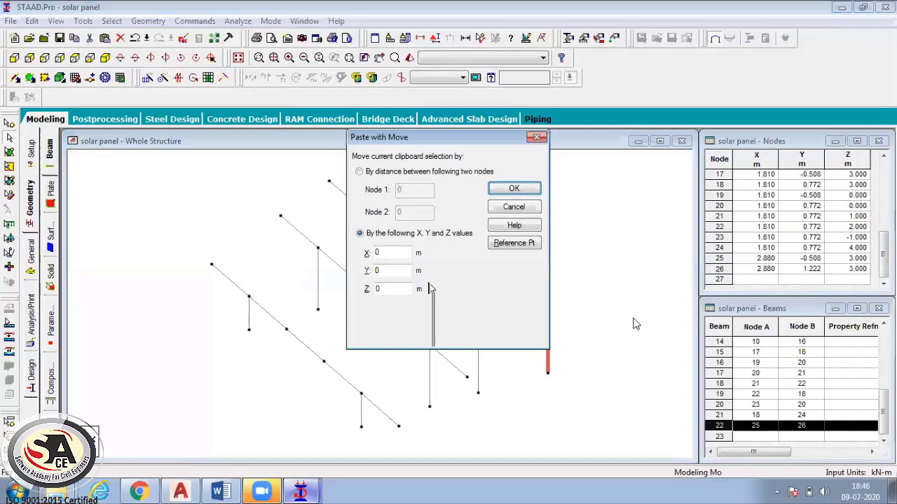
double_click(385, 287)
type("-")
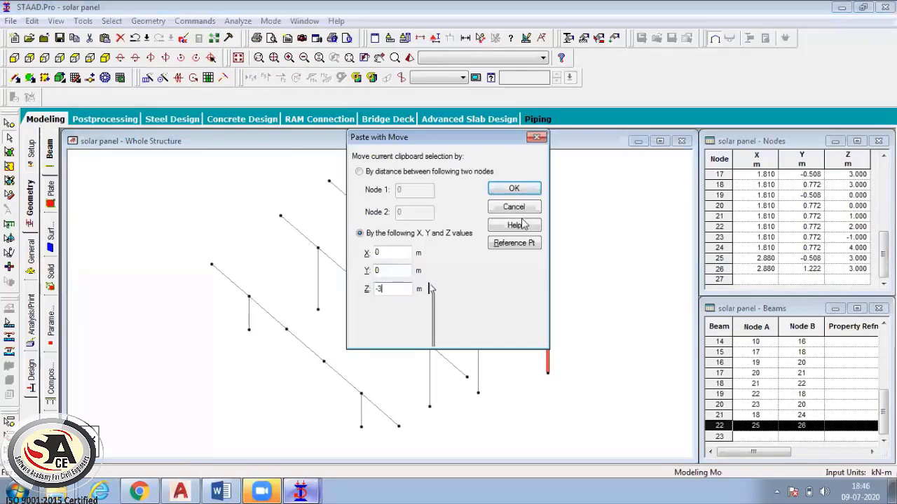
type("3")
left_click(535, 191)
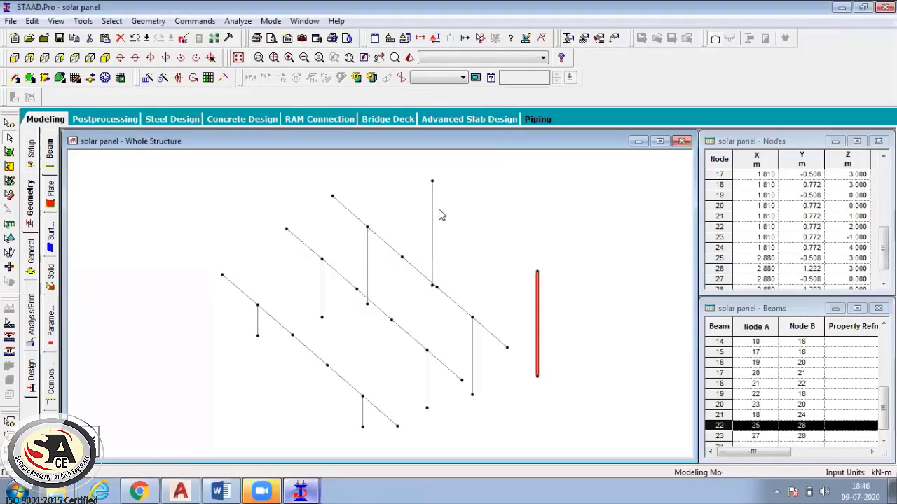
left_click(369, 200)
Step: Add a beam connecting the top nodes of the two columns at X = 2.88 m
left_click(148, 21)
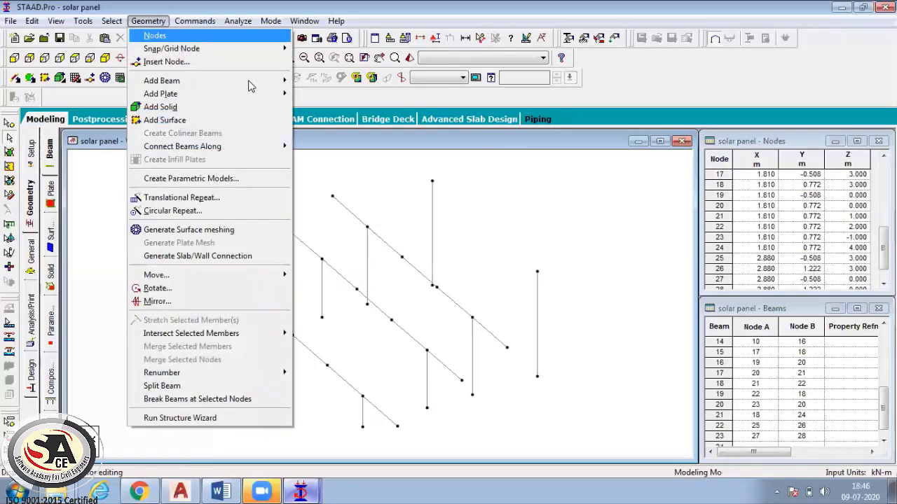
mouse_move(311, 80)
left_click(330, 99)
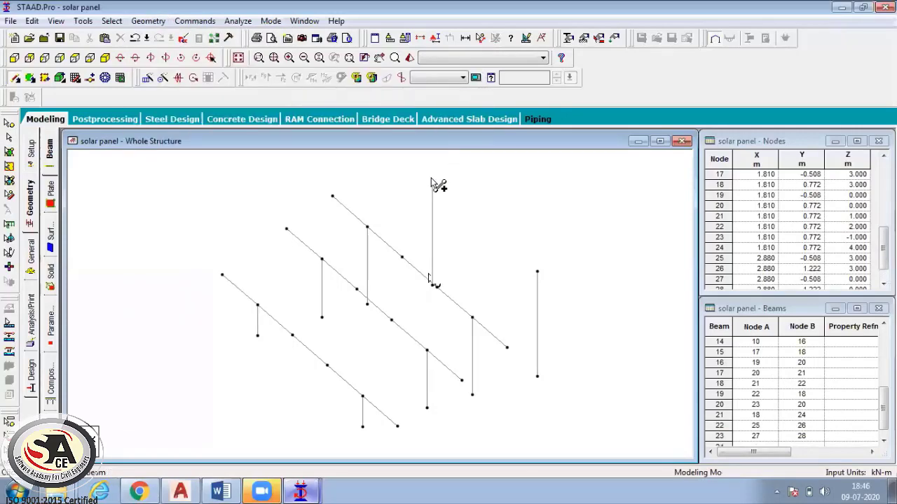
left_click(432, 181)
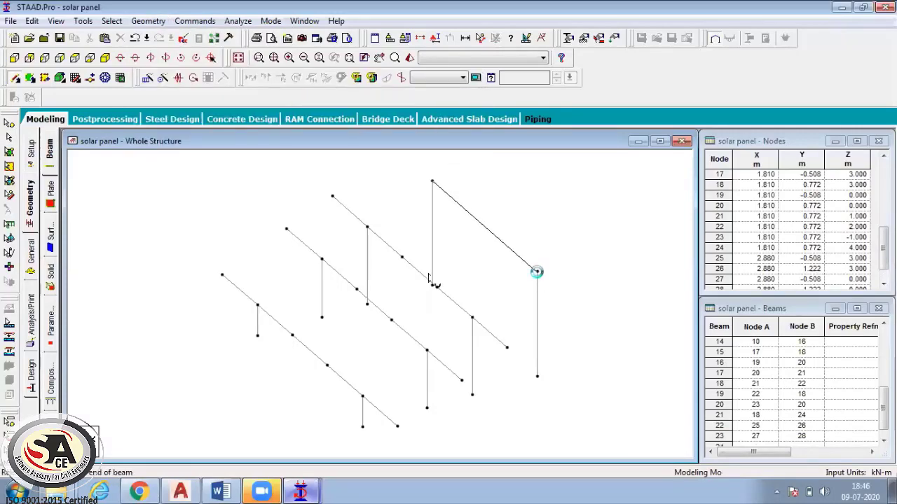
left_click(537, 271)
key("Escape")
Step: Insert n = 2 equally spaced nodes into the fourth beam line at X = 2.88 m
left_click(515, 253)
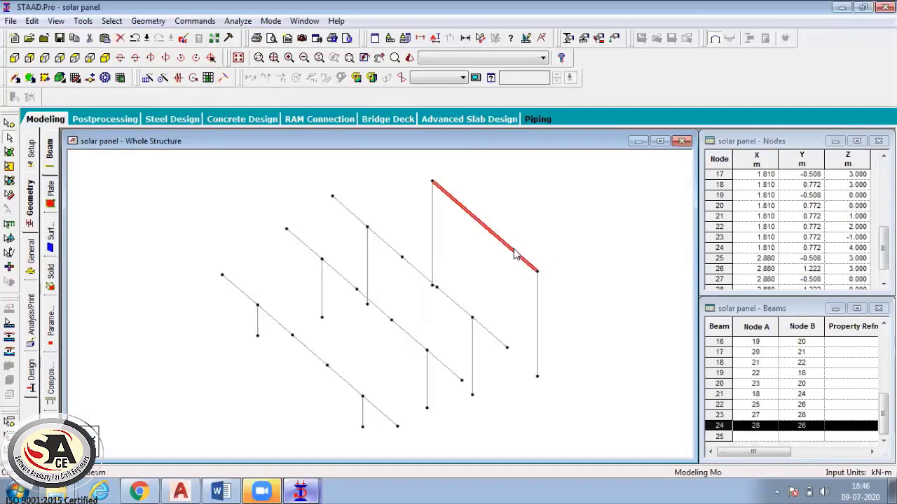
left_click(148, 20)
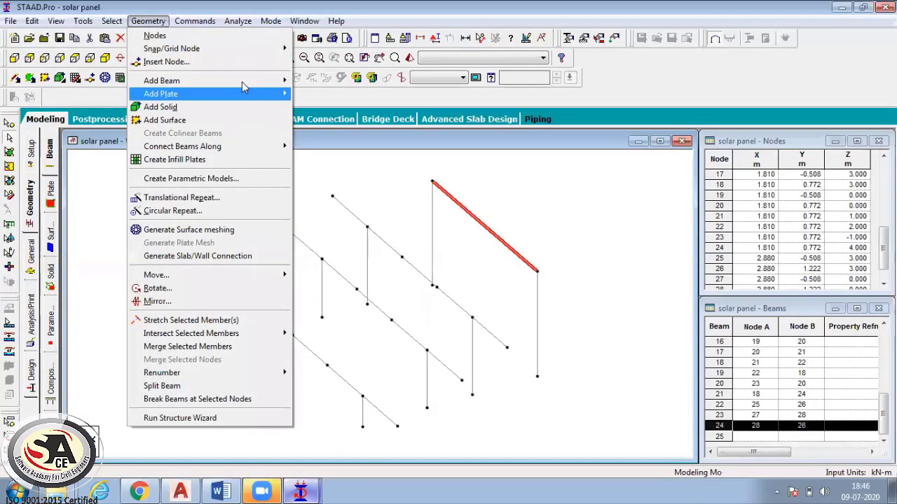
left_click(227, 62)
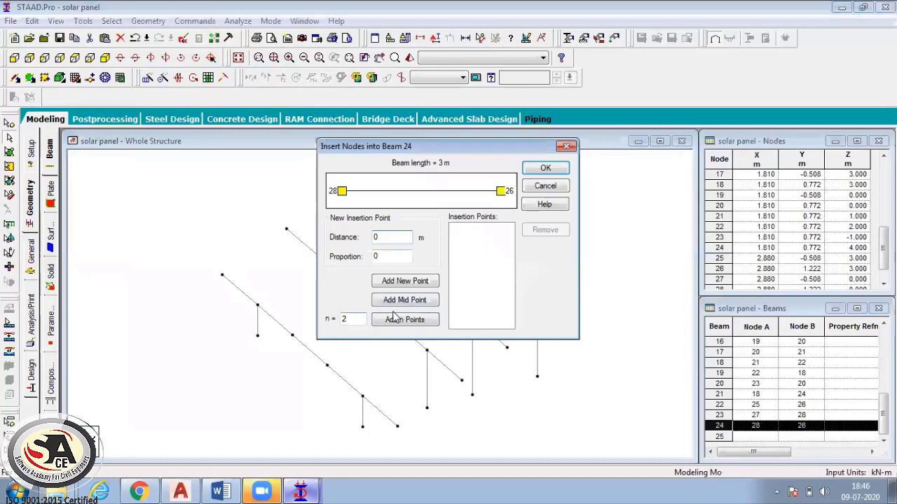
left_click(396, 321)
left_click(545, 168)
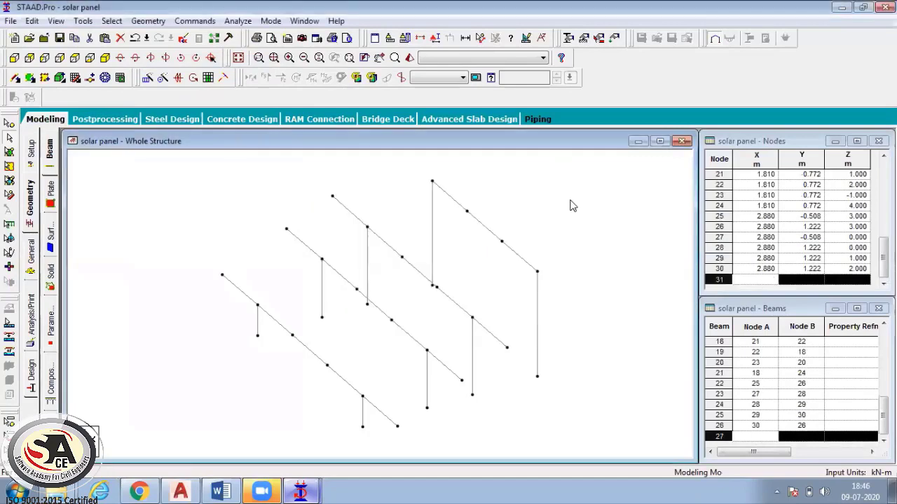
Step: Paste copies of the fourth beam line's end segments, moved -1 m along Z at Z = 0 and 1 m along Z at Z = 3 m, as overhangs
left_click(452, 198)
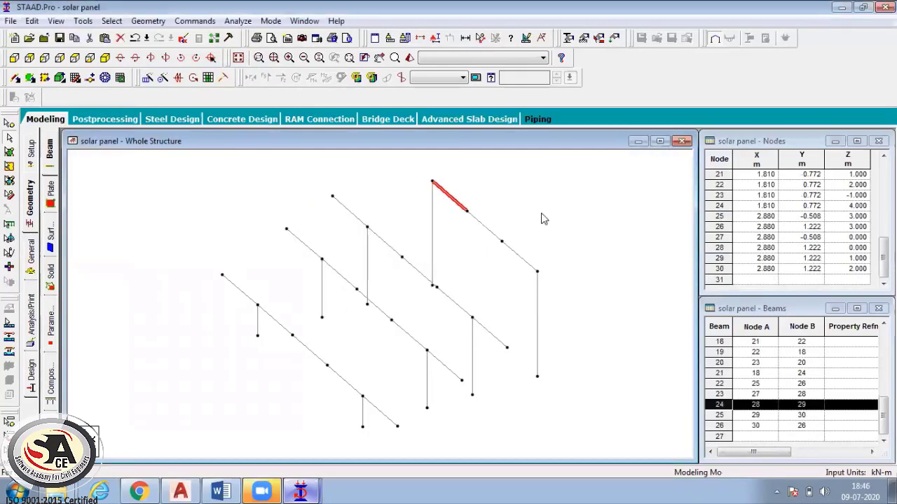
key("ctrl+v")
double_click(402, 288)
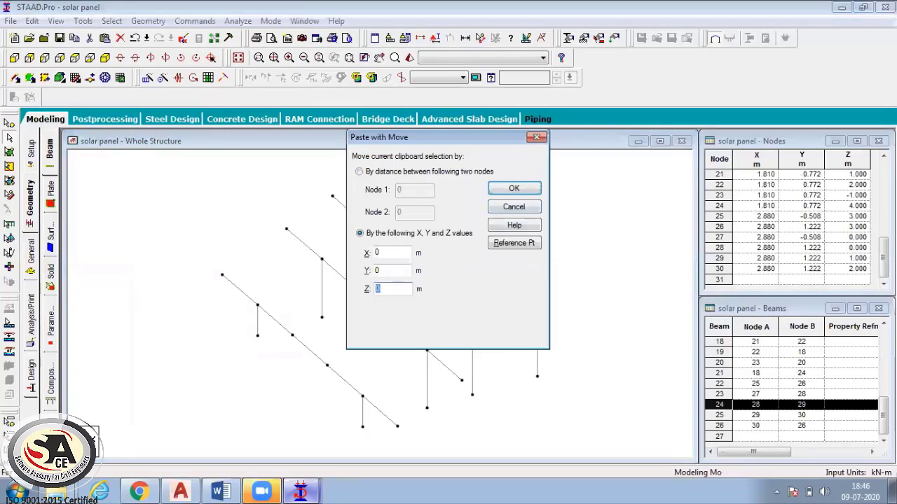
left_click(514, 189)
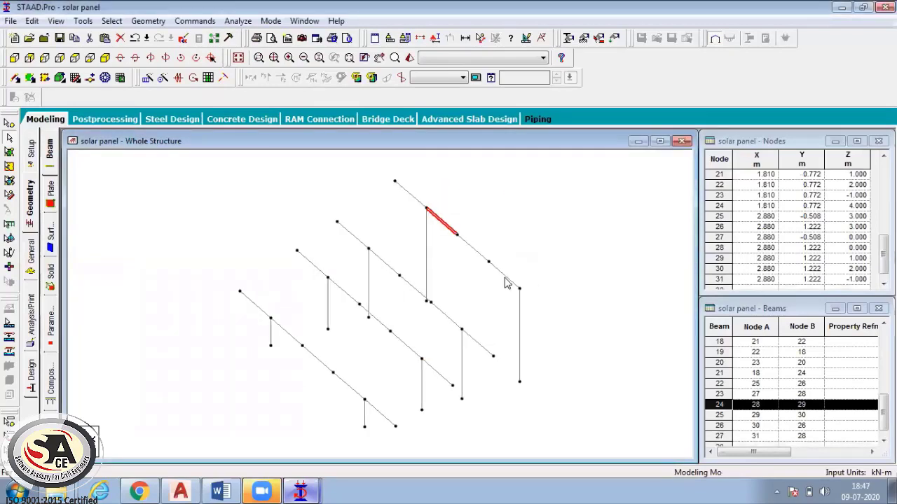
key("ctrl+v")
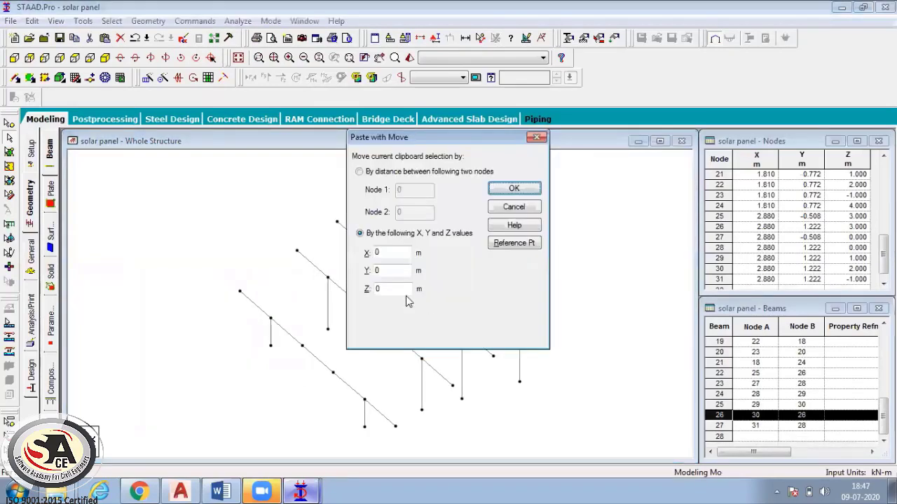
left_click(514, 188)
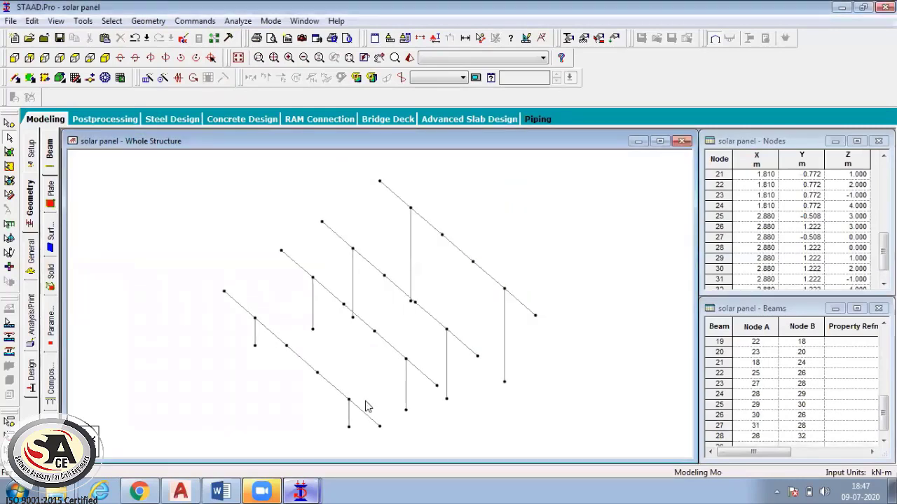
Step: Check the sloping members in the reference model, and add point-to-point beams joining the four column tops at Z = 0
left_click(300, 490)
left_click(315, 439)
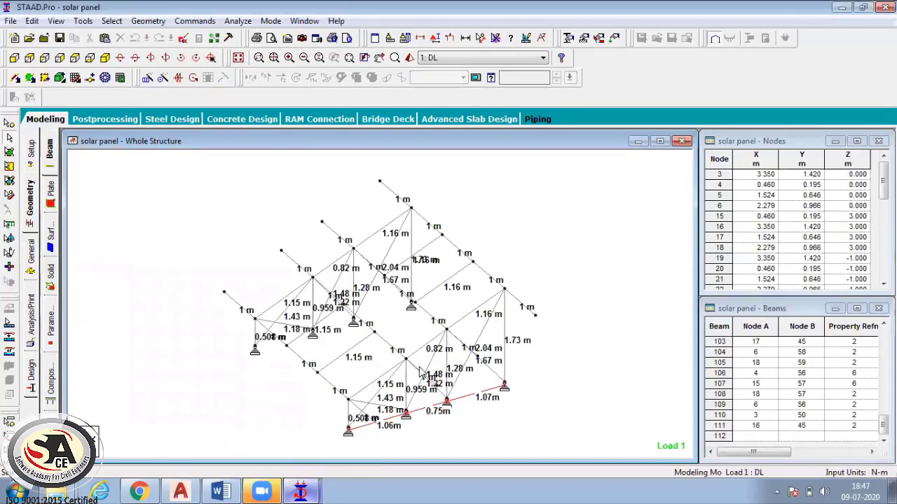
key("alt+Tab")
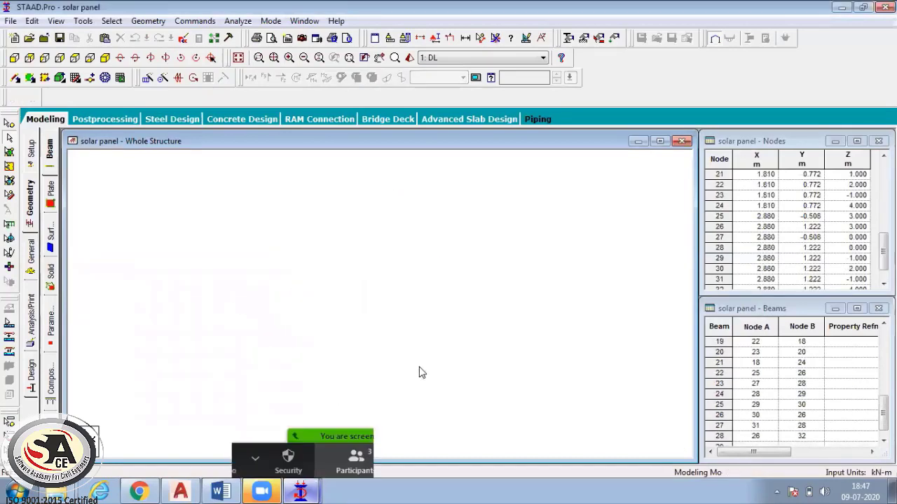
left_click(148, 21)
mouse_move(211, 81)
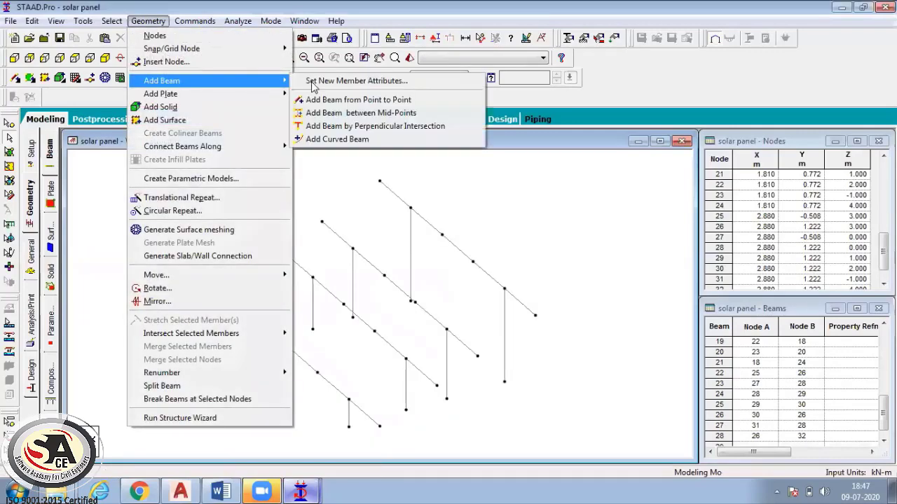
left_click(332, 102)
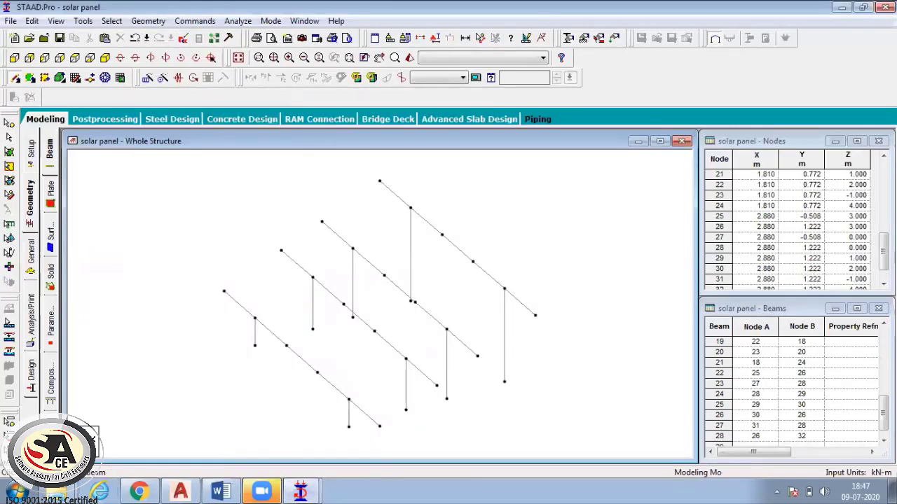
left_click(313, 279)
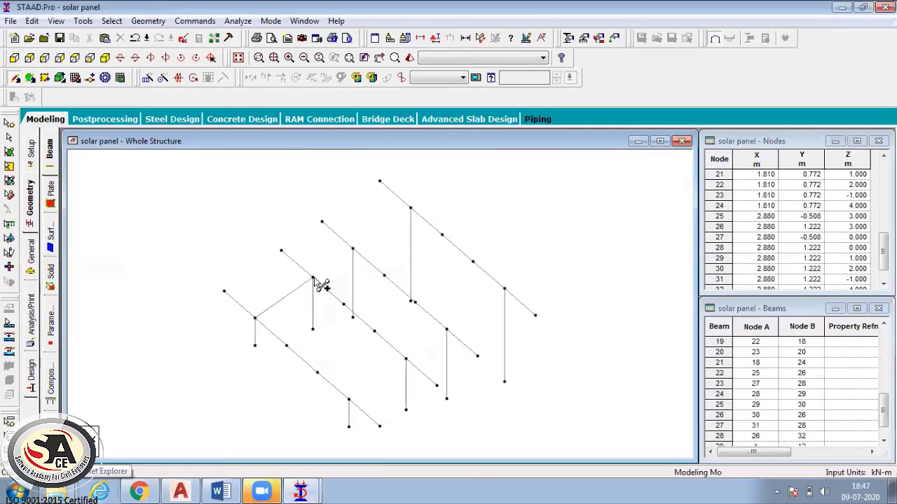
left_click(352, 249)
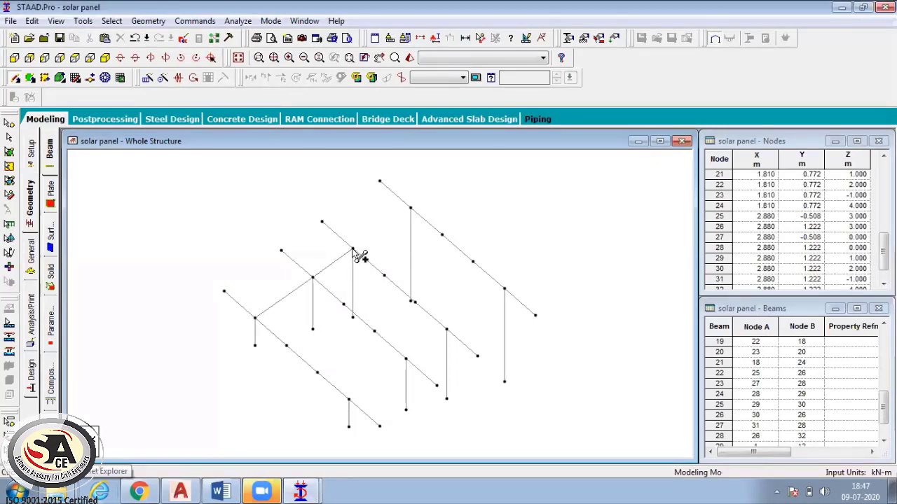
left_click(412, 208)
Step: Add beams joining the intermediate nodes of the first and second beam lines at Z = 1 m and Z = 2 m
left_click(286, 345)
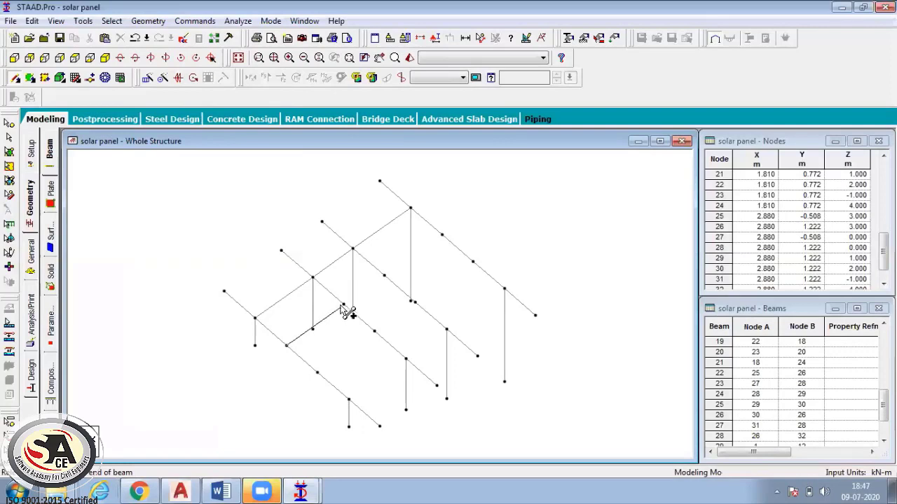
left_click(343, 305)
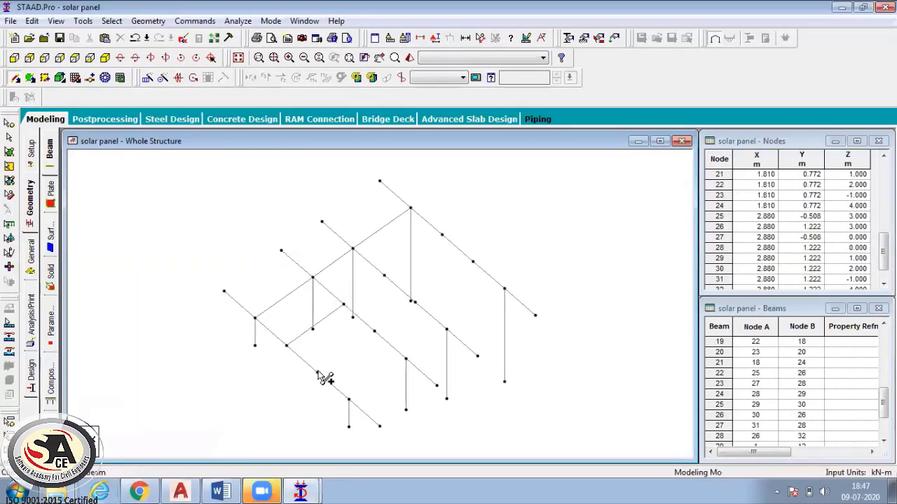
left_click(318, 373)
left_click(374, 331)
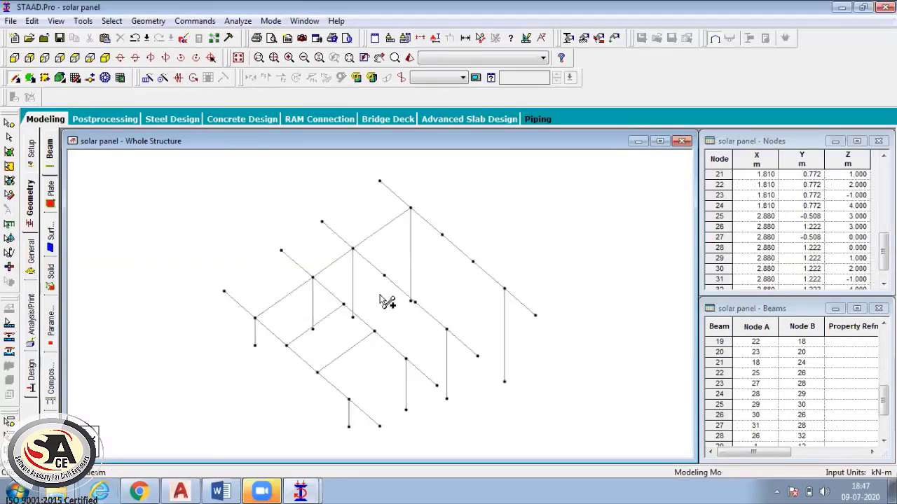
Step: Add beams joining the intermediate nodes of the third and fourth beam lines at Z = 1 m and Z = 2 m
left_click(383, 276)
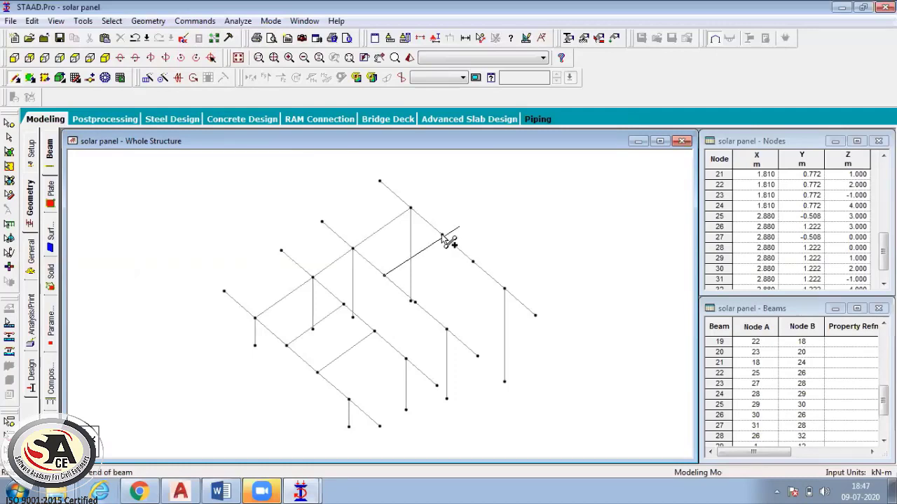
left_click(442, 235)
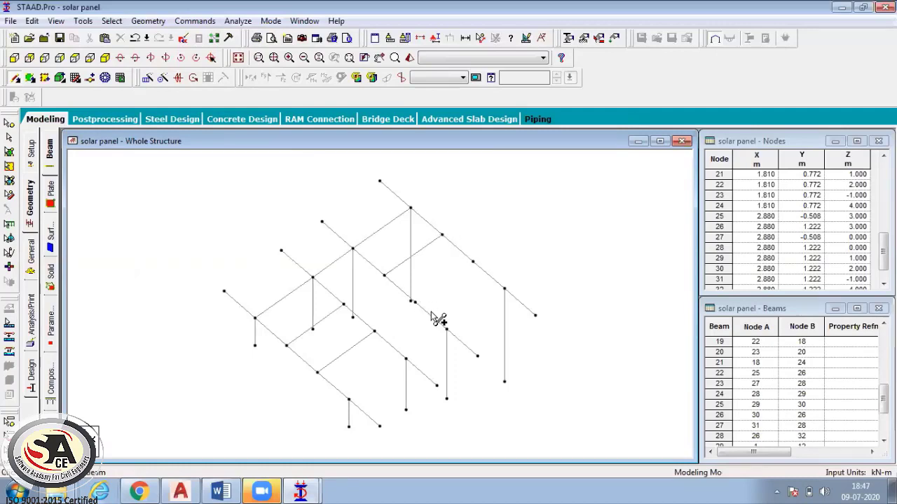
key("Right")
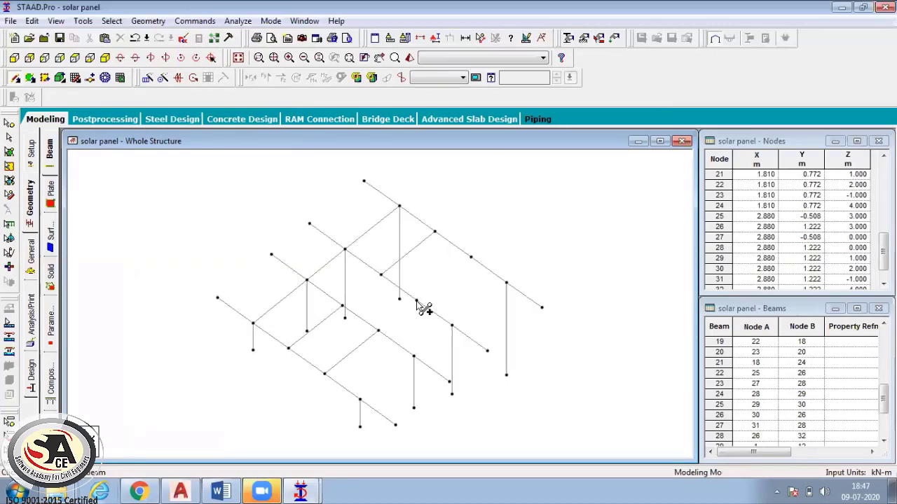
left_click(416, 301)
left_click(470, 258)
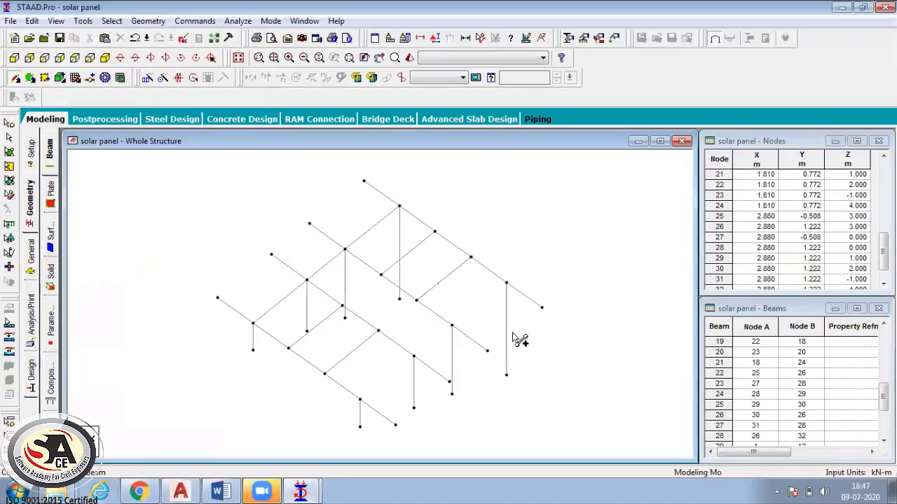
Step: Add sloping beams joining the four column tops one after another at Z = 3 m
key("Right")
key("Right")
key("Right")
key("Right")
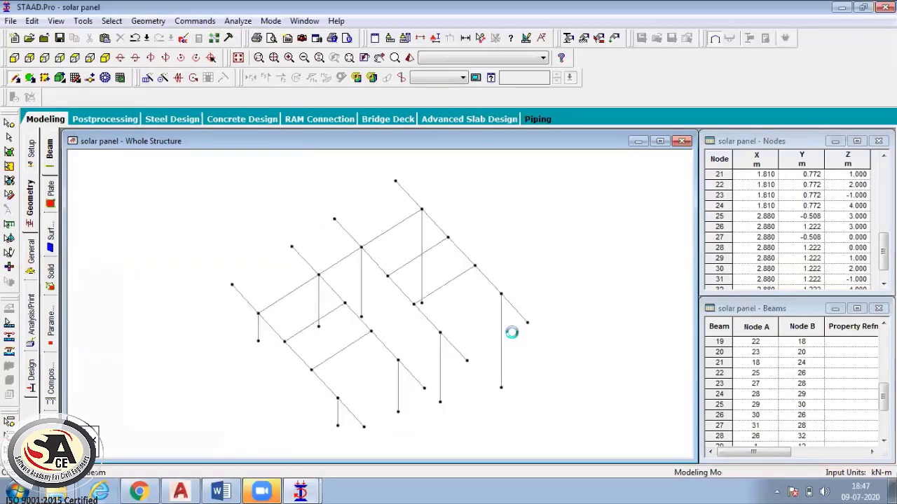
key("Right")
key("Right")
key("Right")
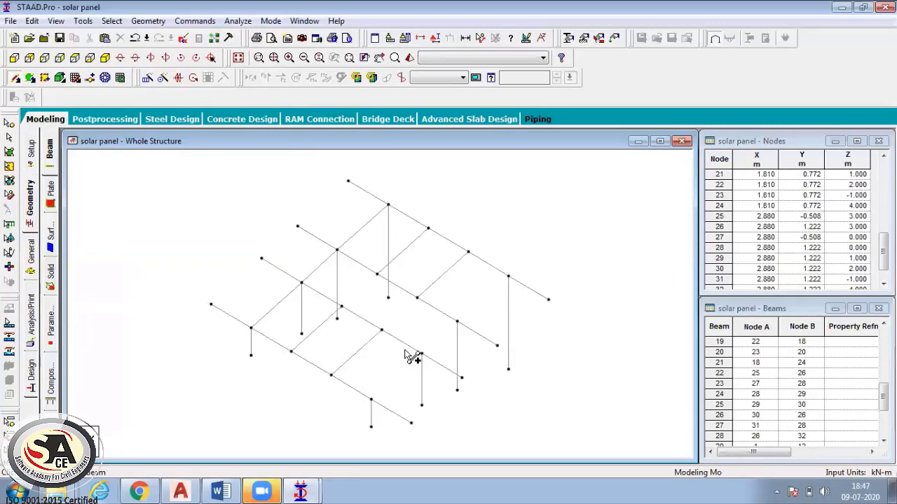
left_click(371, 400)
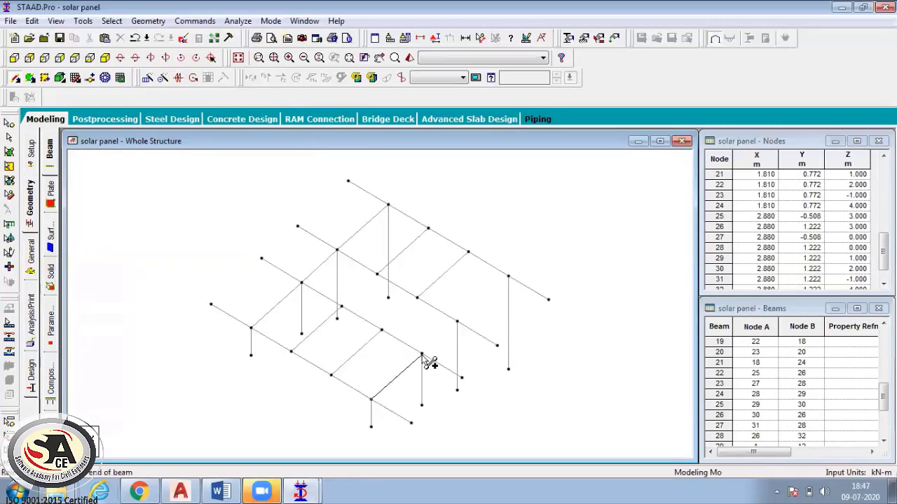
left_click(430, 362)
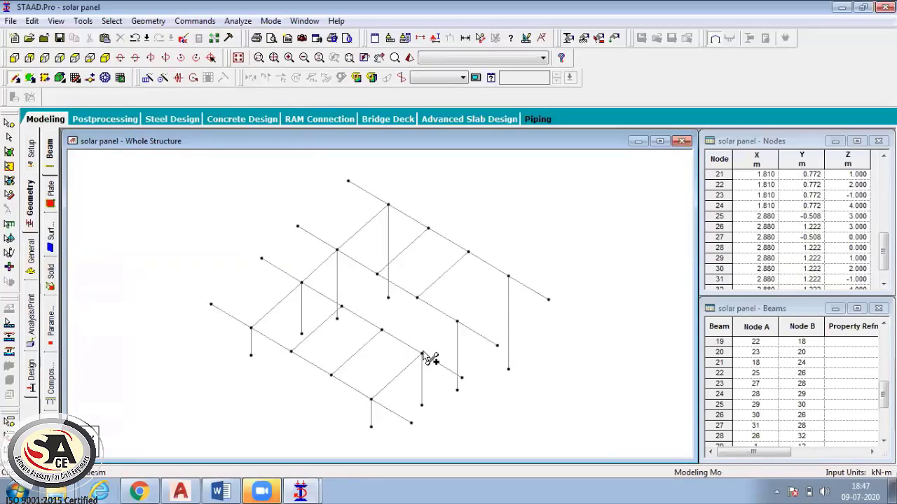
left_click(456, 323)
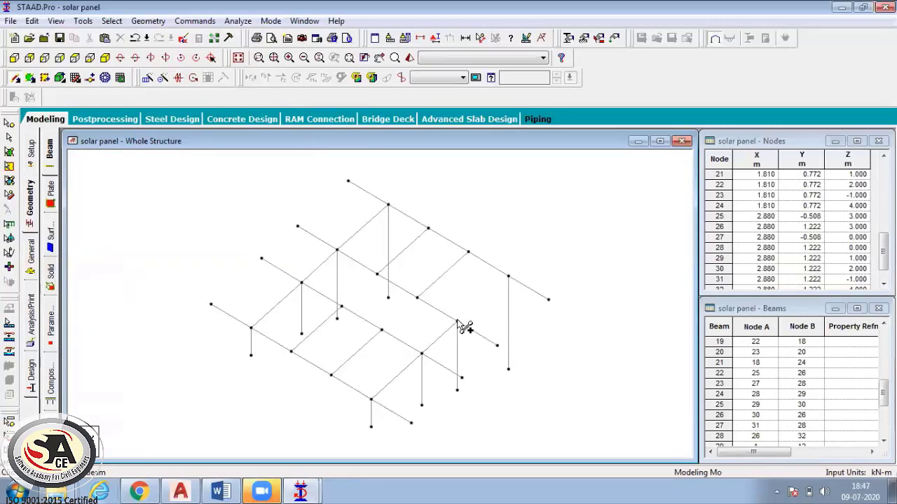
left_click(508, 278)
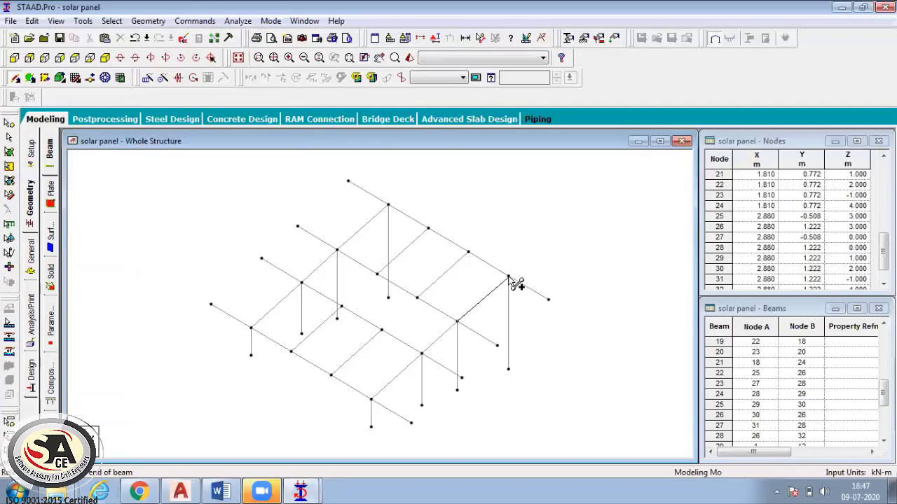
Step: Check the bracing in the reference model, and add crossed diagonal braces in the first and second column bays at Z = 0
left_click(300, 492)
left_click(318, 446)
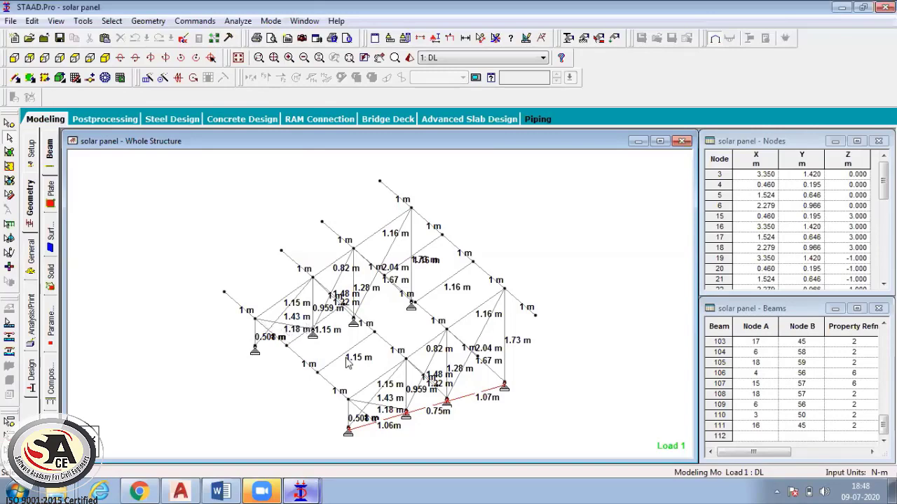
mouse_move(303, 491)
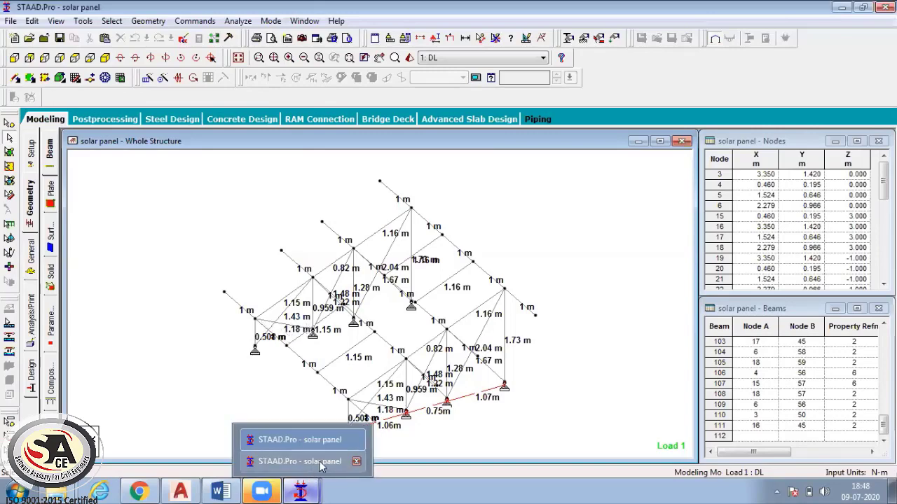
left_click(319, 462)
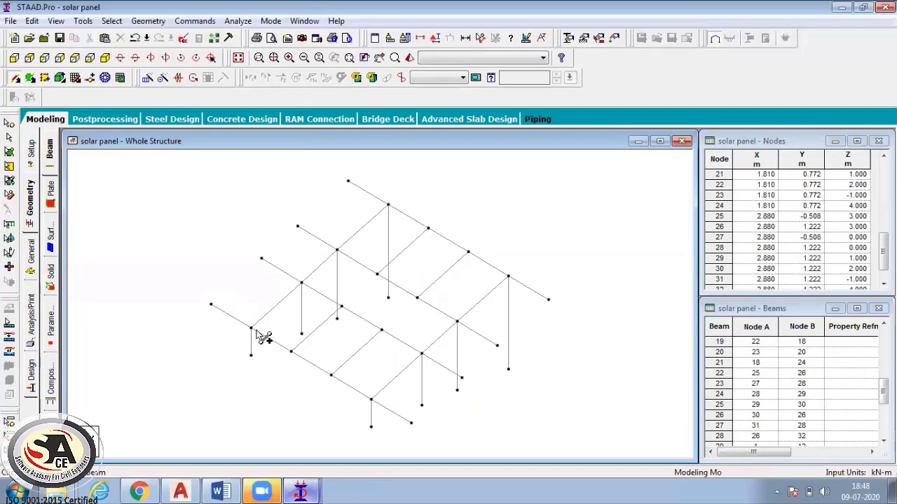
left_click(251, 355)
left_click(301, 284)
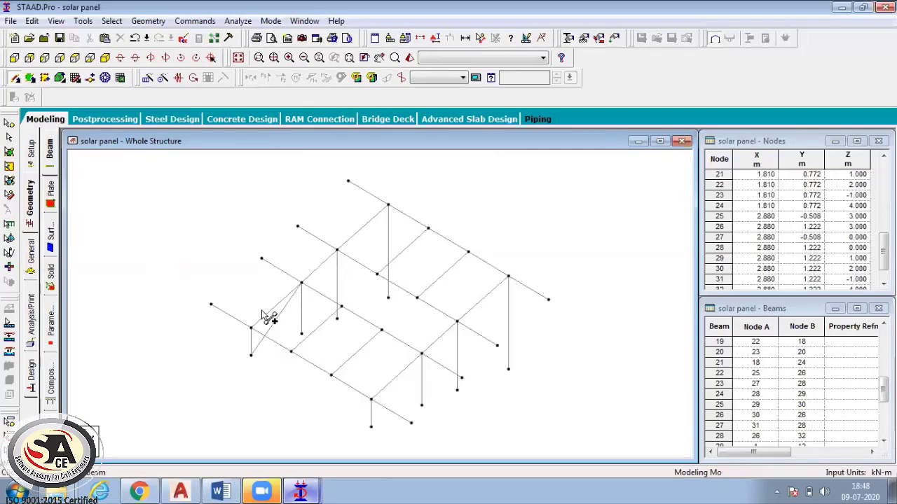
left_click(251, 328)
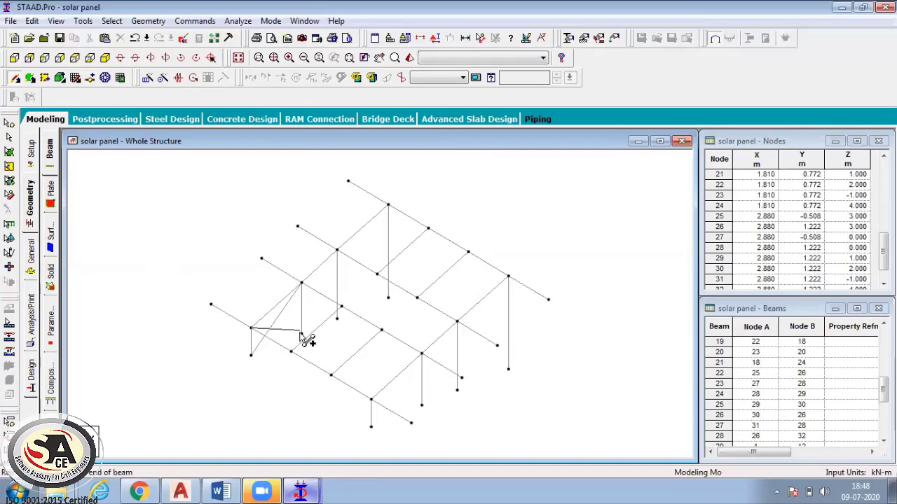
left_click(302, 333)
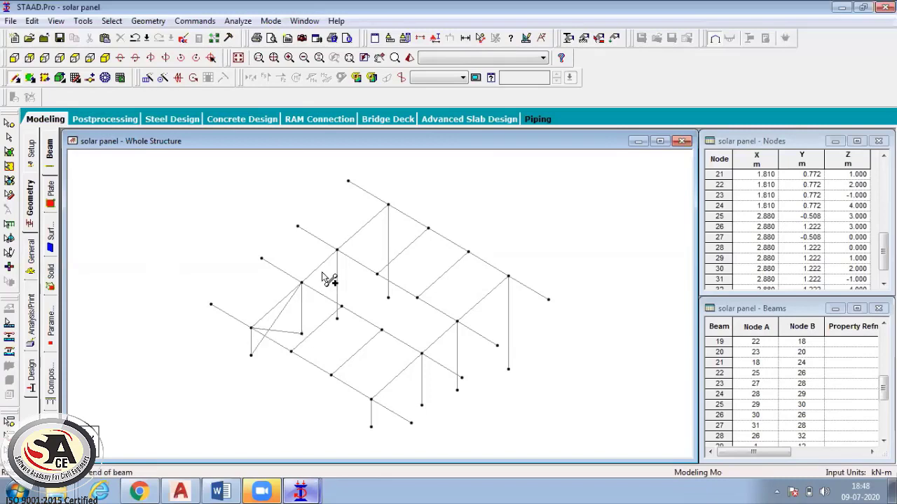
left_click(337, 251)
left_click(302, 284)
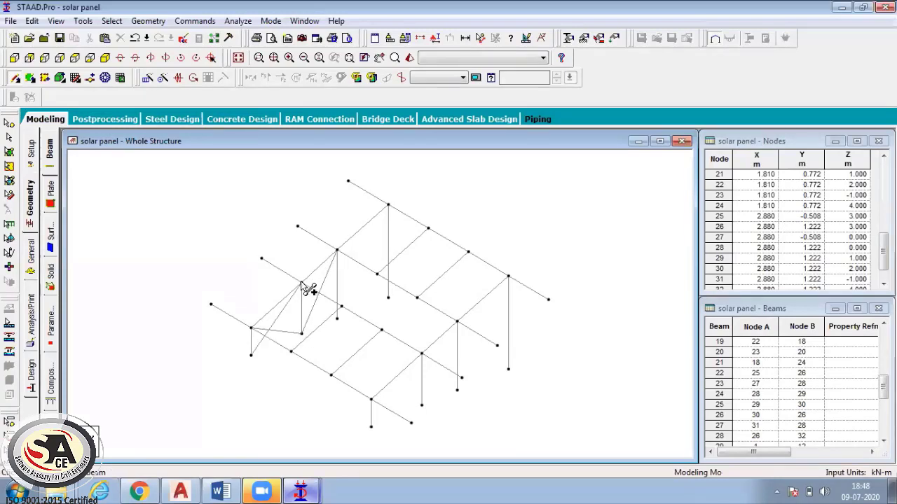
left_click(337, 319)
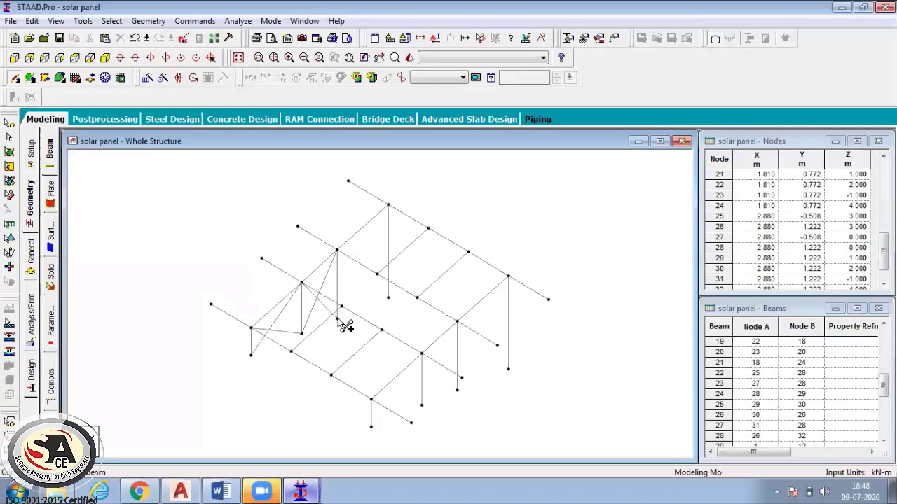
Step: Add crossed diagonal braces between column tops and bases in all three column bays at Z = 3 m
left_click(371, 428)
left_click(422, 354)
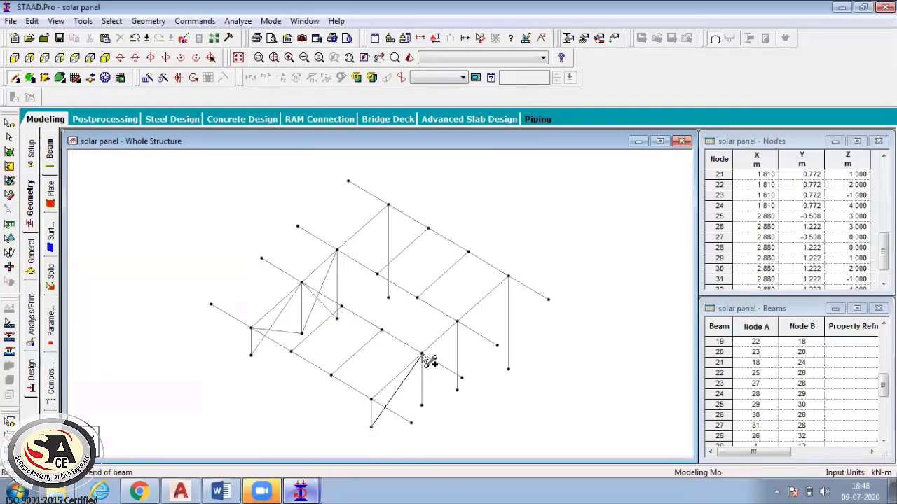
left_click(371, 400)
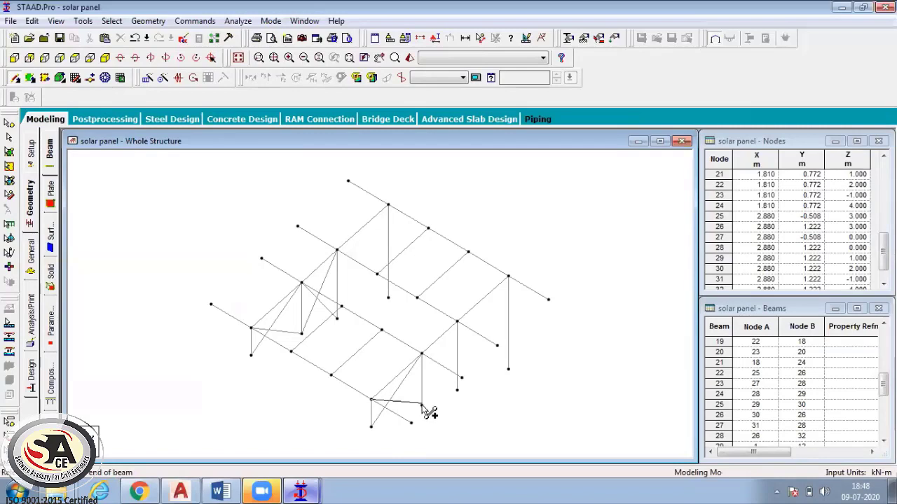
left_click(422, 405)
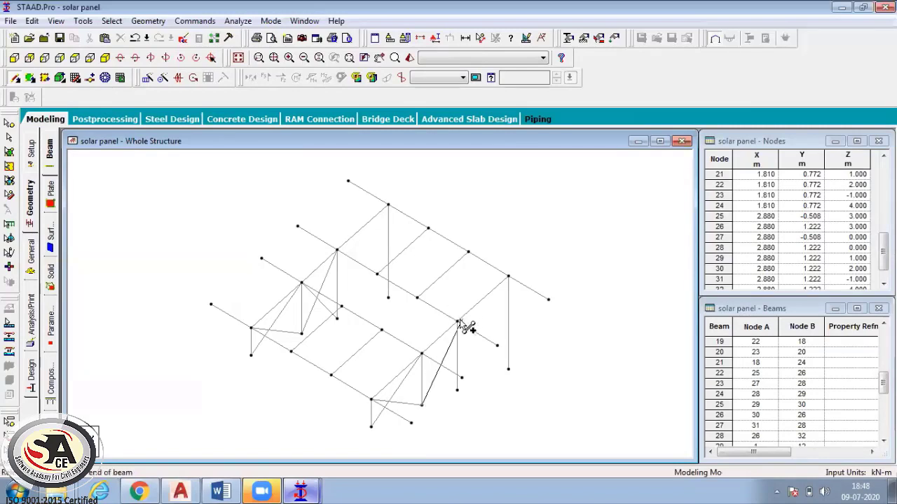
left_click(457, 321)
left_click(423, 354)
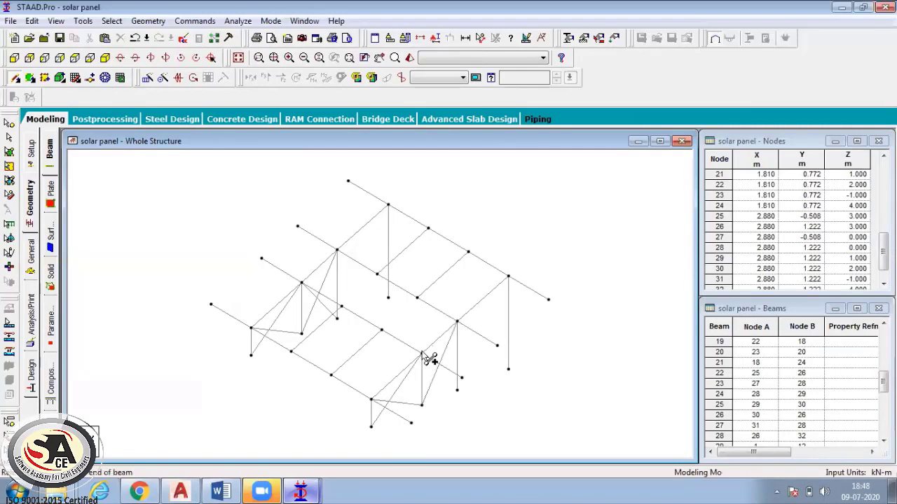
left_click(456, 389)
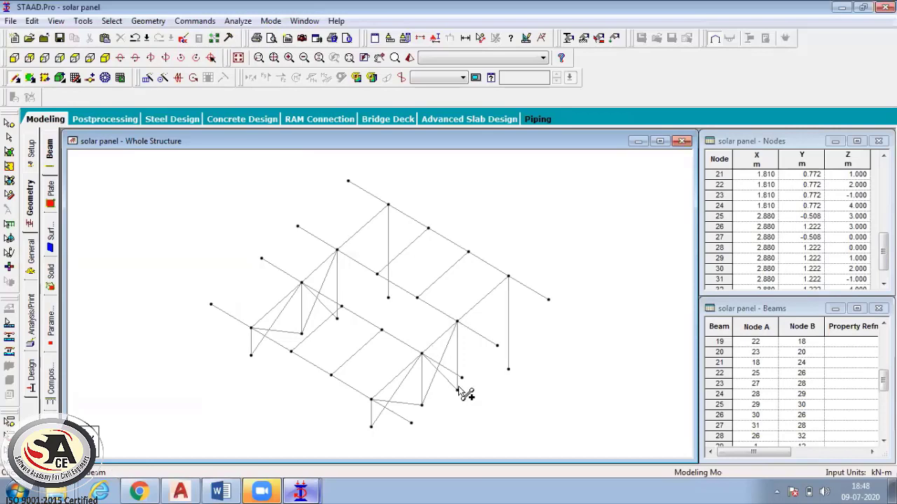
left_click(508, 277)
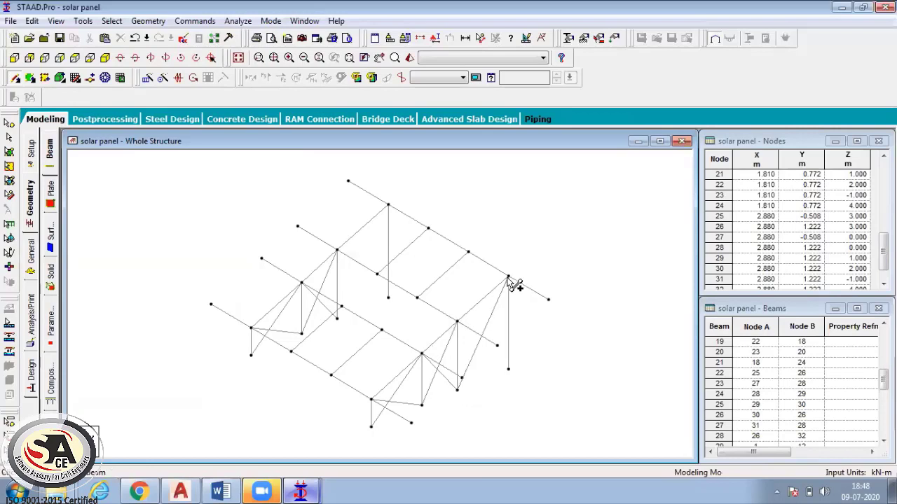
left_click(458, 323)
left_click(508, 369)
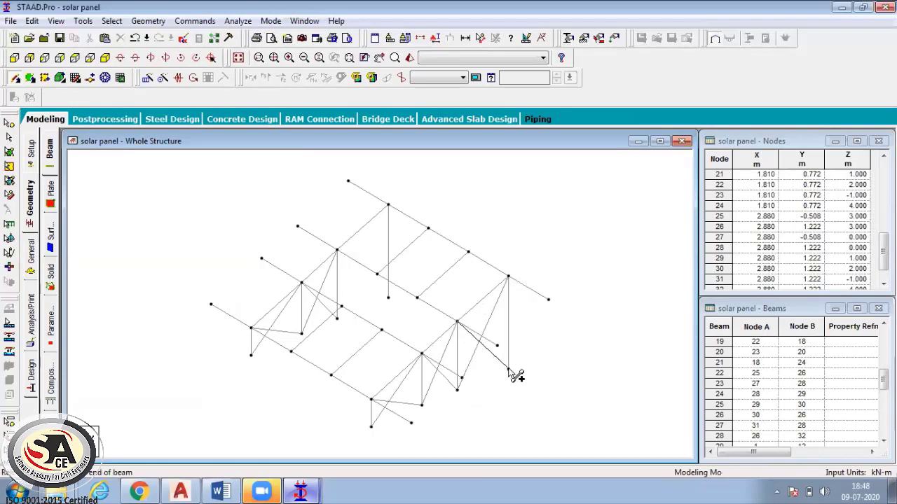
Step: Add crossed diagonal braces between the third and fourth columns at Z = 0, and finish adding beams
left_click(340, 307)
left_click(388, 206)
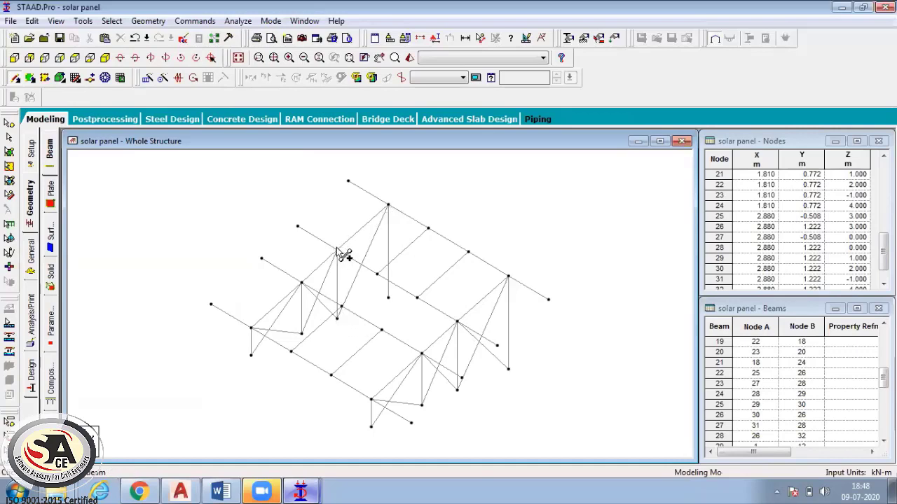
left_click(337, 250)
key("Escape")
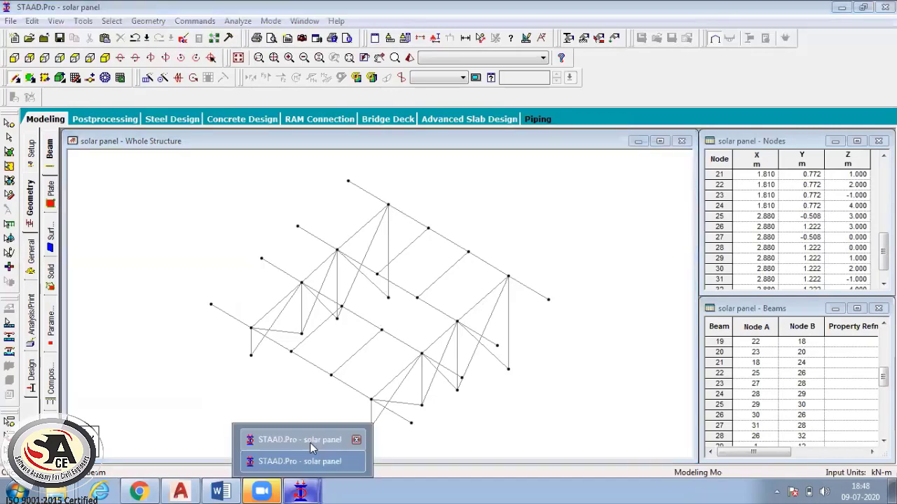
Step: Compare the braced frames and connecting members of the new structure with the reference model from several angles
left_click(309, 443)
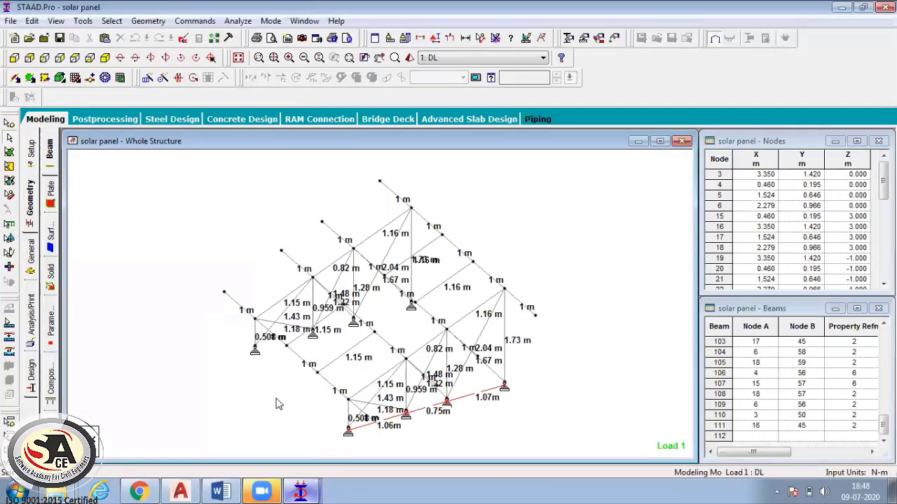
key("Right")
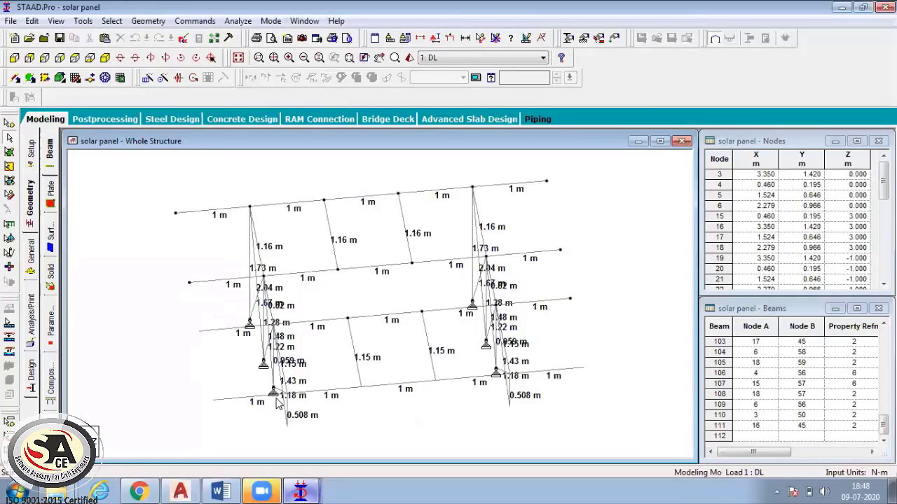
key("Right")
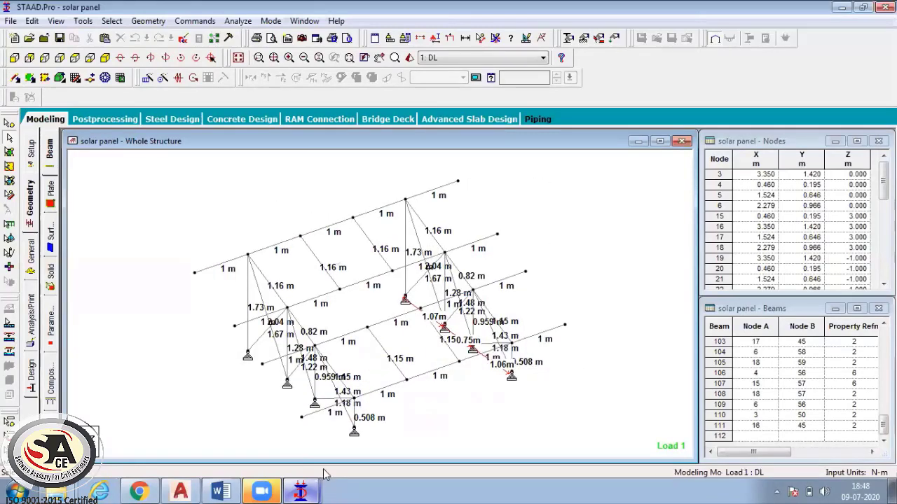
left_click(312, 484)
left_click(323, 468)
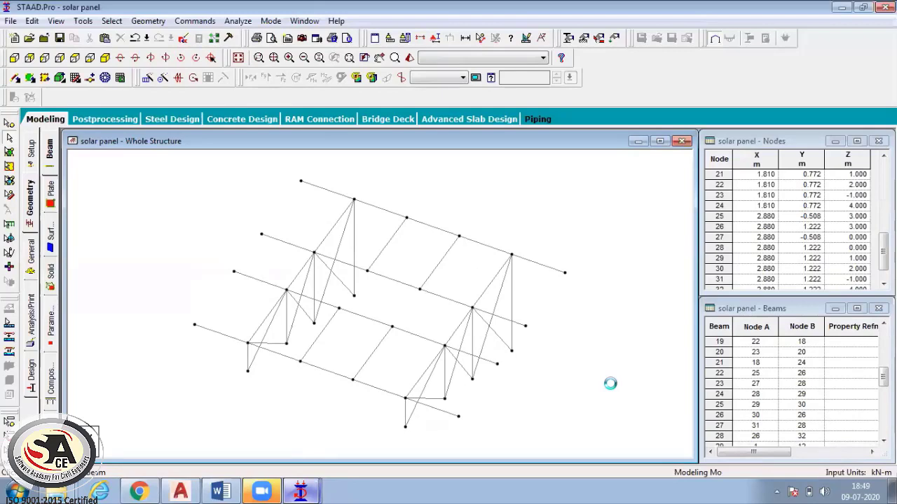
key("Right")
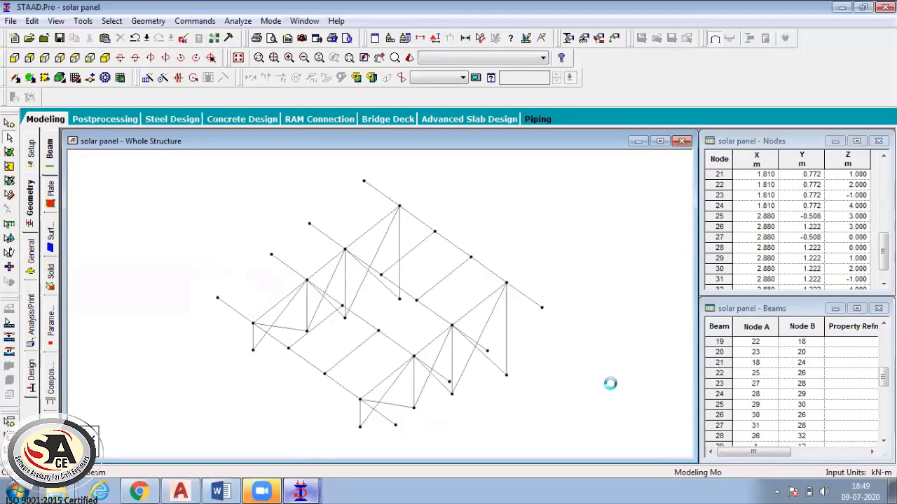
Step: Create a pinned support definition for the new solar panel structure
left_click(31, 253)
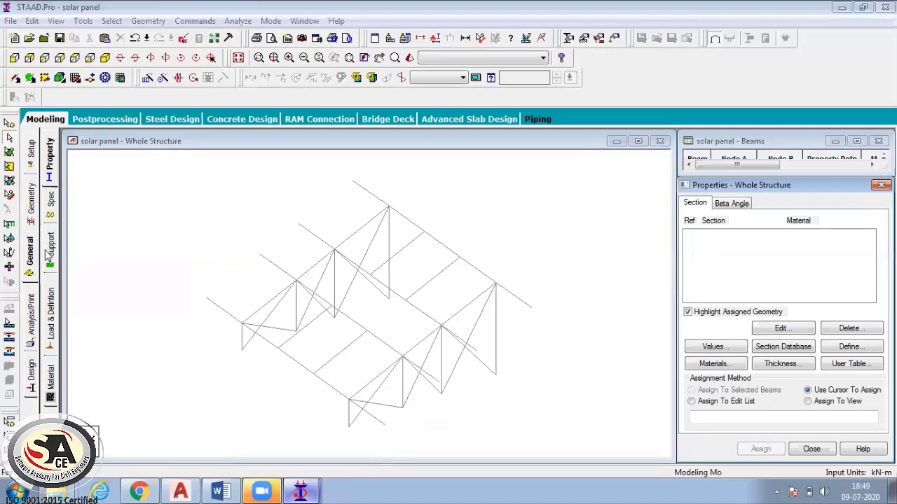
left_click(49, 251)
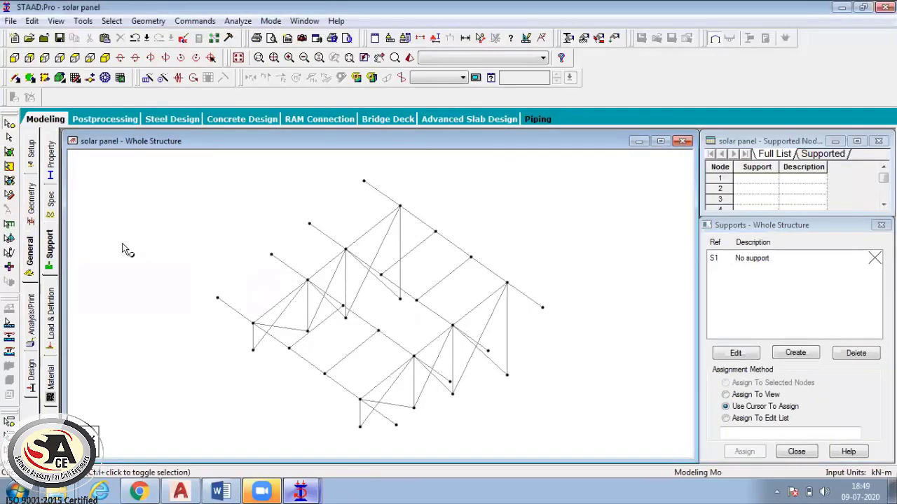
left_click(797, 353)
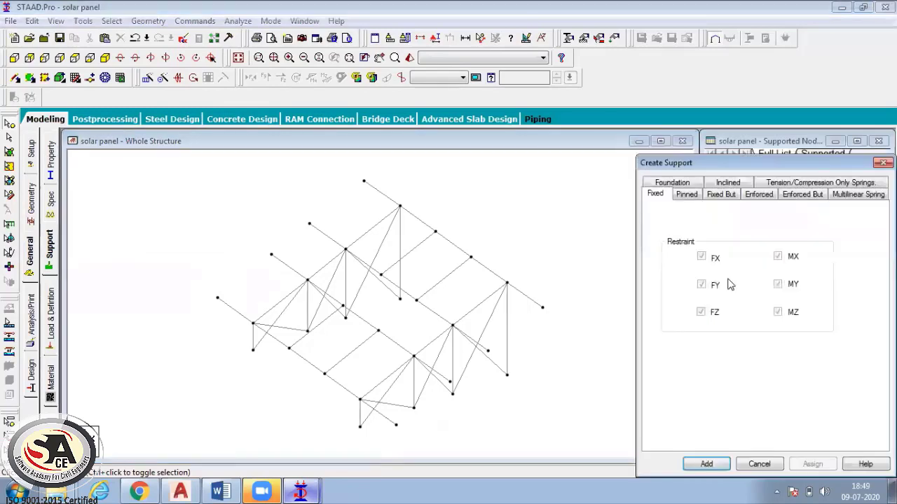
left_click(686, 196)
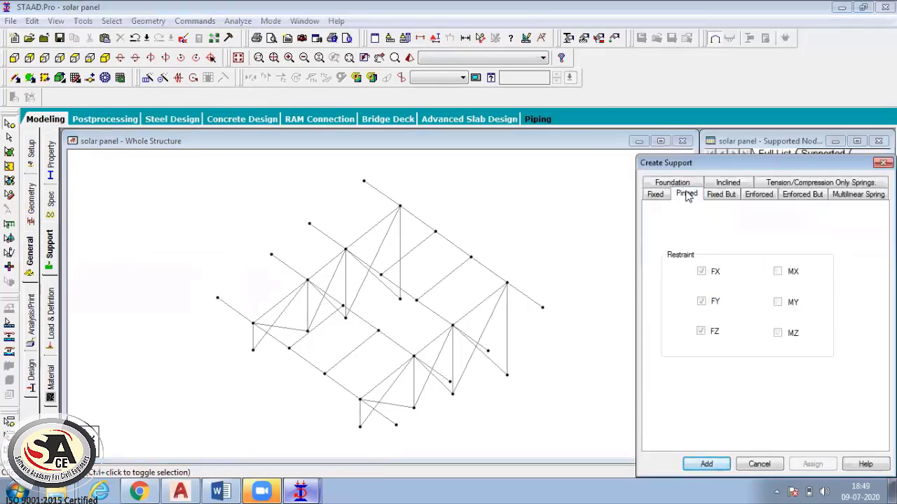
left_click(708, 464)
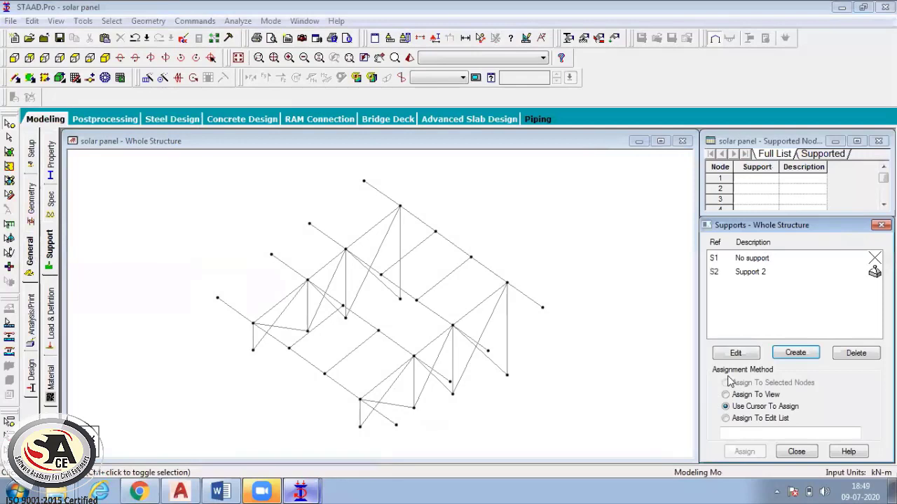
Step: Assign the pinned support to all column base nodes, return to the isometric view, and let Auto Save store the file
left_click(769, 273)
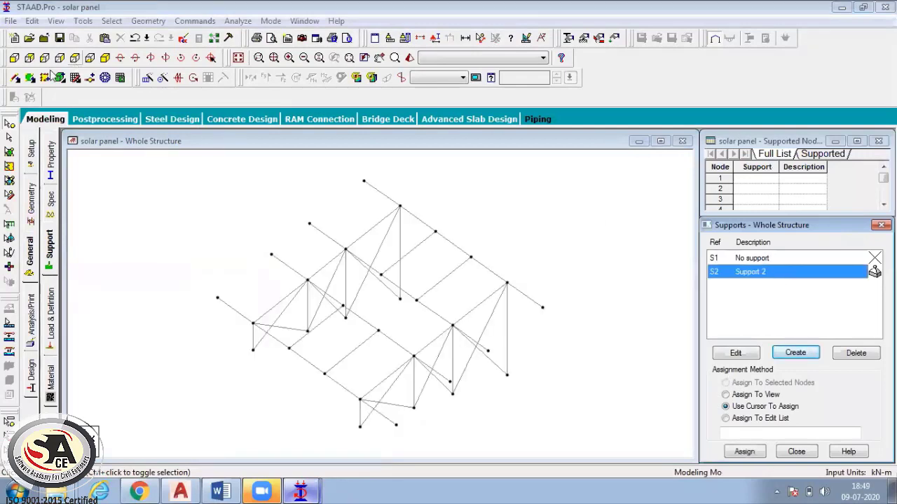
left_click(14, 57)
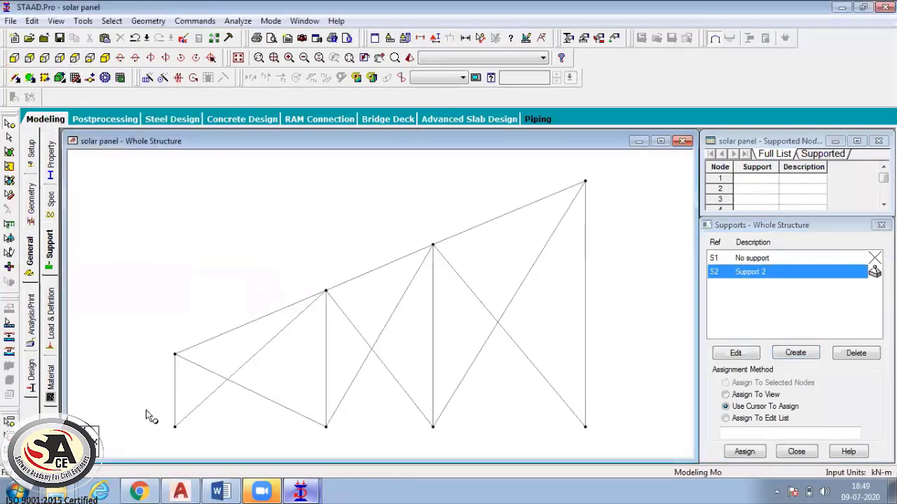
left_click_drag(145, 412, 602, 460)
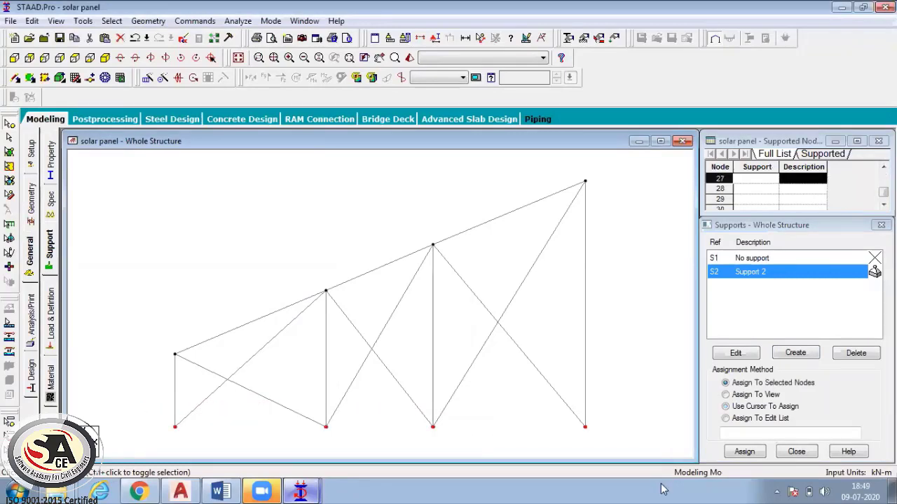
left_click(738, 452)
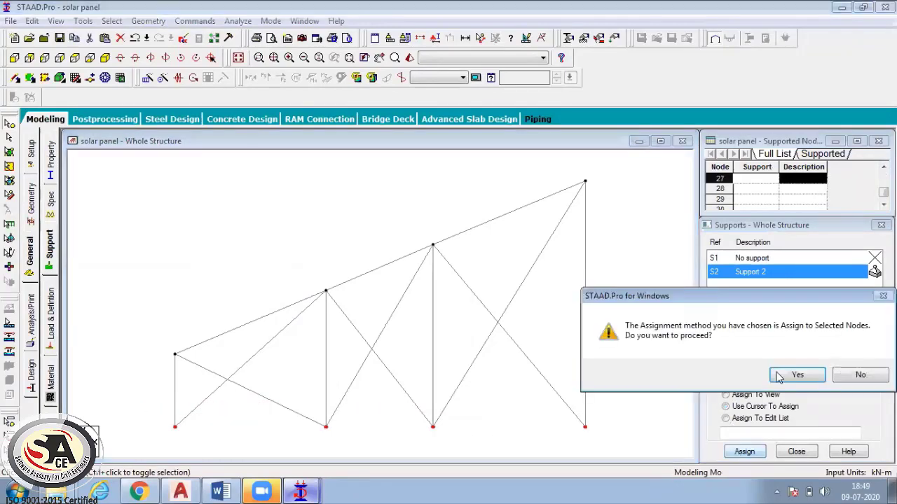
left_click(796, 375)
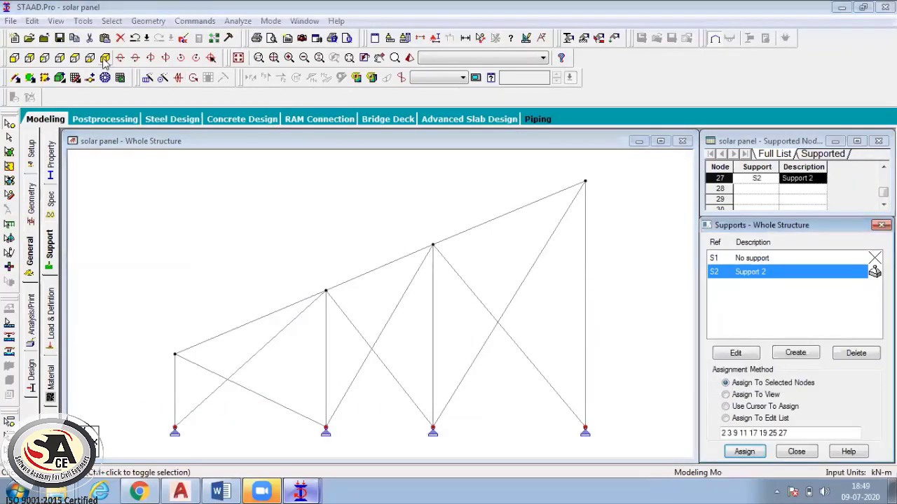
left_click(103, 57)
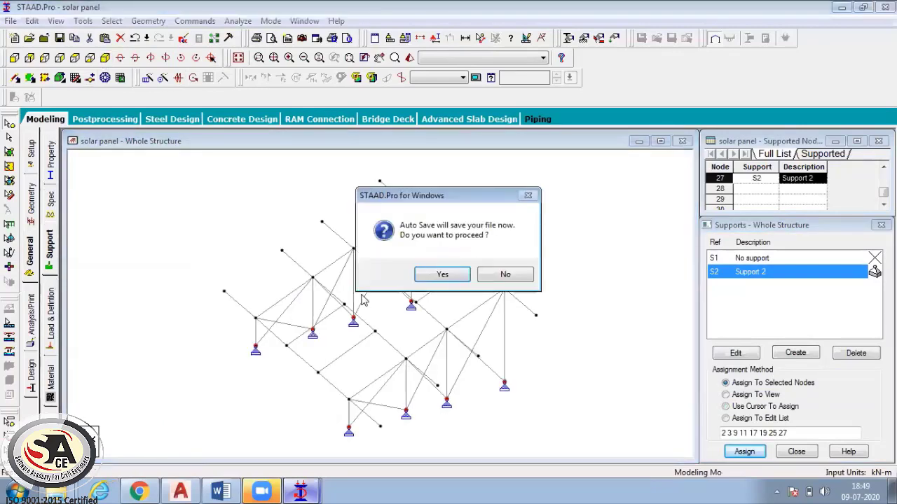
left_click(439, 275)
left_click(368, 266)
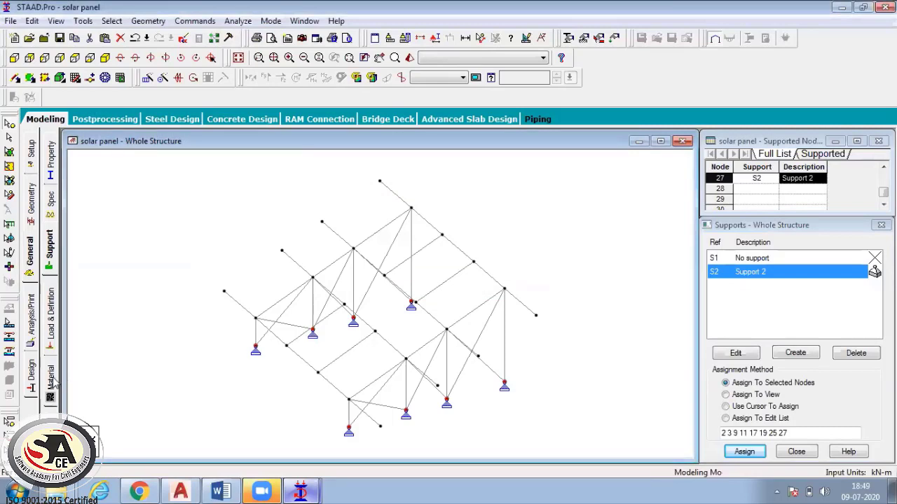
Step: Assign the isotropic STEEL material to all members in the view
left_click(52, 381)
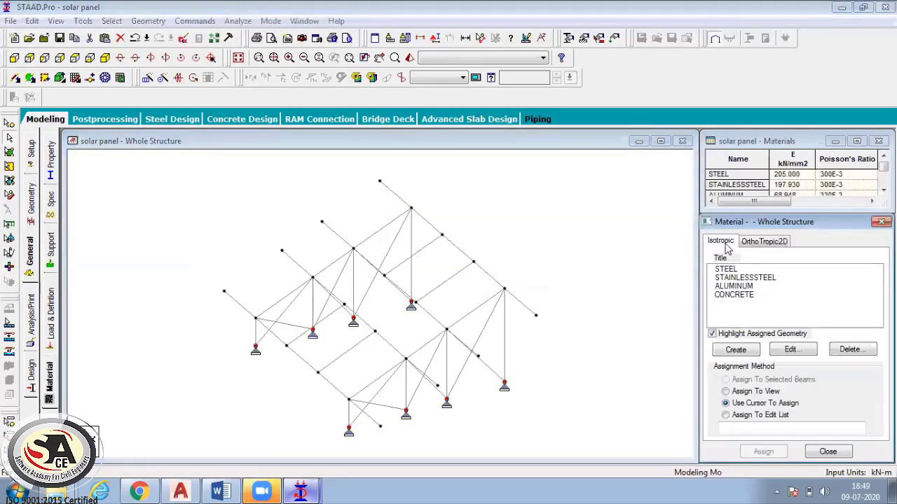
left_click(721, 270)
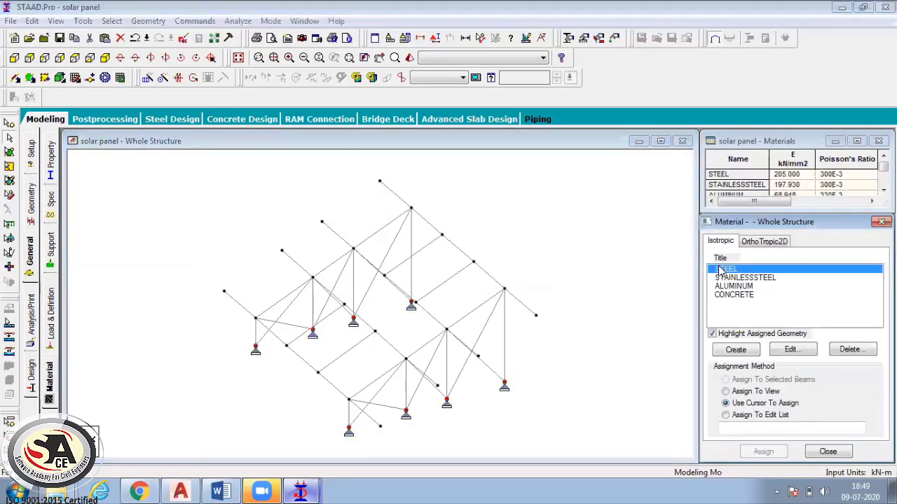
left_click(742, 393)
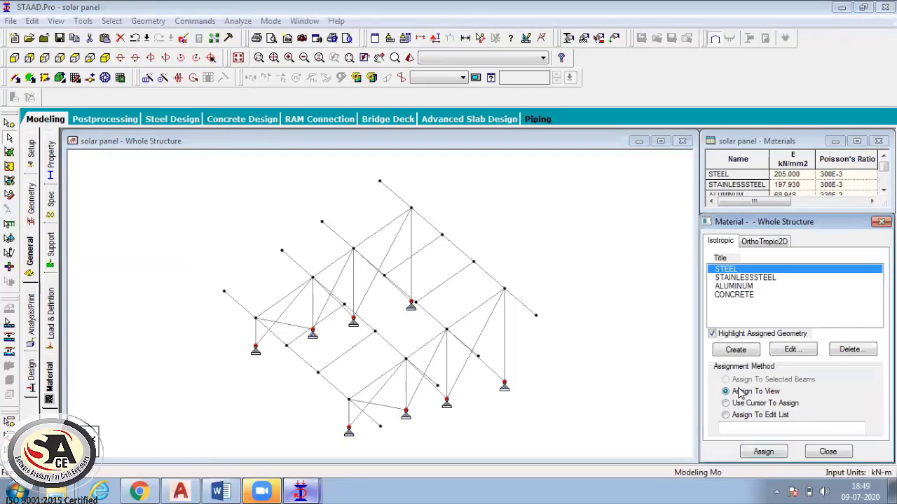
left_click(763, 452)
left_click(794, 375)
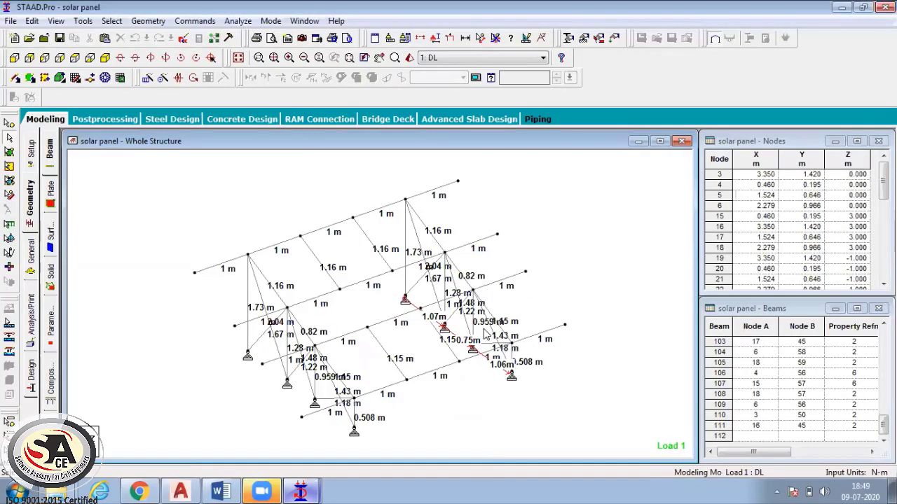
Step: Return to the new model from the reference model and examine its braced frames from the front and in isometric view
left_click(300, 492)
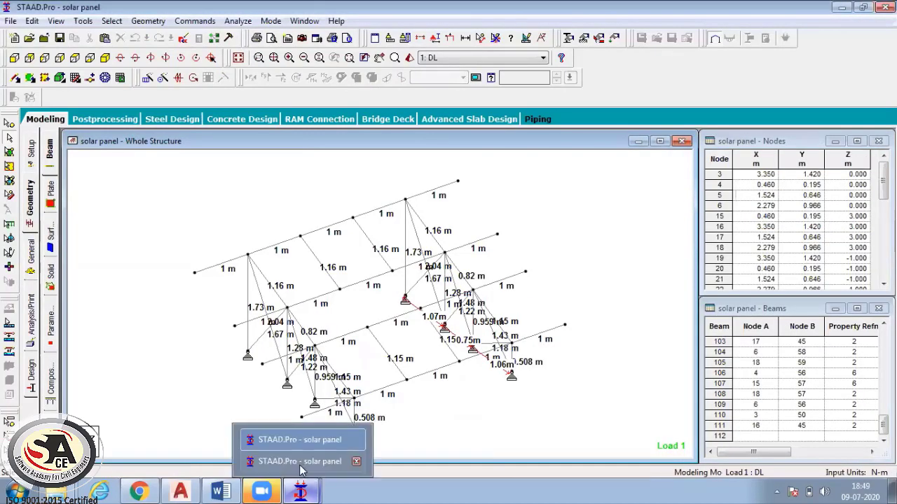
left_click(295, 463)
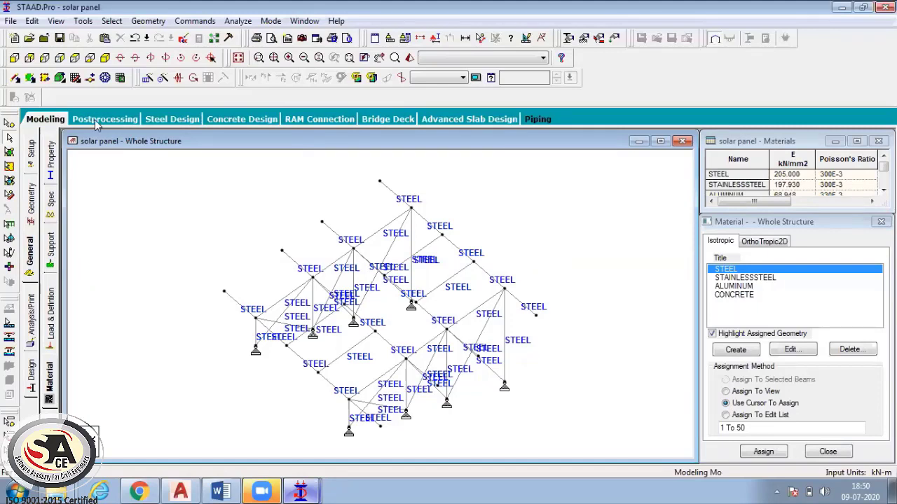
left_click(14, 57)
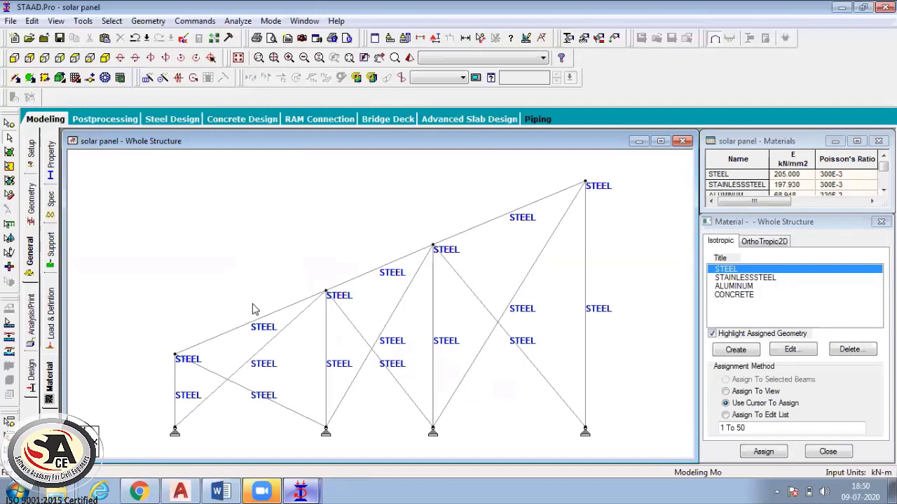
left_click(105, 58)
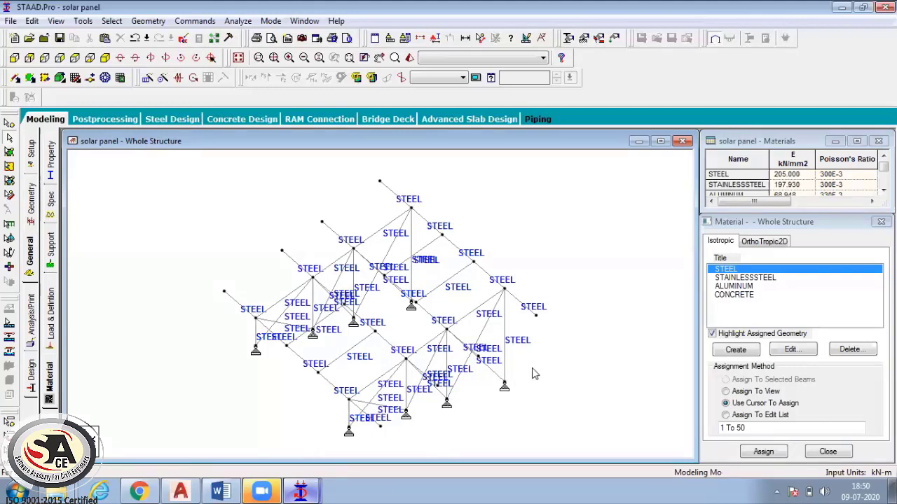
Step: Select all members of the structure with a window around the whole frame
left_click_drag(561, 446, 180, 200)
left_click(184, 199)
left_click(147, 21)
mouse_move(211, 83)
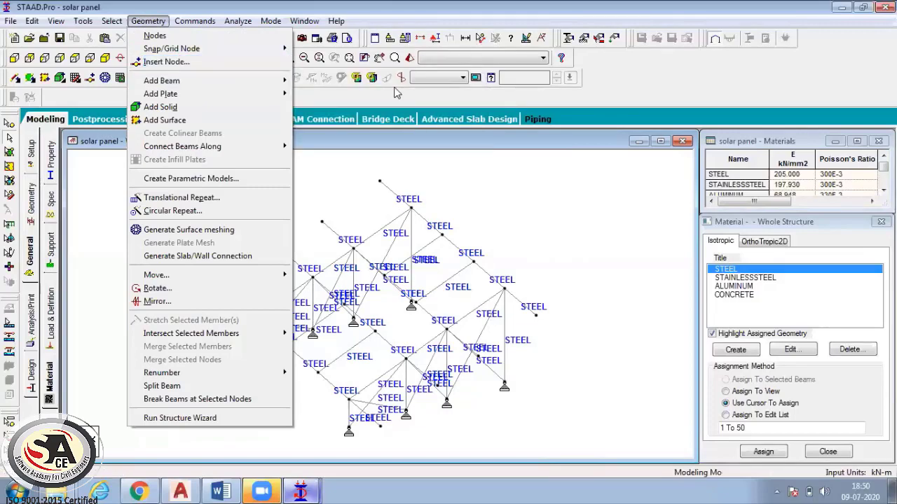
left_click(336, 176)
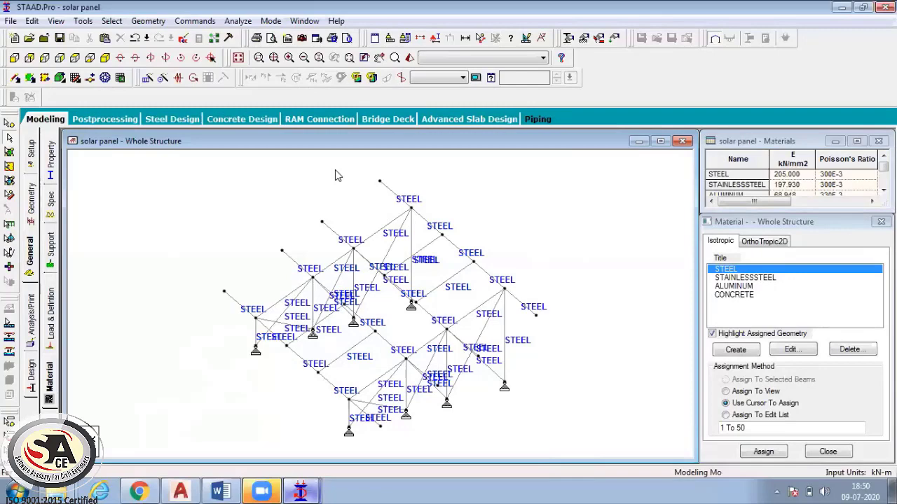
left_click_drag(567, 453, 173, 162)
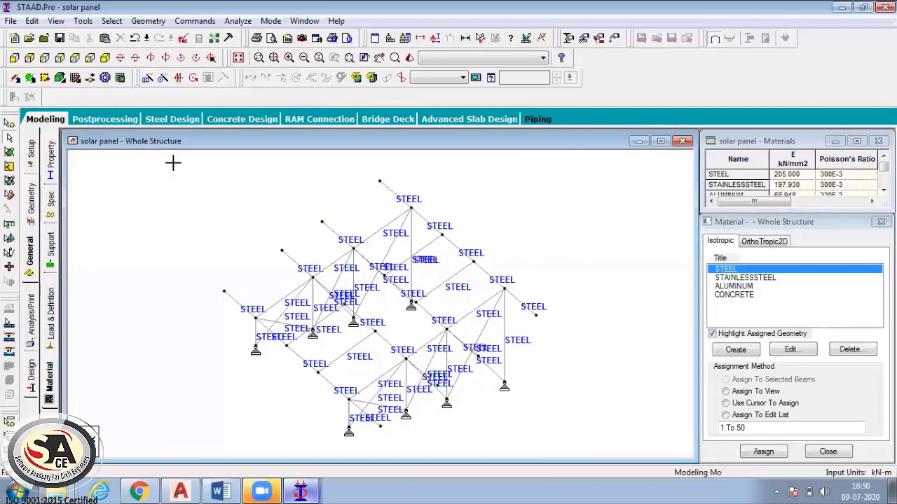